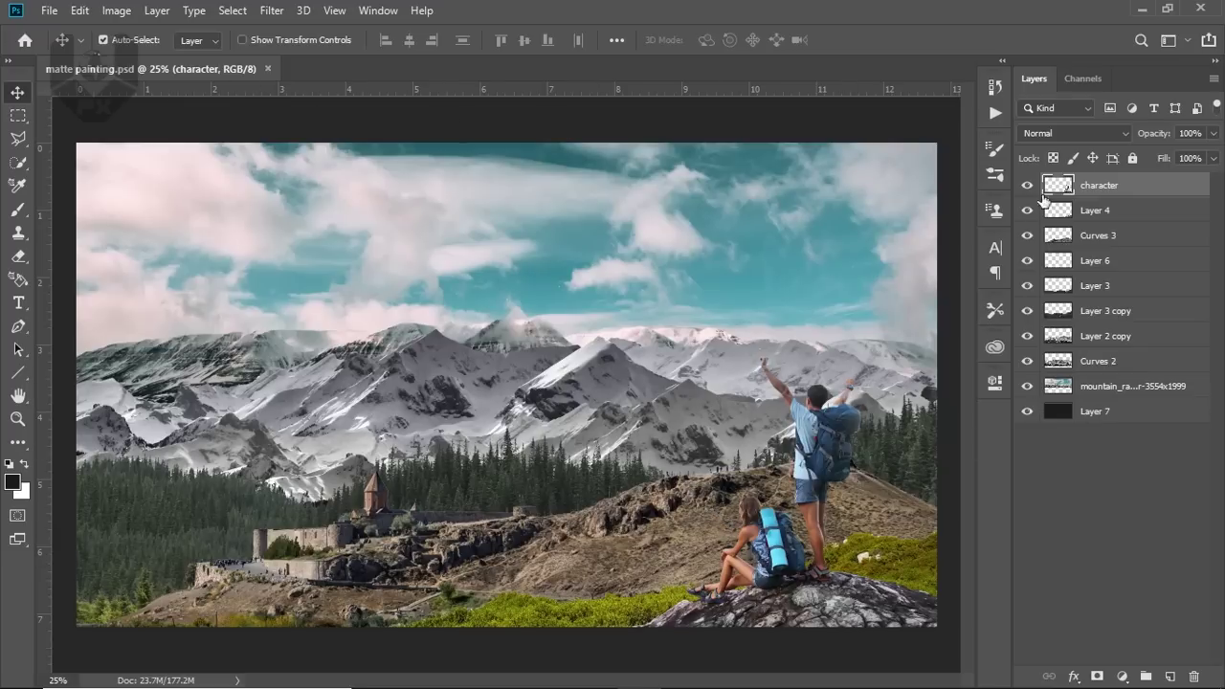
Hide every layer above Layer 7, and show them again one by one from the mountain range up to the character layer
{"action": "left_click_drag", "start_coordinate": [1027, 185], "coordinate": [1024, 398]}
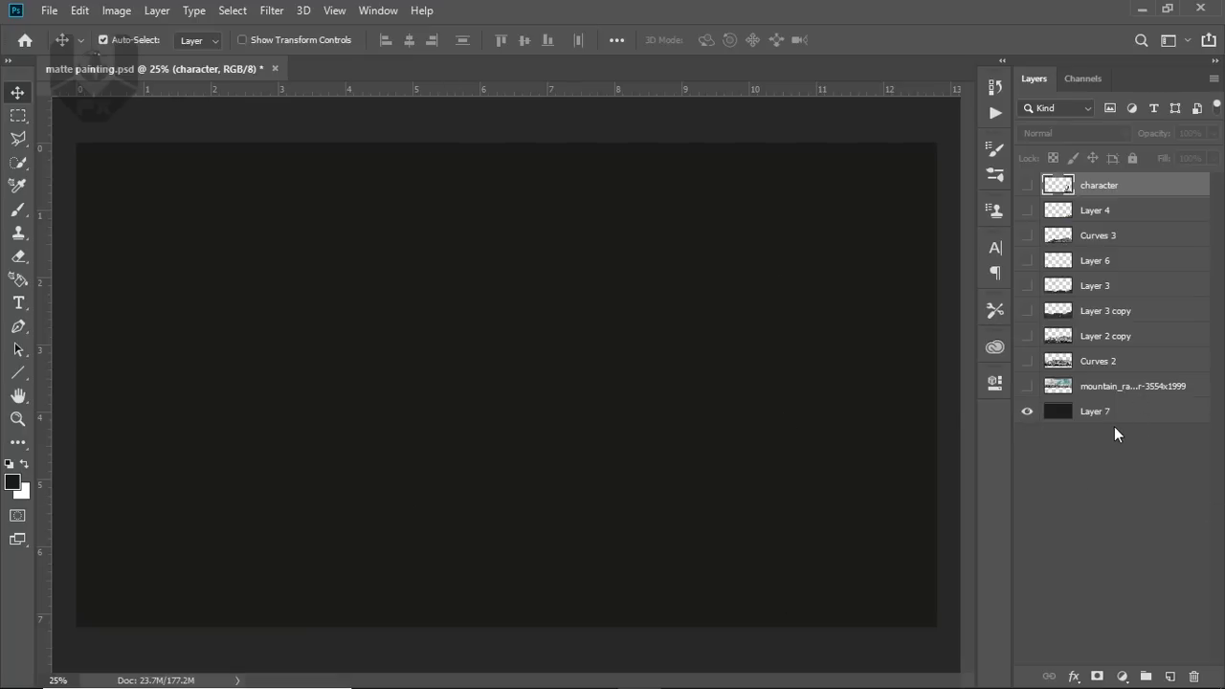
{"action": "left_click", "coordinate": [1026, 386]}
{"action": "left_click", "coordinate": [1025, 361]}
{"action": "left_click", "coordinate": [1026, 336]}
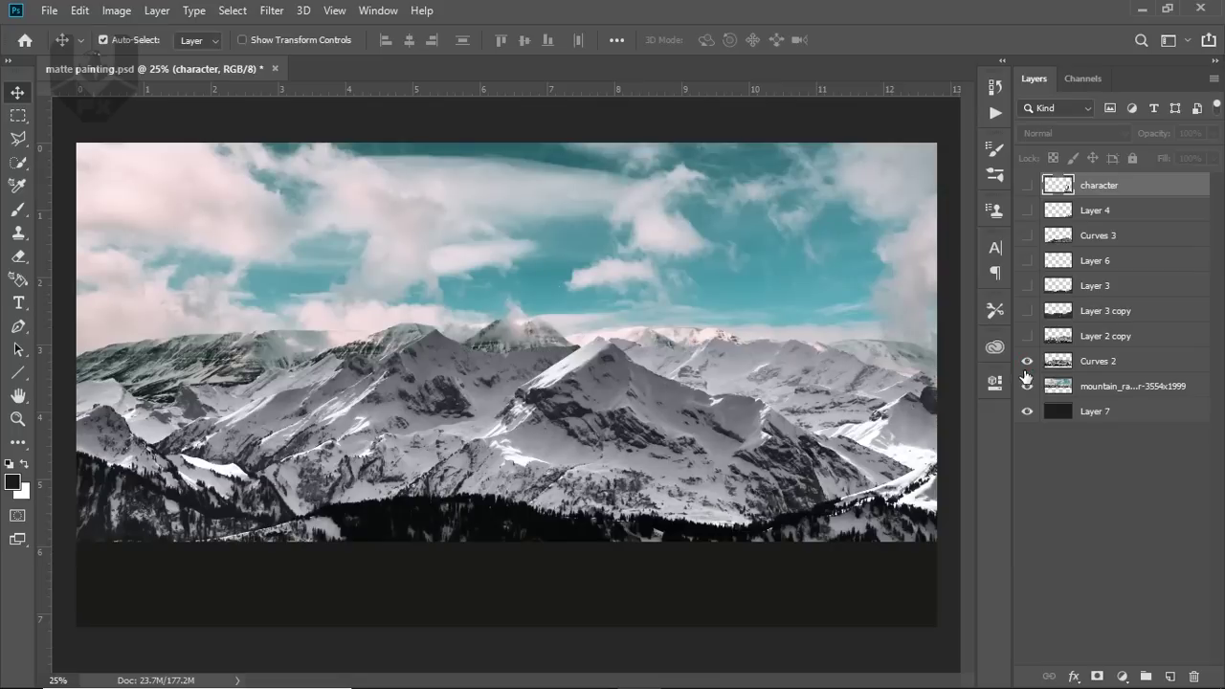
{"action": "left_click", "coordinate": [1029, 310]}
{"action": "left_click", "coordinate": [1027, 285]}
{"action": "left_click", "coordinate": [1026, 260]}
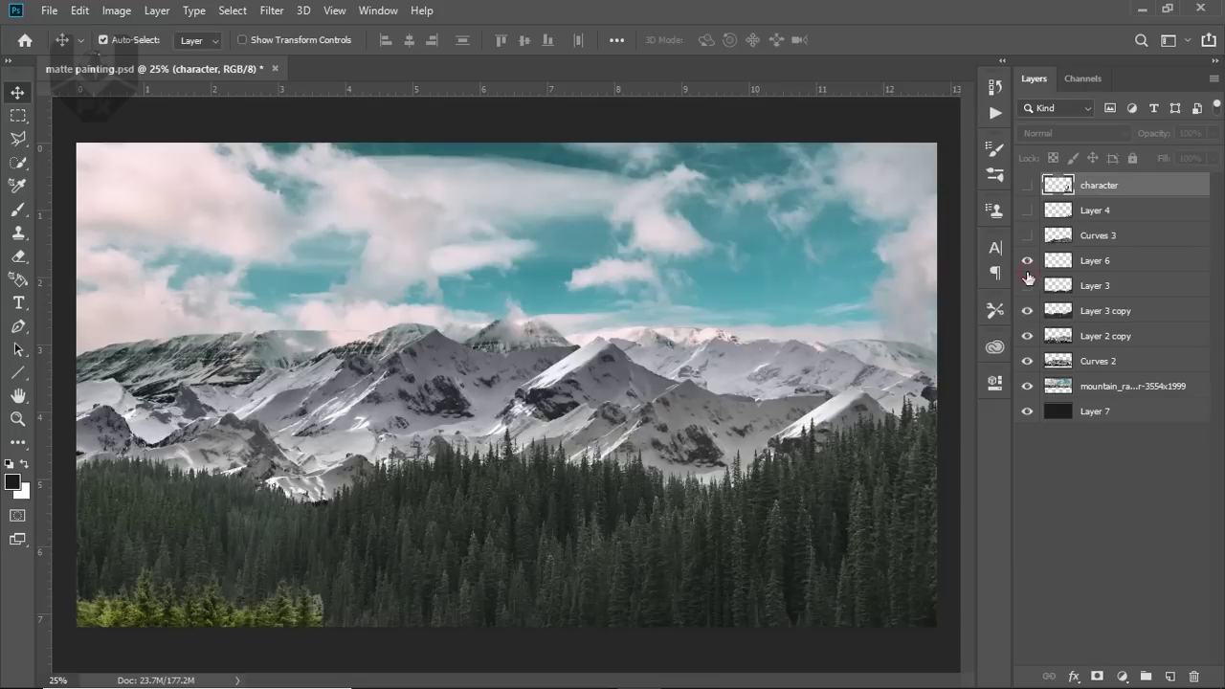
{"action": "left_click", "coordinate": [1027, 235]}
{"action": "left_click", "coordinate": [1026, 211]}
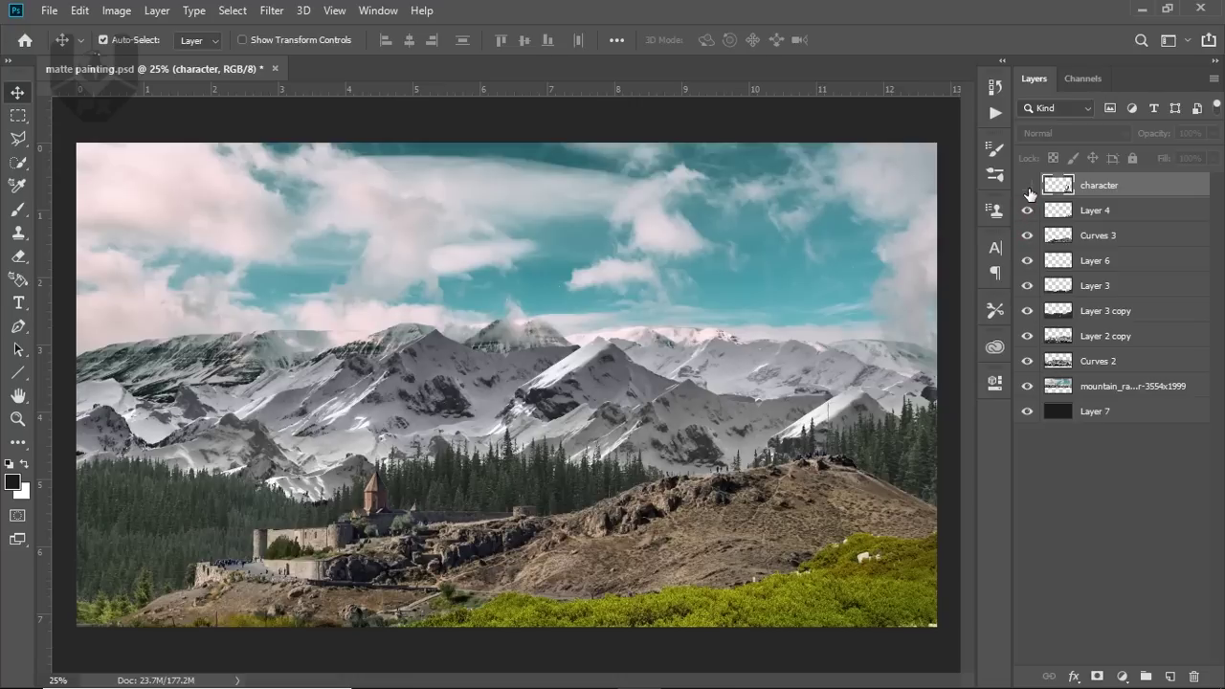
{"action": "left_click", "coordinate": [1027, 185]}
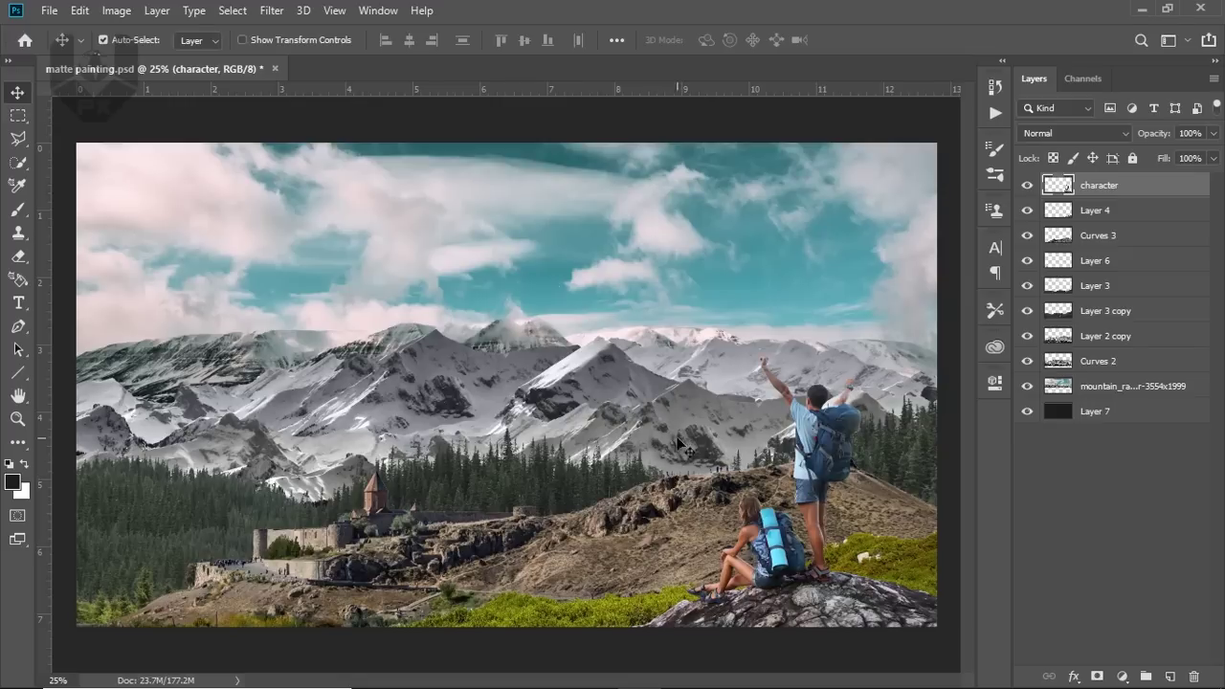
Switch to NukeX and examine the loaded matte painting.psd image and its Read1 node
{"action": "key", "text": "alt+Tab"}
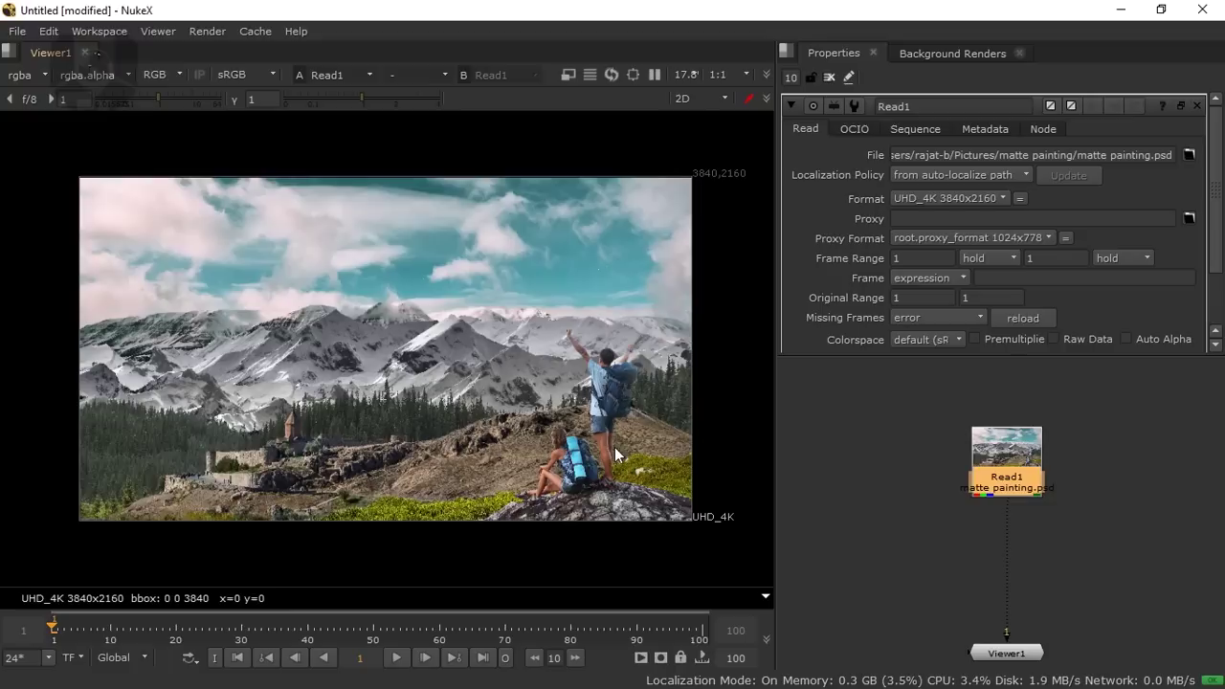
{"action": "scroll", "coordinate": [561, 372], "scroll_direction": "up", "scroll_amount": 3}
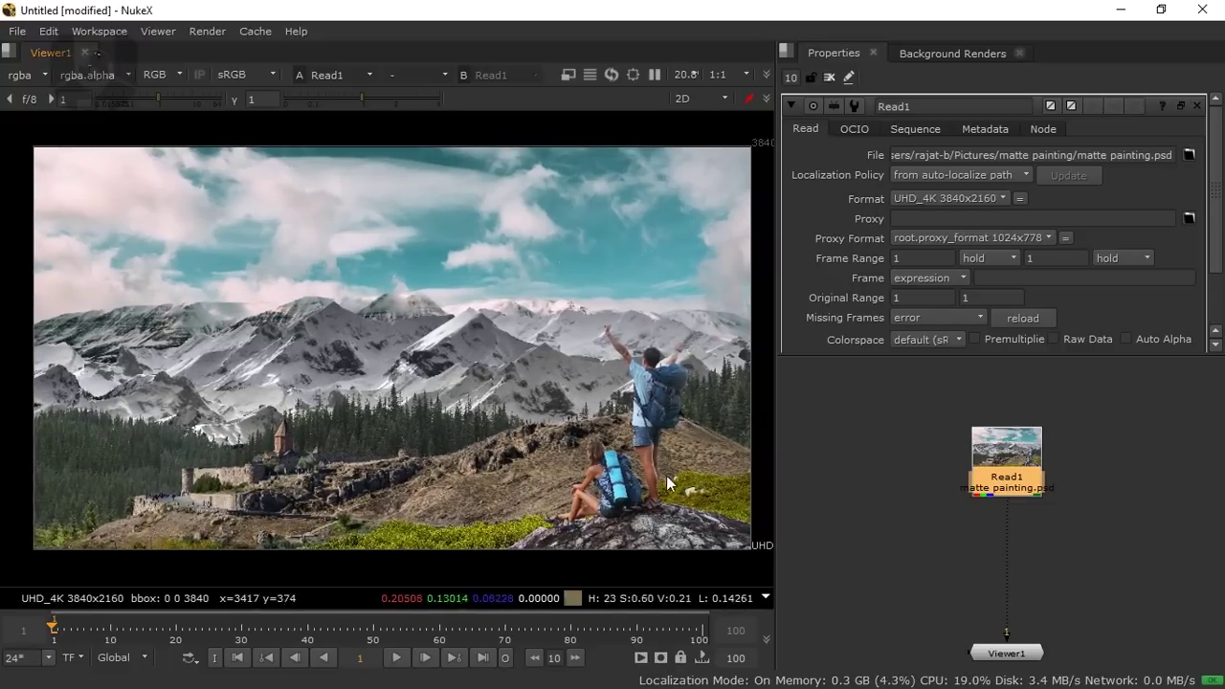
{"action": "scroll", "coordinate": [657, 471], "scroll_direction": "up", "scroll_amount": 3}
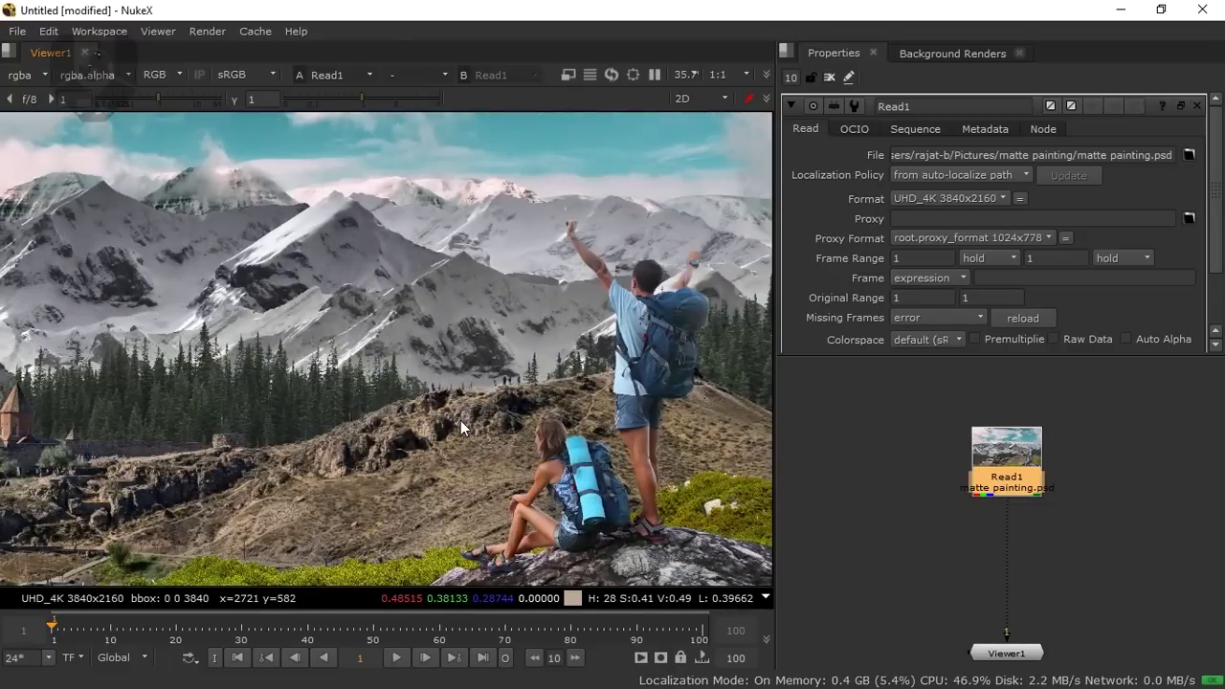
{"action": "left_click_drag", "start_coordinate": [460, 420], "coordinate": [439, 426]}
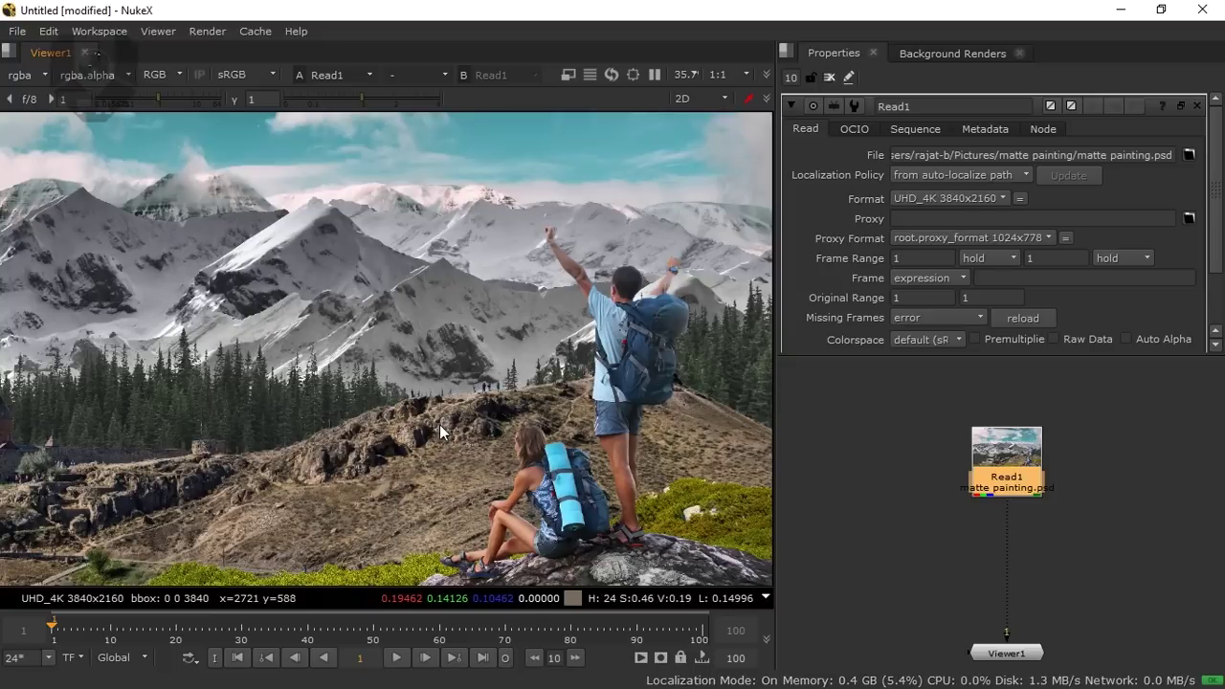
{"action": "key", "text": "f"}
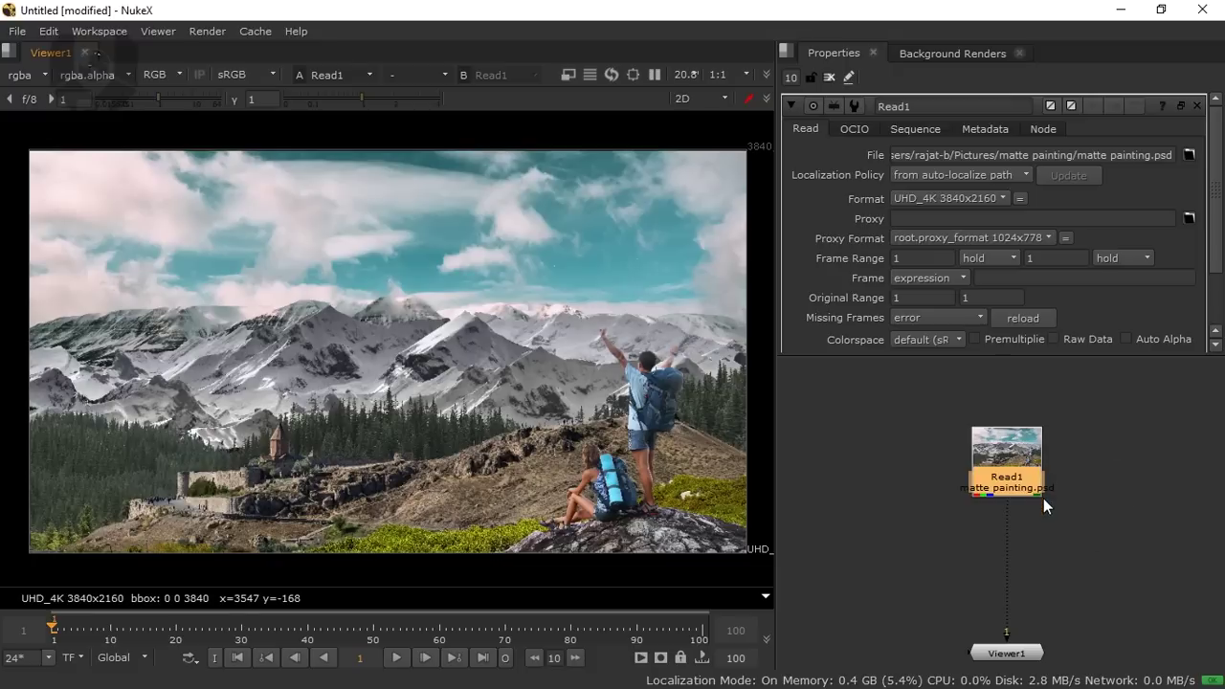
{"action": "scroll", "coordinate": [1043, 498], "scroll_direction": "up", "scroll_amount": 4}
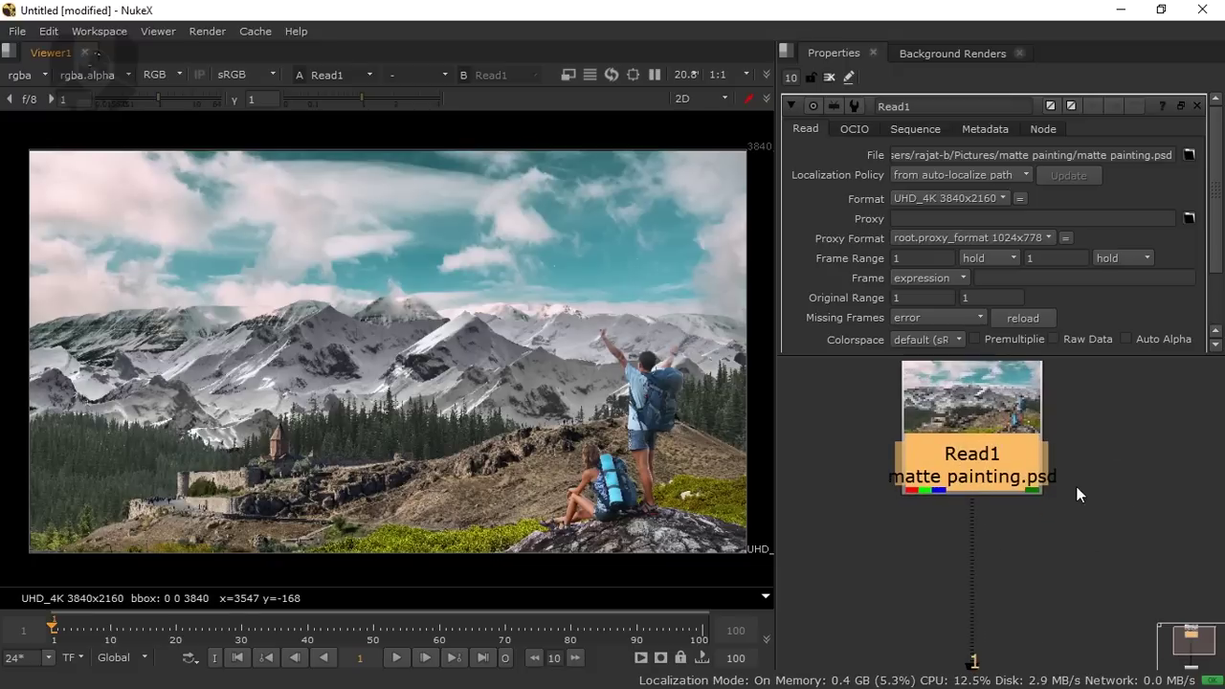
{"action": "scroll", "coordinate": [985, 469], "scroll_direction": "down", "scroll_amount": 4}
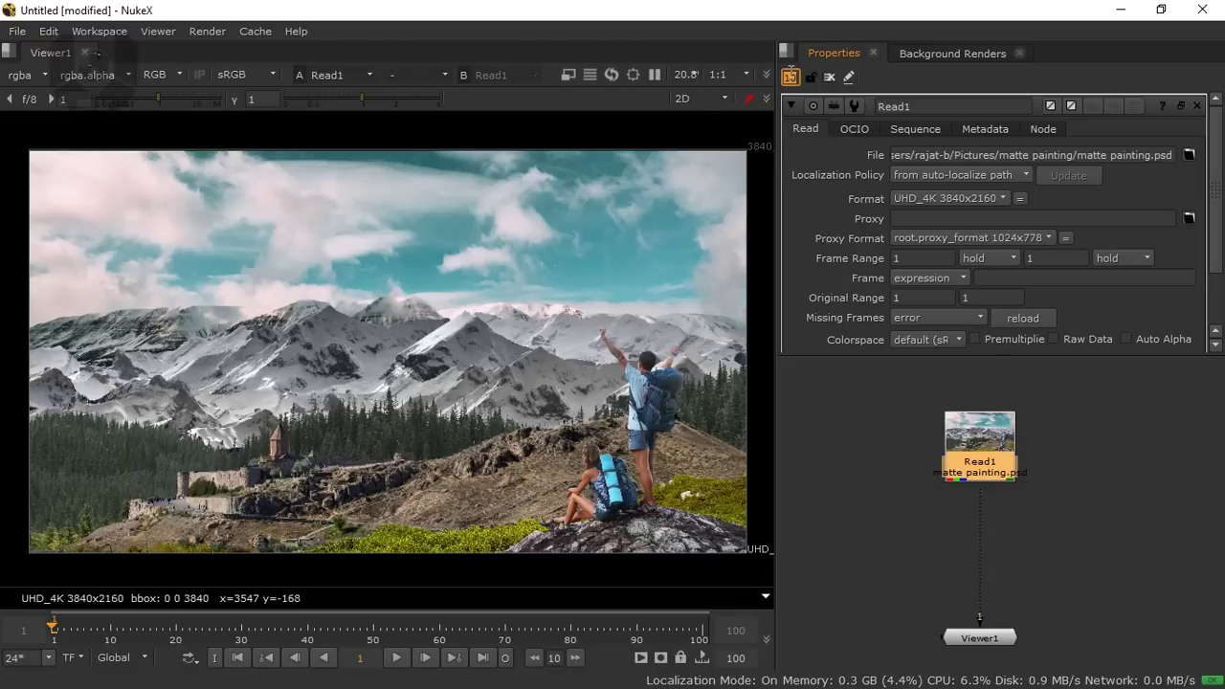
Break out the layers of the Read1 matte painting.psd node into separate node branches
{"action": "left_click", "coordinate": [925, 460]}
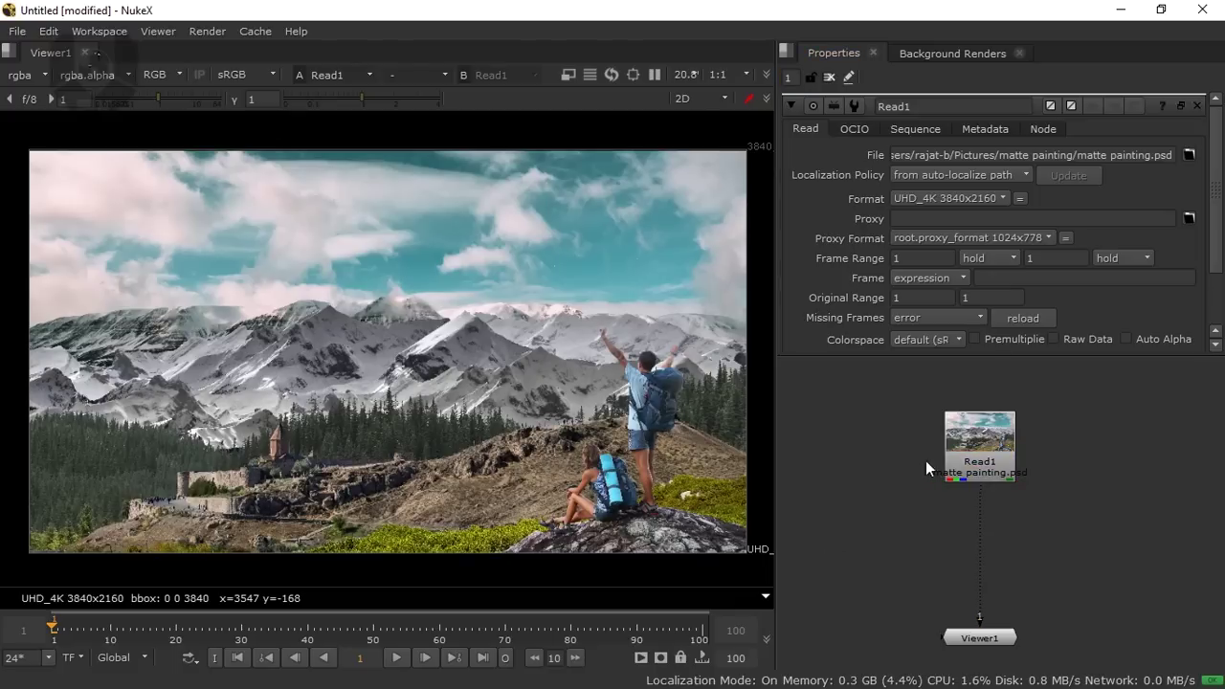
{"action": "left_click", "coordinate": [955, 457]}
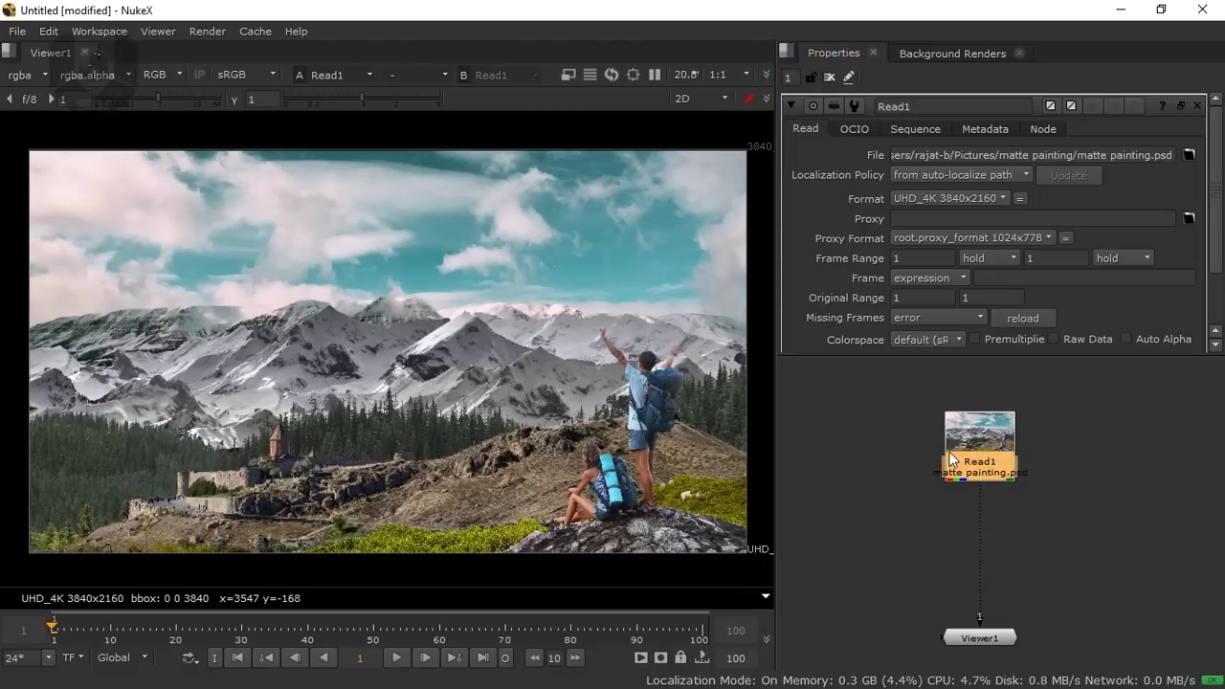
{"action": "scroll", "coordinate": [861, 265], "scroll_direction": "down", "scroll_amount": 2}
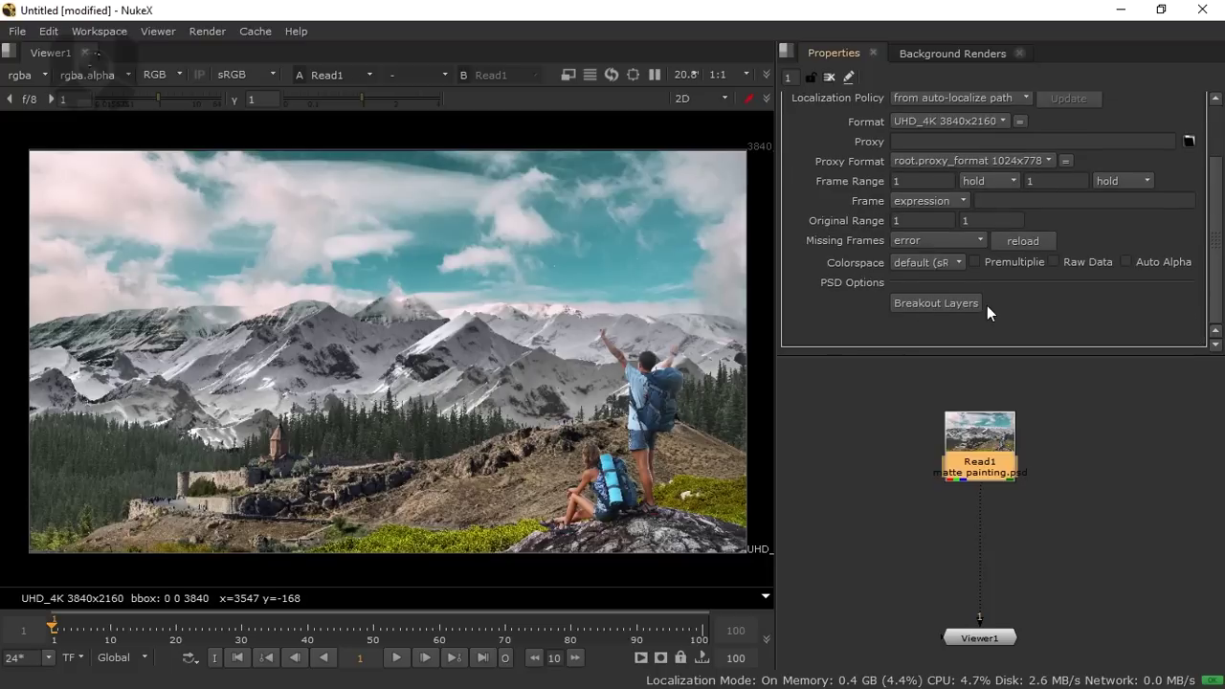
{"action": "left_click", "coordinate": [928, 307]}
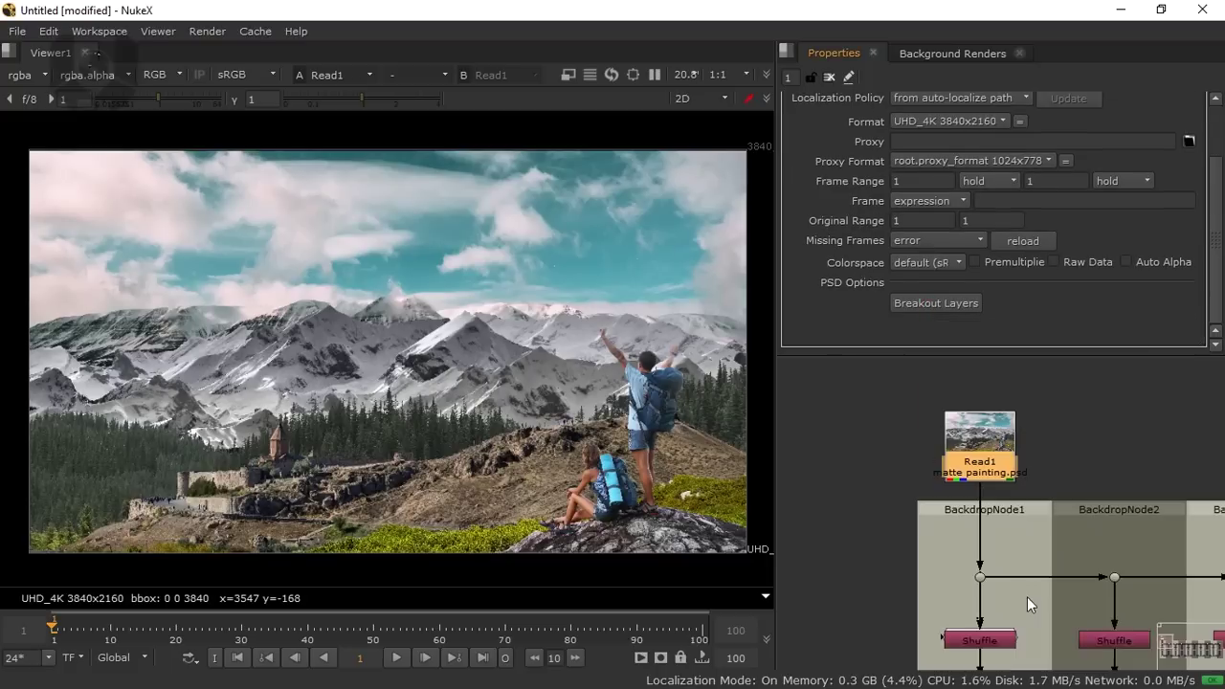
Examine the node branches and labelled backdrops generated for the PSD layers in the enlarged node graph
{"action": "left_click_drag", "start_coordinate": [1026, 596], "coordinate": [887, 394]}
{"action": "scroll", "coordinate": [887, 395], "scroll_direction": "down", "scroll_amount": 4}
{"action": "left_click_drag", "start_coordinate": [985, 463], "coordinate": [974, 494]}
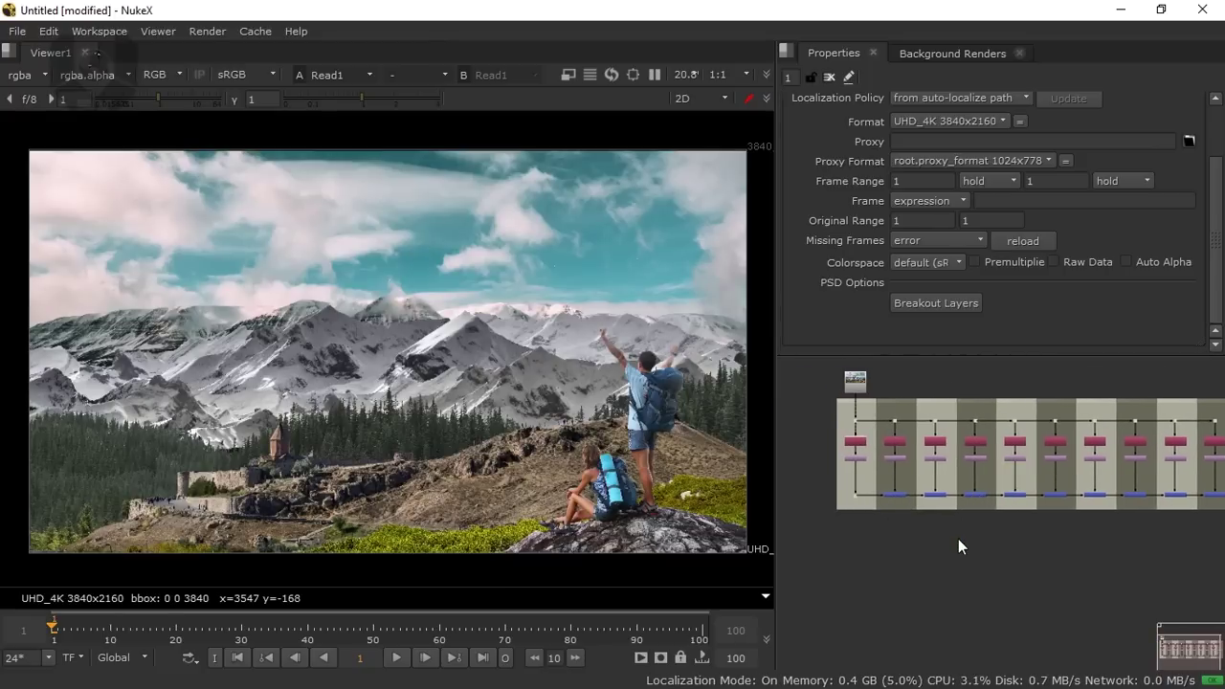
{"action": "key", "text": "space"}
{"action": "left_click_drag", "start_coordinate": [886, 533], "coordinate": [459, 456]}
{"action": "scroll", "coordinate": [543, 395], "scroll_direction": "up", "scroll_amount": 5}
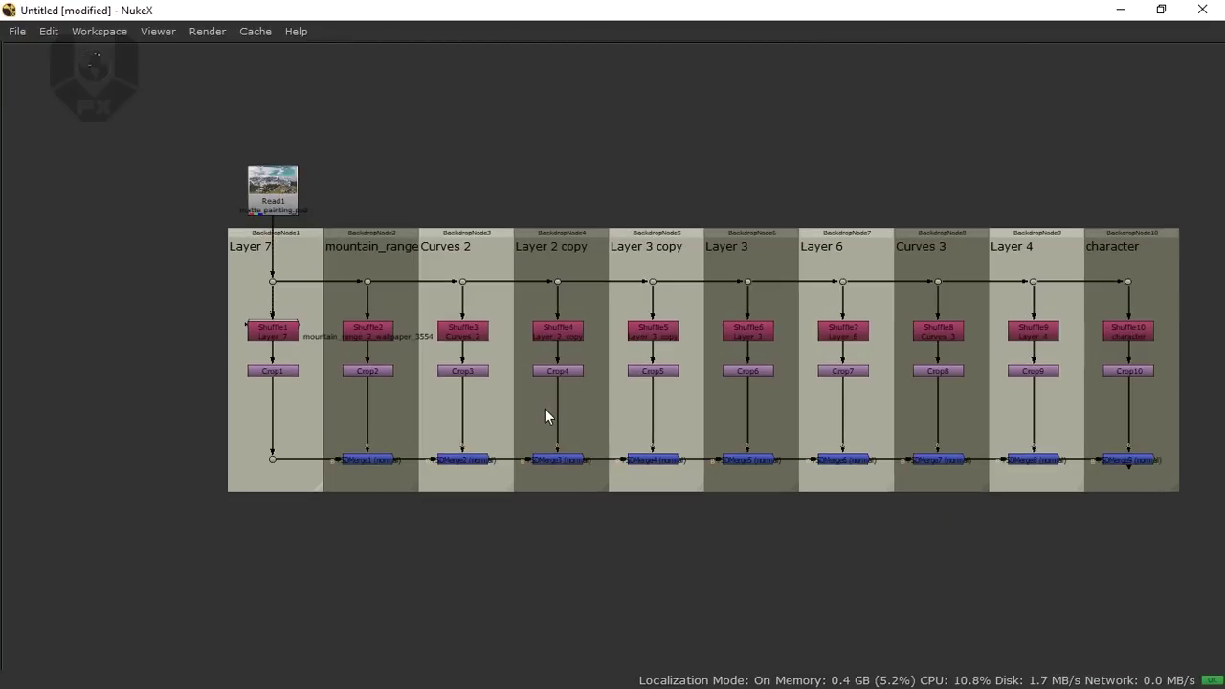
{"action": "scroll", "coordinate": [749, 432], "scroll_direction": "up", "scroll_amount": 1}
{"action": "left_click_drag", "start_coordinate": [749, 440], "coordinate": [694, 434]}
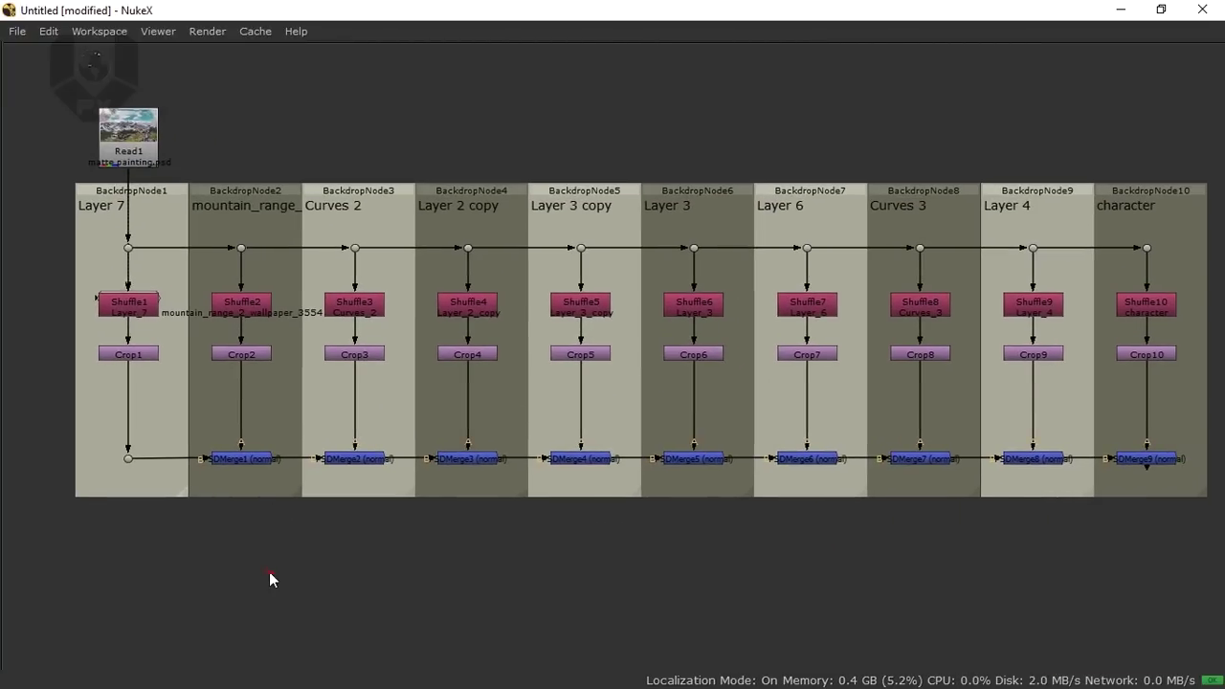
Connect the viewer in turn to PSDMerge1, PSDMerge2 and PSDMerge3, moving the Viewer1 node to the empty area below the backdrops
{"action": "left_click_drag", "start_coordinate": [264, 556], "coordinate": [399, 520]}
{"action": "left_click", "coordinate": [392, 429]}
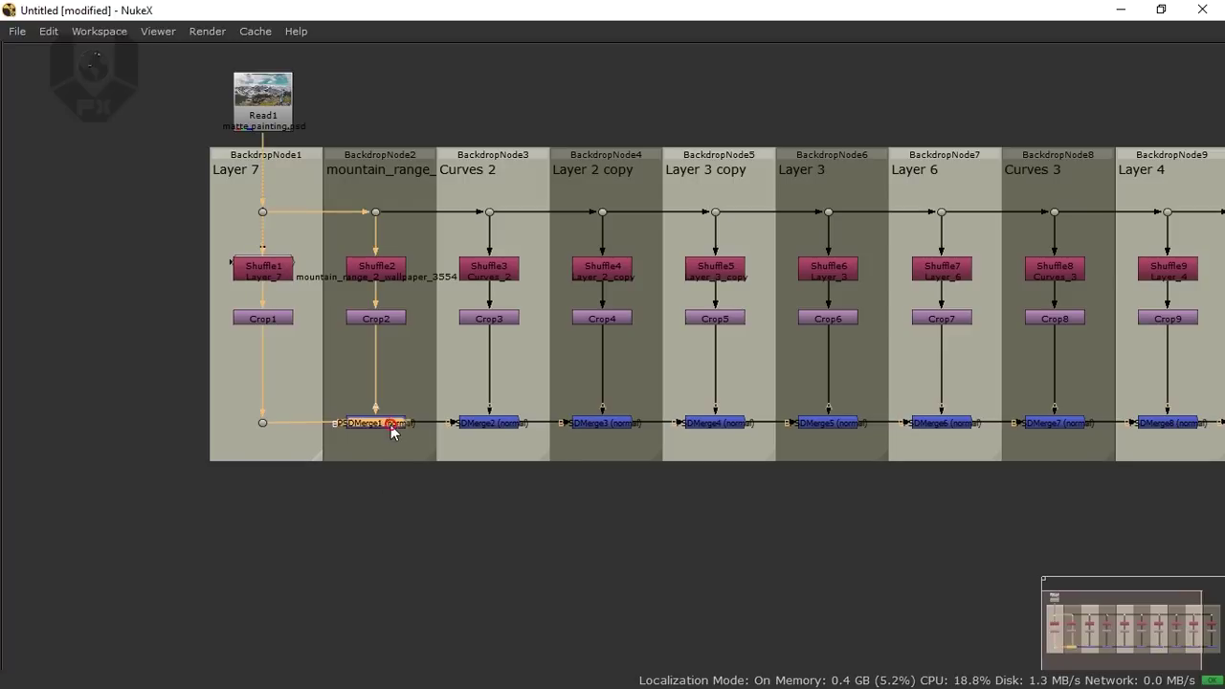
{"action": "key", "text": "1"}
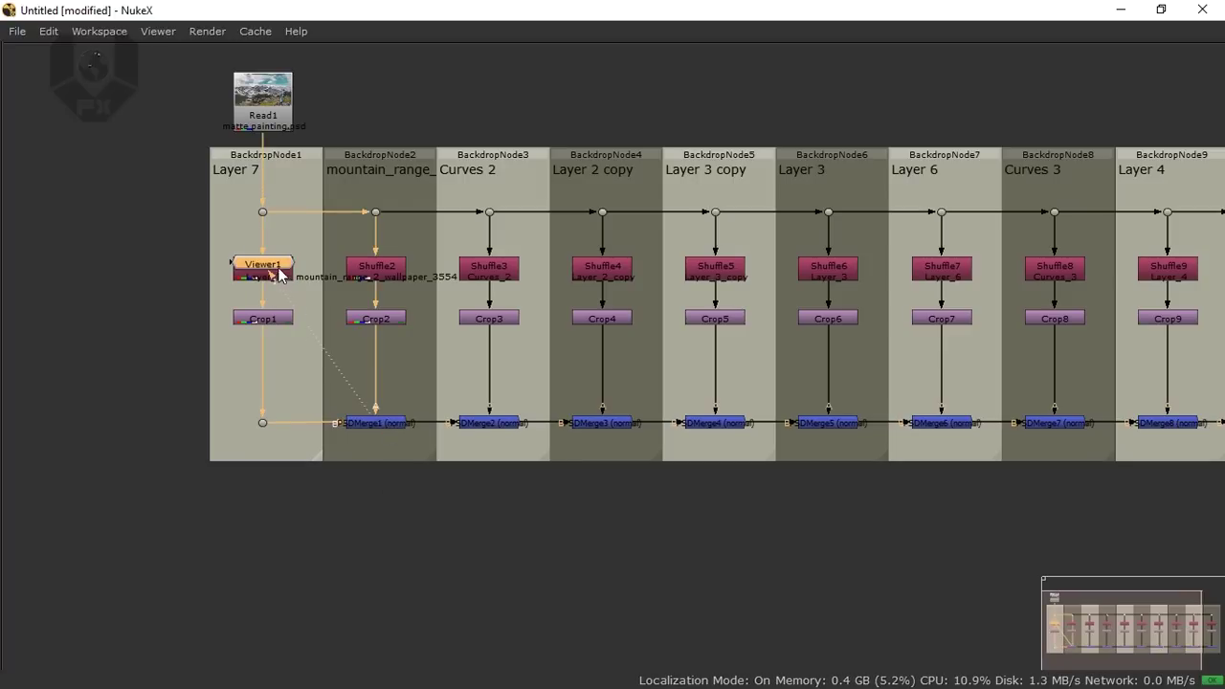
{"action": "left_click_drag", "start_coordinate": [277, 269], "coordinate": [336, 615]}
{"action": "left_click", "coordinate": [500, 426]}
{"action": "key", "text": "1"}
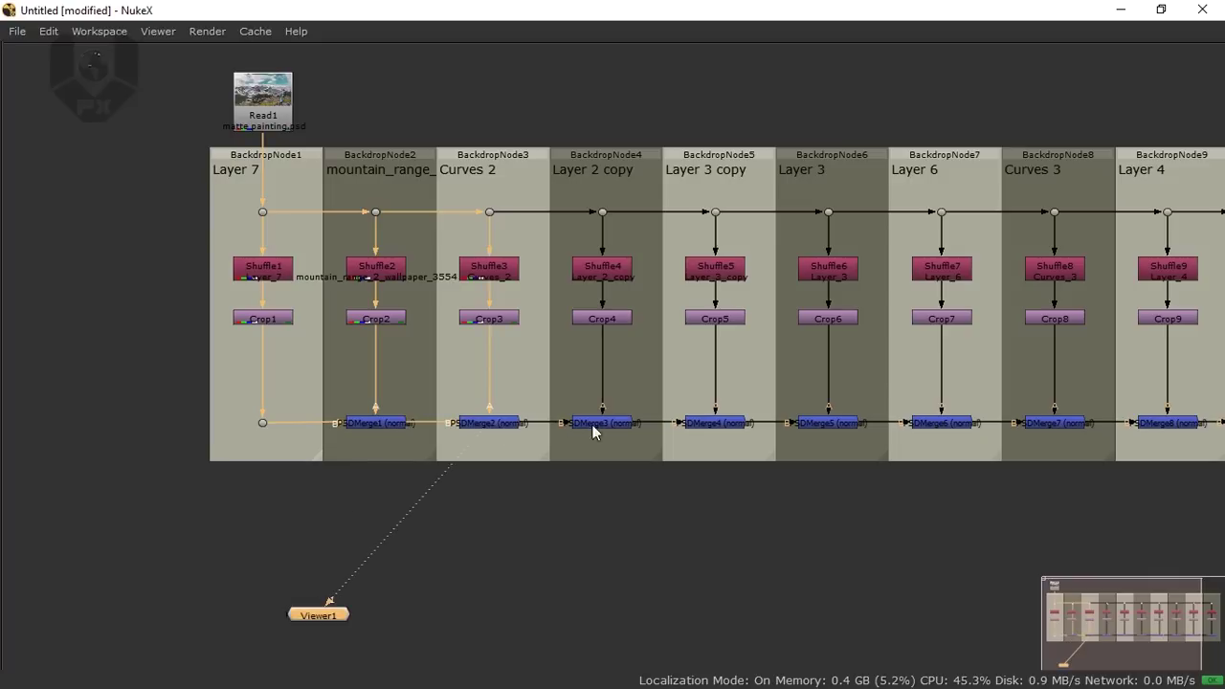
{"action": "left_click", "coordinate": [608, 426]}
{"action": "key", "text": "1"}
{"action": "left_click", "coordinate": [708, 428]}
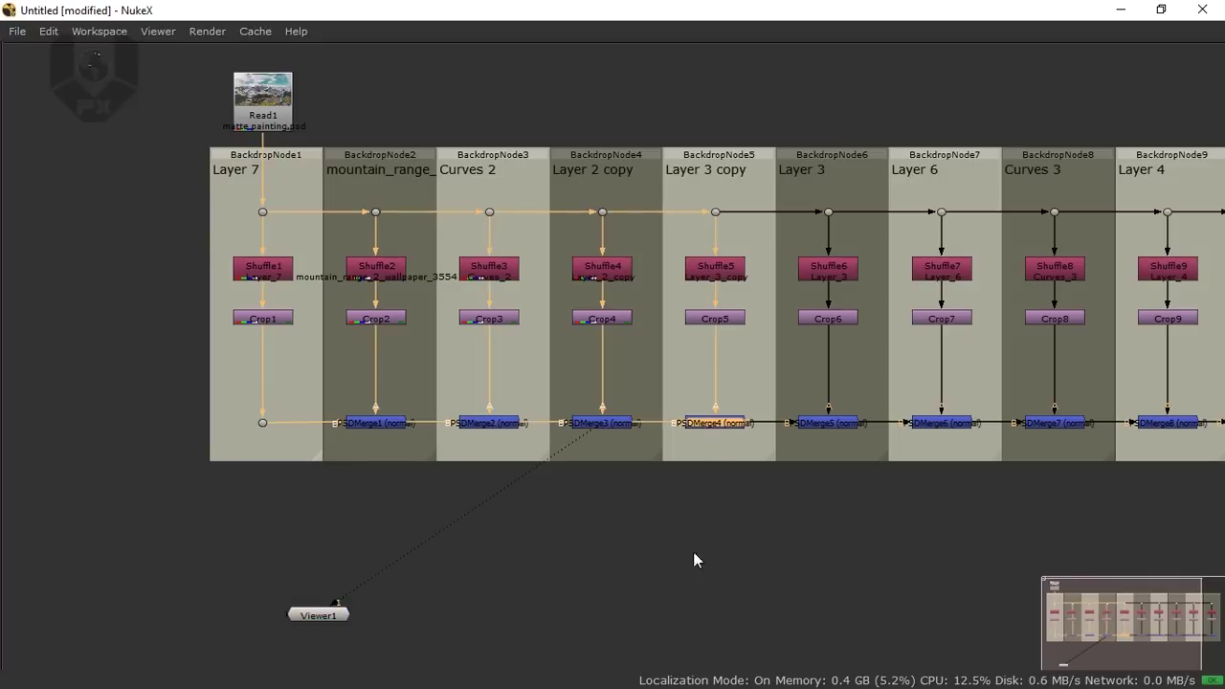
Preview the composite output of PSDMerge1 and PSDMerge2 in the viewer
{"action": "key", "text": "space"}
{"action": "left_click_drag", "start_coordinate": [507, 418], "coordinate": [409, 426]}
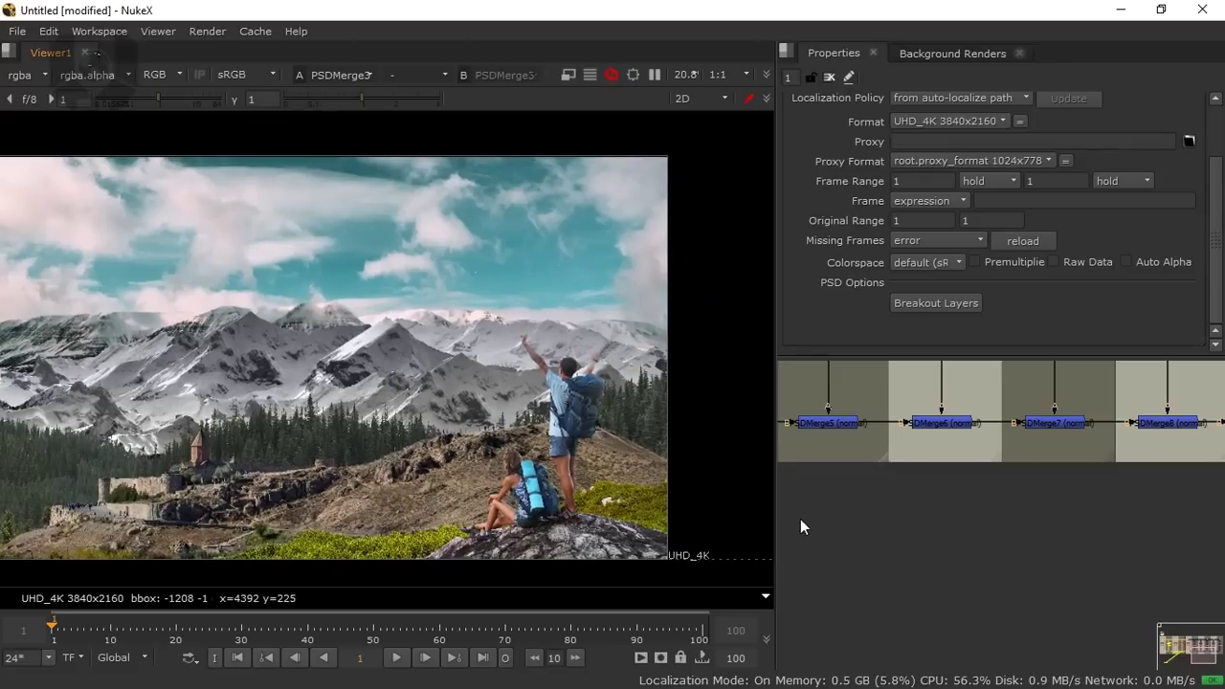
{"action": "left_click_drag", "start_coordinate": [804, 509], "coordinate": [1196, 531]}
{"action": "scroll", "coordinate": [939, 545], "scroll_direction": "down", "scroll_amount": 3}
{"action": "scroll", "coordinate": [909, 519], "scroll_direction": "down", "scroll_amount": 3}
{"action": "scroll", "coordinate": [1196, 531], "scroll_direction": "up", "scroll_amount": 2}
{"action": "left_click", "coordinate": [936, 500]}
{"action": "key", "text": "1"}
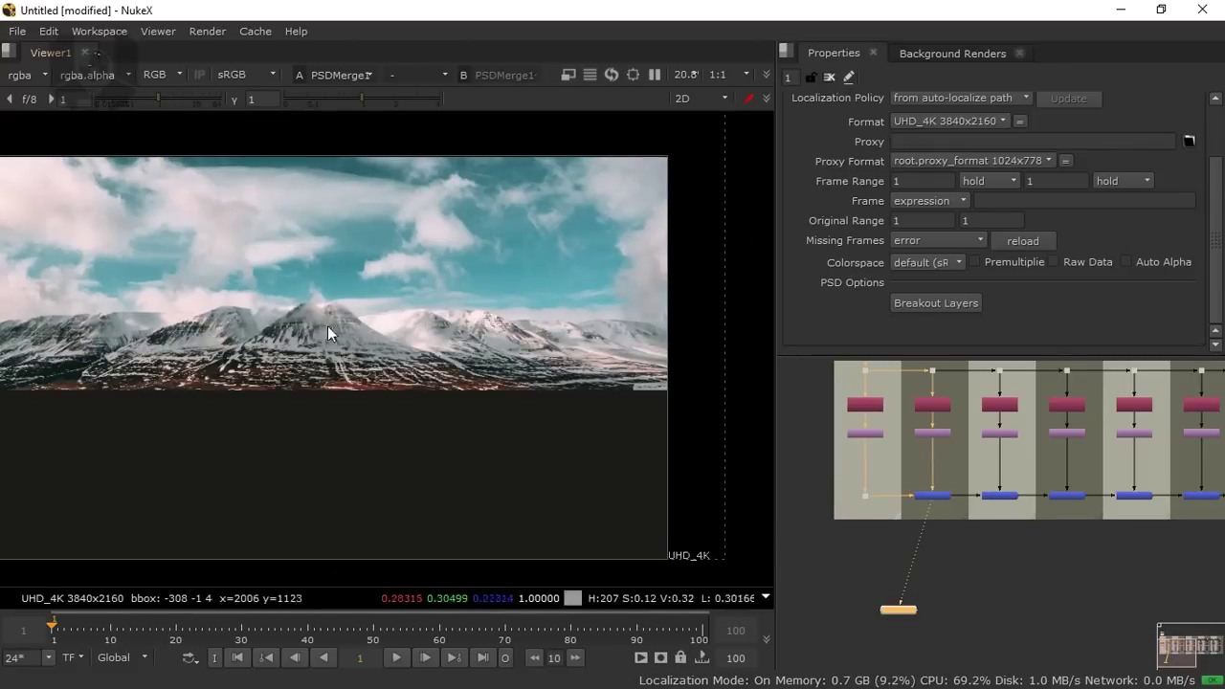
{"action": "left_click", "coordinate": [999, 496]}
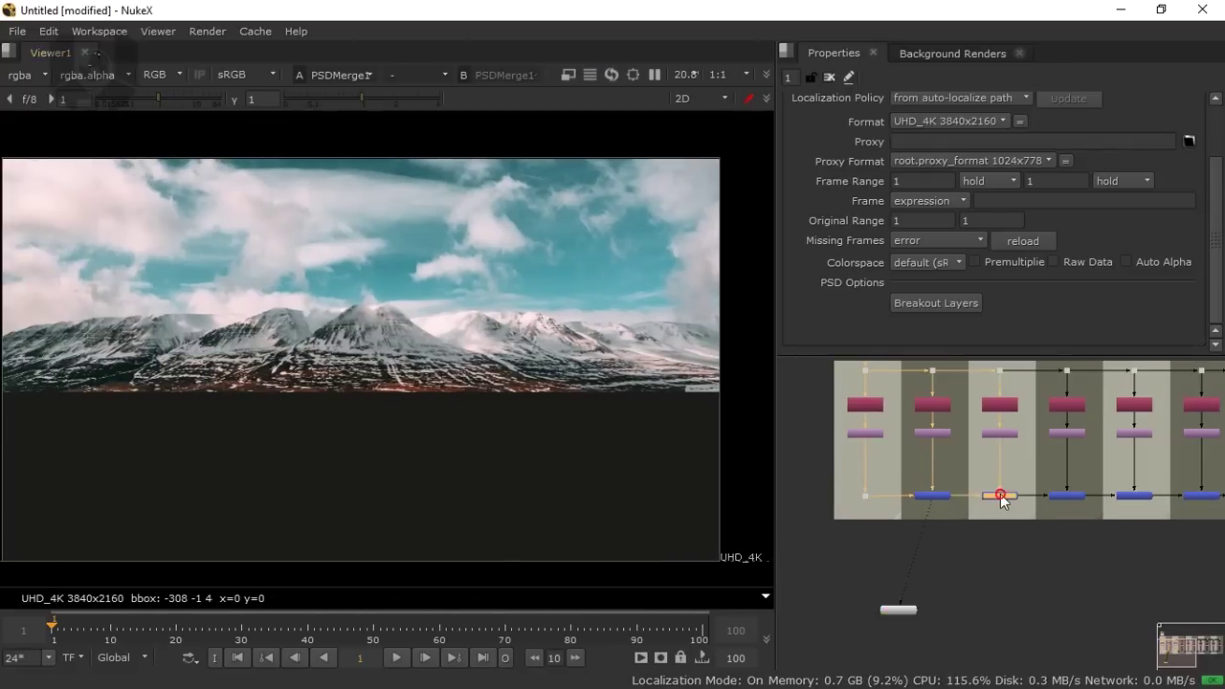
{"action": "key", "text": "1"}
{"action": "scroll", "coordinate": [404, 415], "scroll_direction": "down", "scroll_amount": 2}
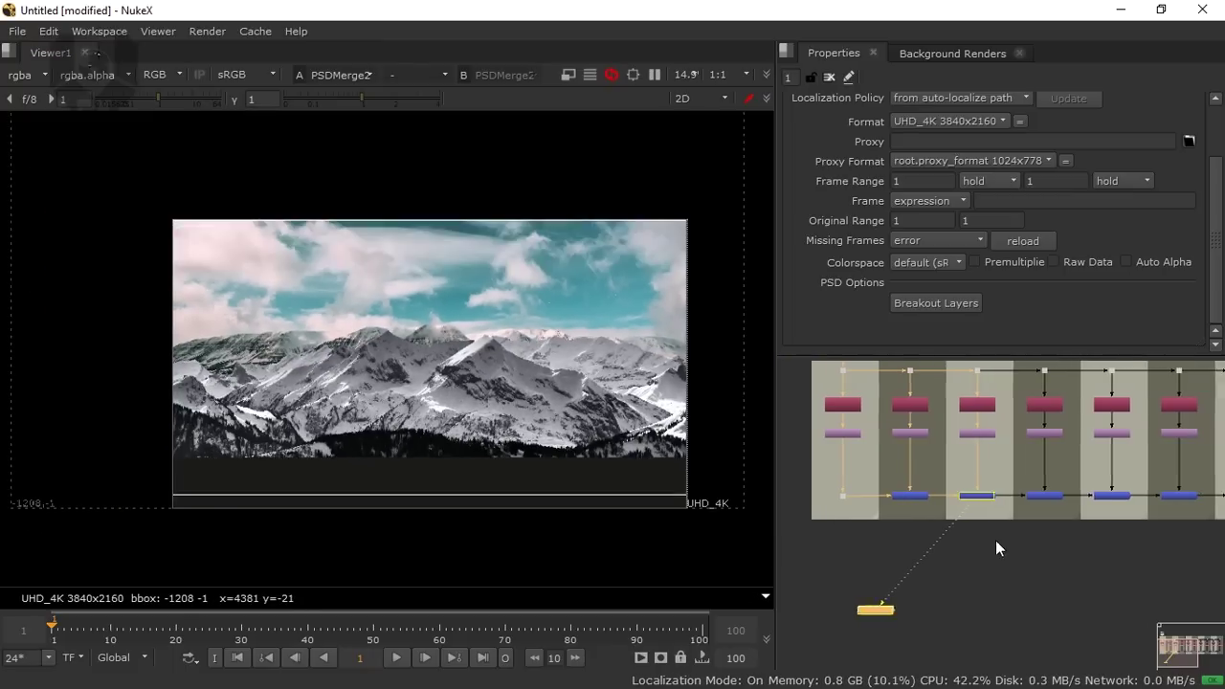
{"action": "scroll", "coordinate": [999, 536], "scroll_direction": "down", "scroll_amount": 3}
{"action": "scroll", "coordinate": [1024, 536], "scroll_direction": "down", "scroll_amount": 1}
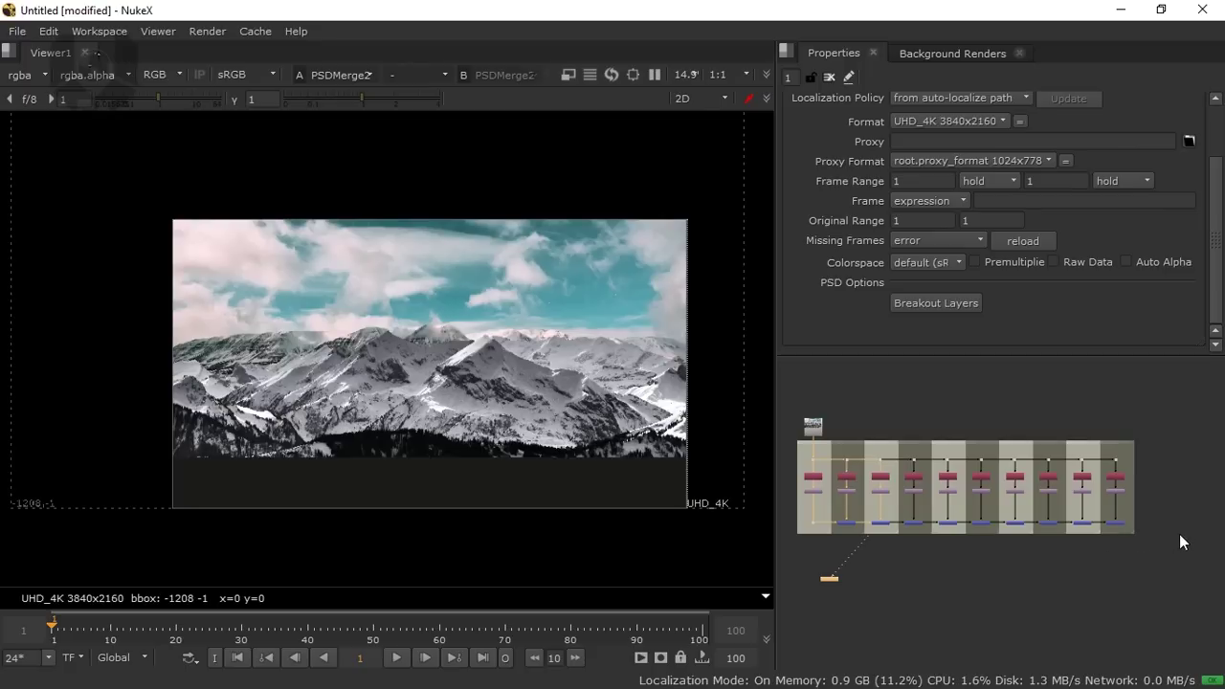
Delete the Crop and PSDMerge nodes from all of the layer branches
{"action": "scroll", "coordinate": [1138, 538], "scroll_direction": "up", "scroll_amount": 4}
{"action": "right_click", "coordinate": [1138, 537]}
{"action": "key", "text": "Escape"}
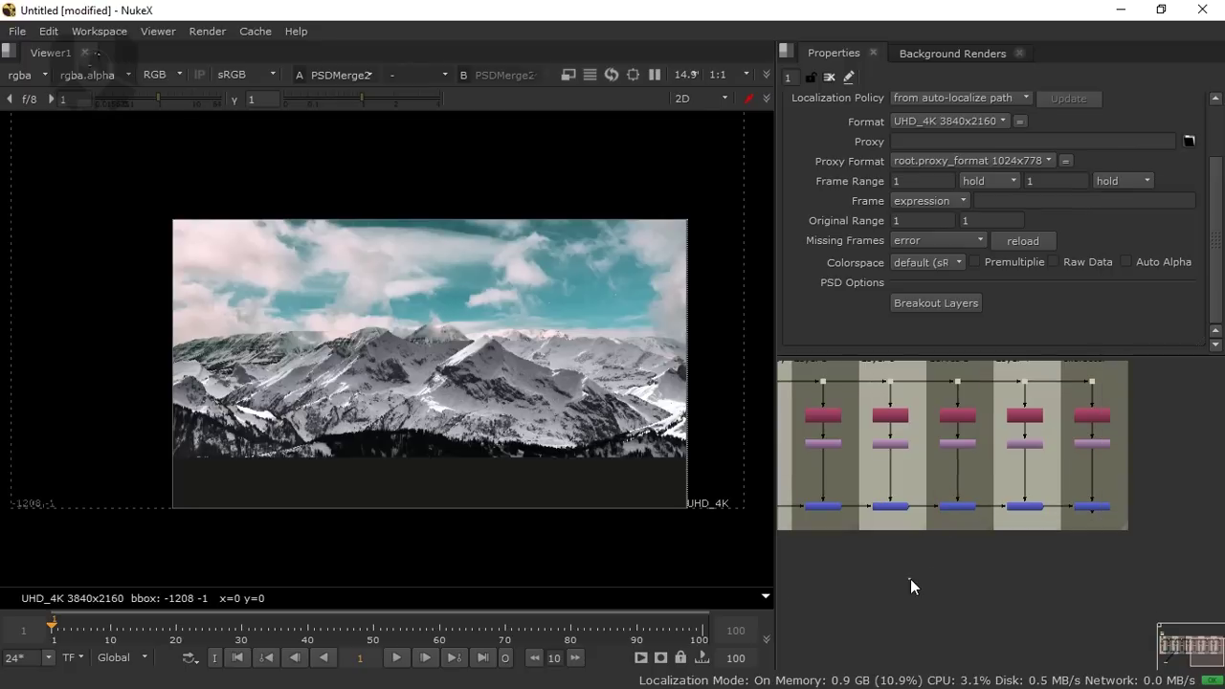
{"action": "key", "text": "space"}
{"action": "scroll", "coordinate": [861, 545], "scroll_direction": "up", "scroll_amount": 3}
{"action": "left_click_drag", "start_coordinate": [816, 517], "coordinate": [811, 509]}
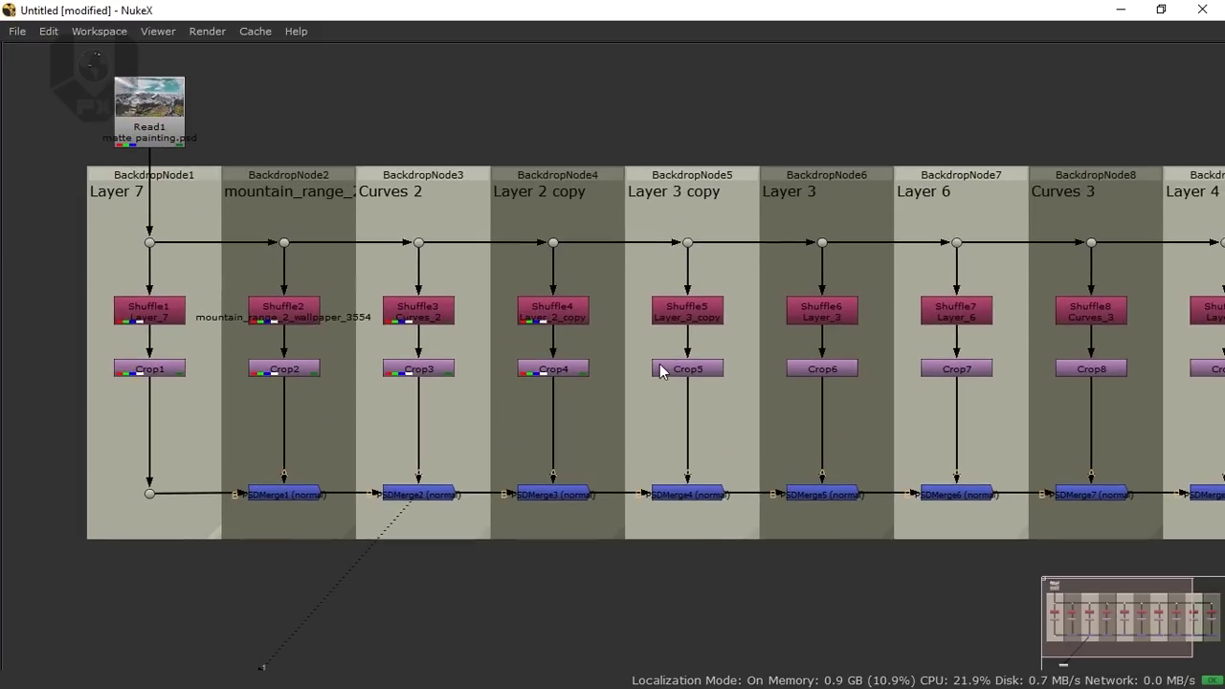
{"action": "scroll", "coordinate": [660, 365], "scroll_direction": "down", "scroll_amount": 3}
{"action": "left_click_drag", "start_coordinate": [1076, 449], "coordinate": [305, 334]}
{"action": "key", "text": "Delete"}
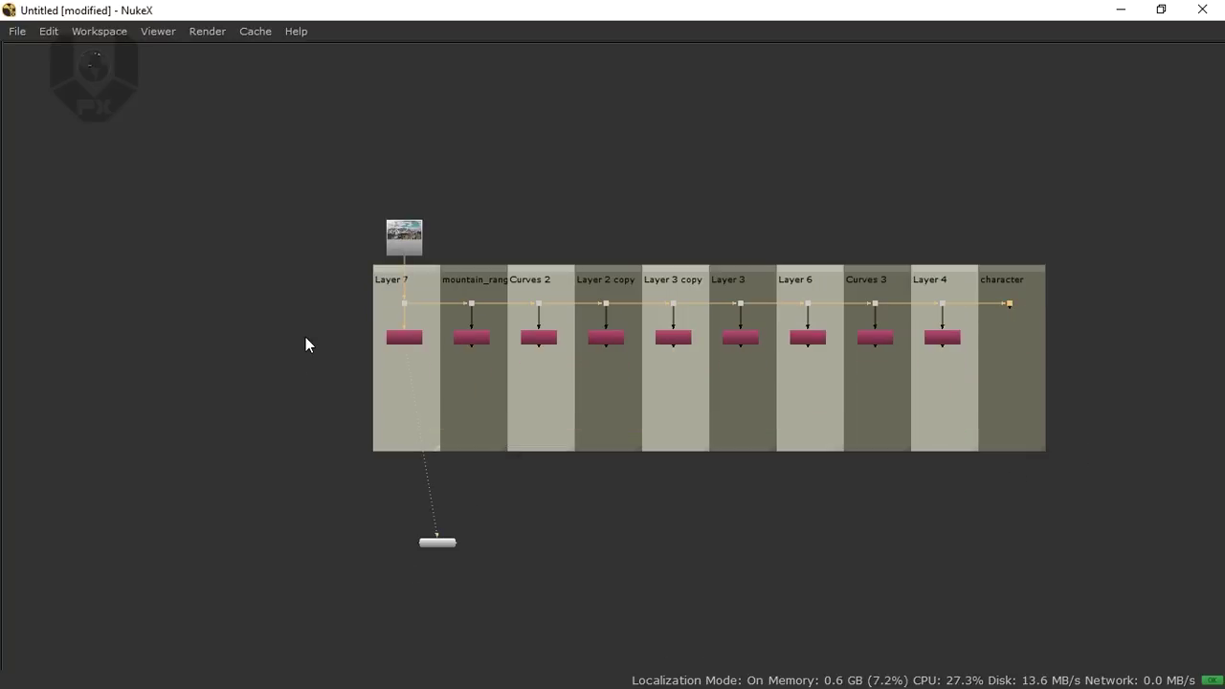
Preview the Layer 7 Shuffle1 output and the mountain range Shuffle2 output individually in the viewer
{"action": "scroll", "coordinate": [392, 431], "scroll_direction": "up", "scroll_amount": 3}
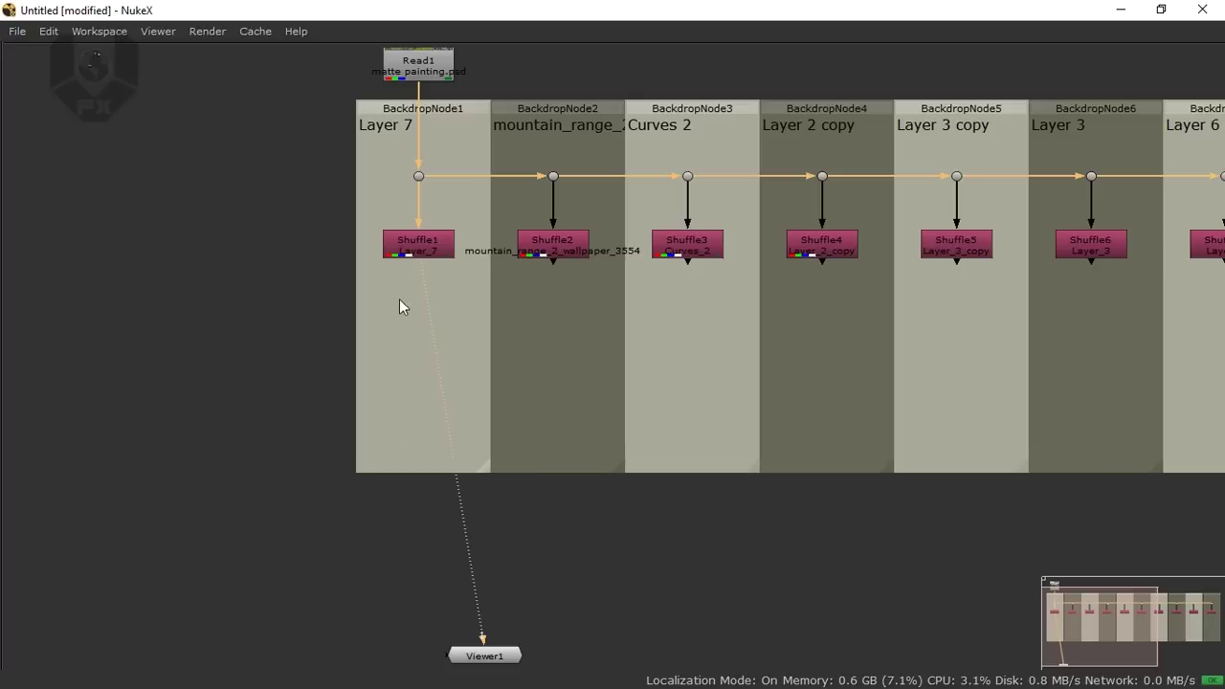
{"action": "left_click", "coordinate": [417, 244]}
{"action": "left_click", "coordinate": [551, 245]}
{"action": "key", "text": "space"}
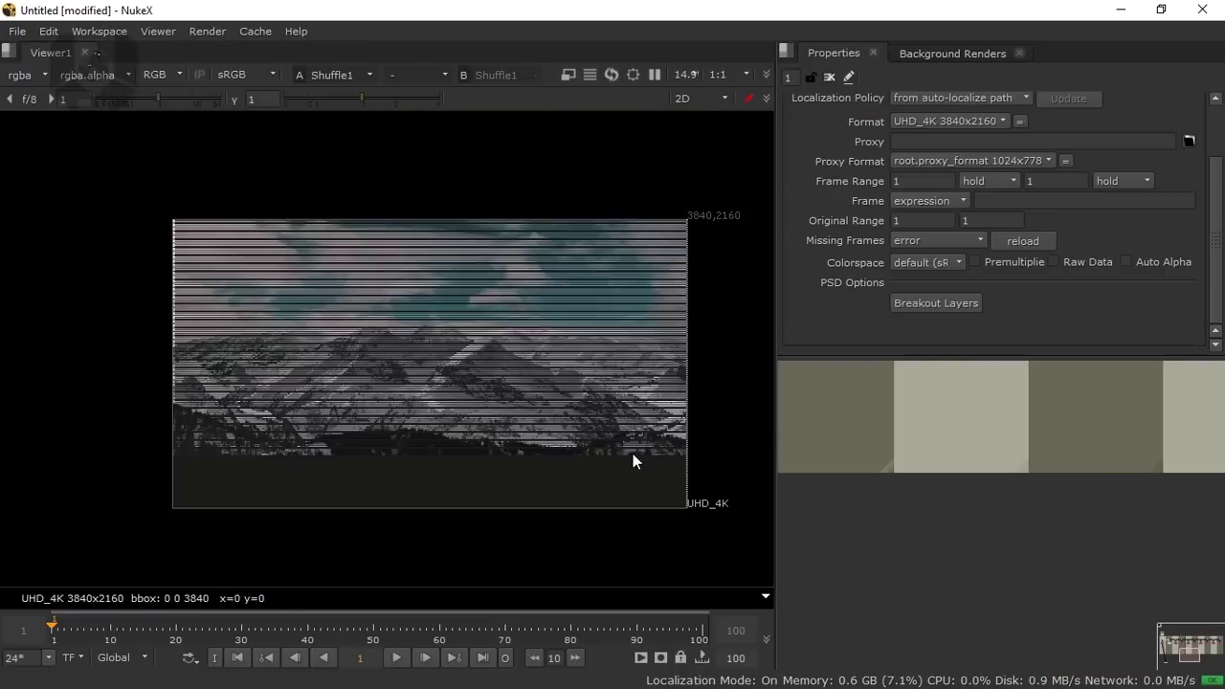
{"action": "left_click_drag", "start_coordinate": [906, 469], "coordinate": [1026, 579]}
{"action": "scroll", "coordinate": [1027, 579], "scroll_direction": "down", "scroll_amount": 4}
{"action": "left_click_drag", "start_coordinate": [805, 457], "coordinate": [937, 425]}
{"action": "scroll", "coordinate": [919, 435], "scroll_direction": "up", "scroll_amount": 1}
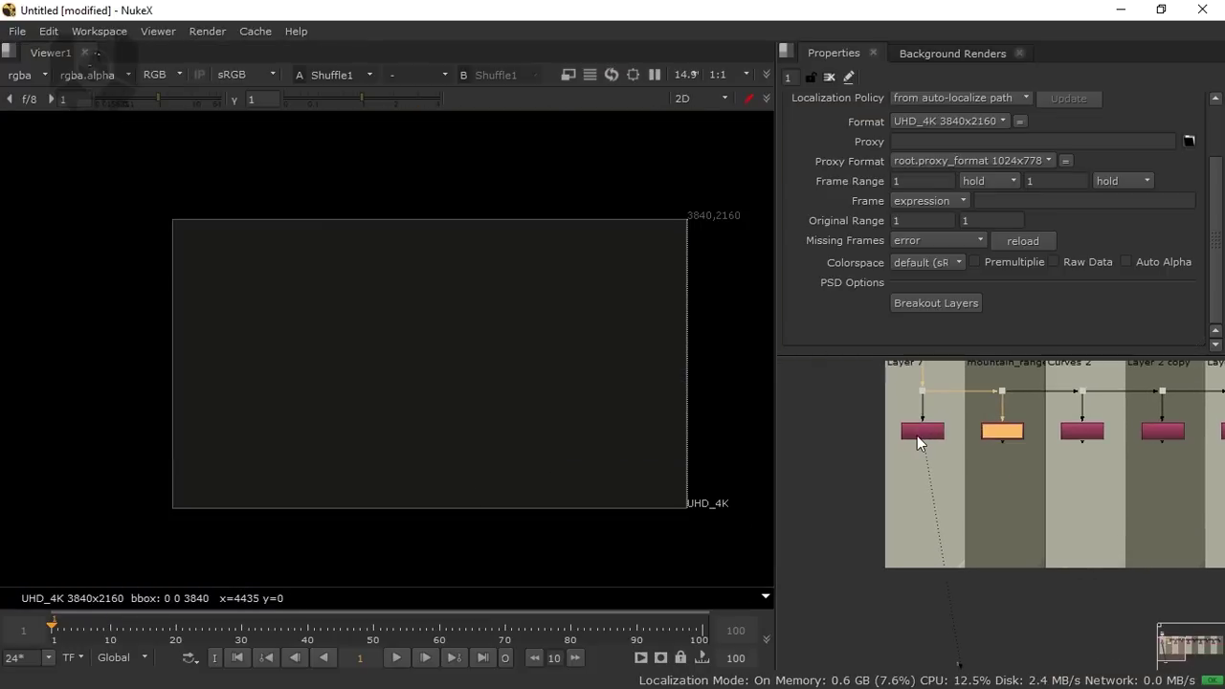
{"action": "left_click", "coordinate": [918, 436]}
{"action": "left_click", "coordinate": [998, 435]}
{"action": "key", "text": "1"}
{"action": "left_click_drag", "start_coordinate": [1081, 476], "coordinate": [1012, 490]}
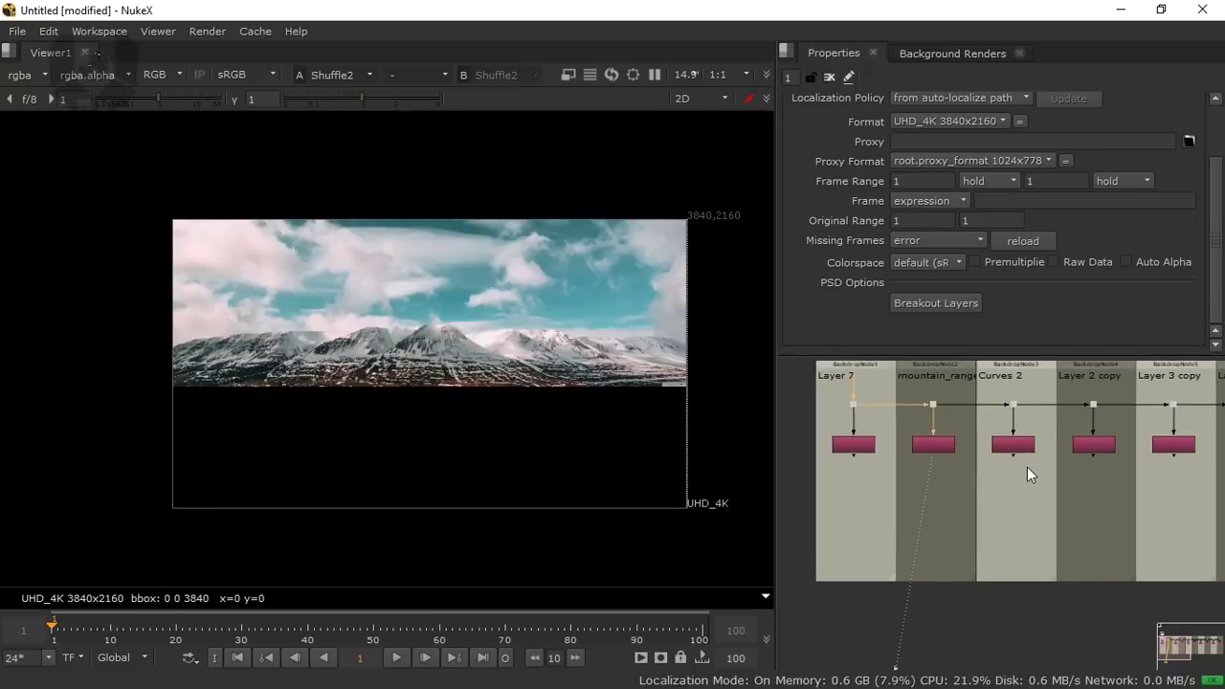
Preview the Curves 2 layer's Shuffle3 output in the viewer and inspect the stretched pixels above the mountains
{"action": "left_click", "coordinate": [1026, 440]}
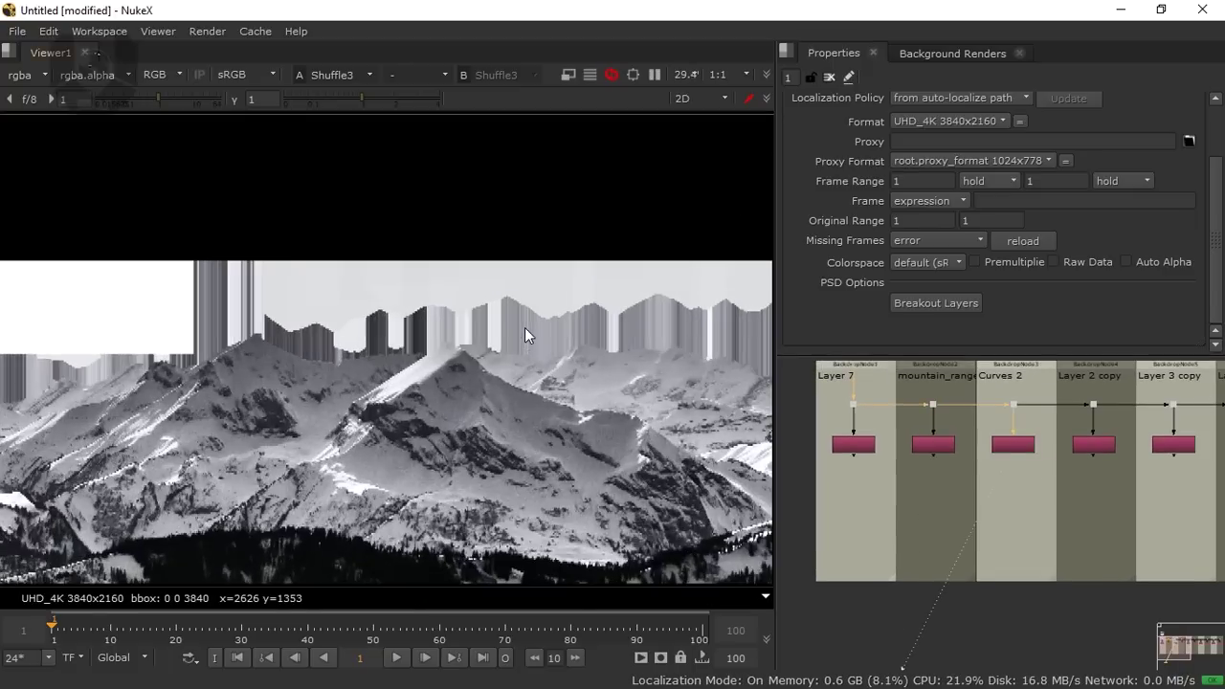
{"action": "scroll", "coordinate": [524, 328], "scroll_direction": "up", "scroll_amount": 3}
{"action": "left_click_drag", "start_coordinate": [388, 444], "coordinate": [304, 440]}
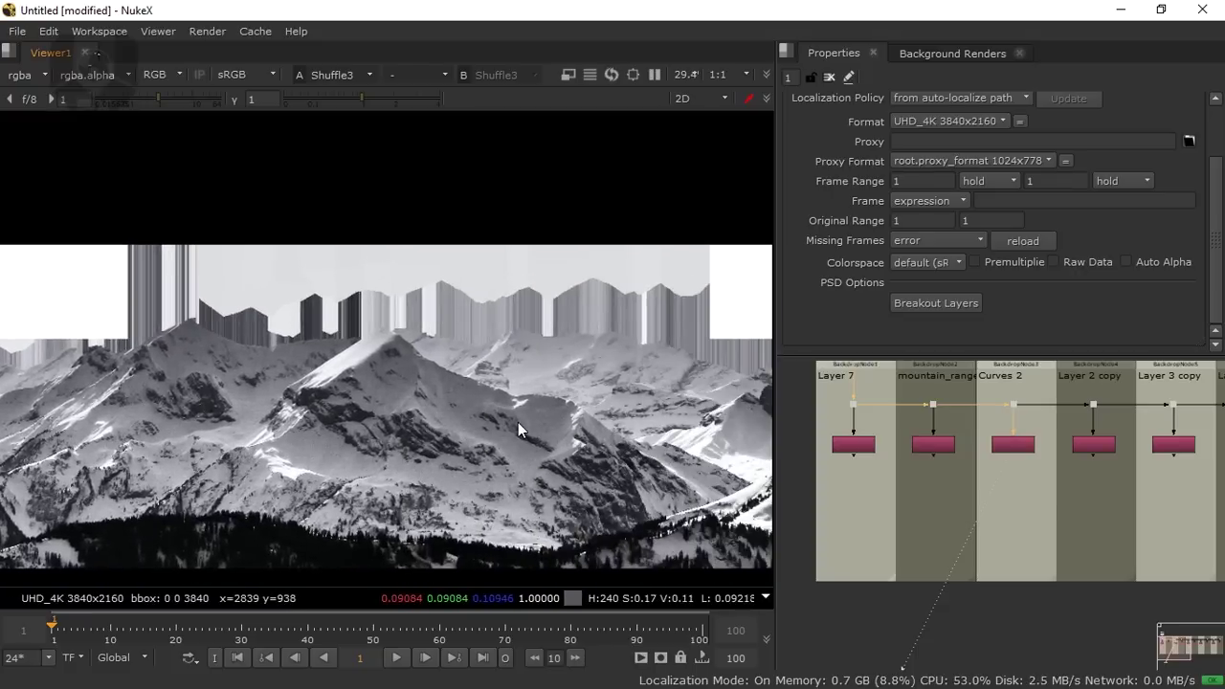
{"action": "left_click_drag", "start_coordinate": [634, 425], "coordinate": [307, 424]}
{"action": "left_click_drag", "start_coordinate": [107, 449], "coordinate": [362, 435]}
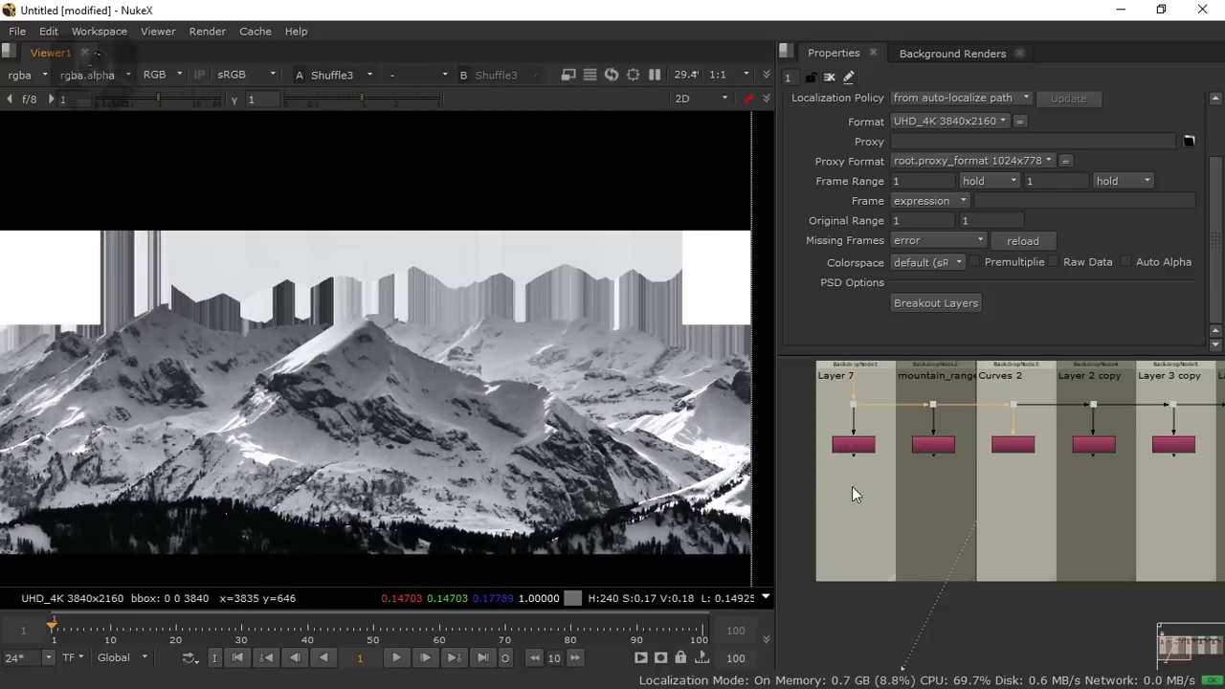
Add a Premult node and connect it beneath Shuffle3 in the Curves 2 branch
{"action": "scroll", "coordinate": [869, 488], "scroll_direction": "down", "scroll_amount": 1}
{"action": "scroll", "coordinate": [912, 480], "scroll_direction": "up", "scroll_amount": 3}
{"action": "scroll", "coordinate": [852, 494], "scroll_direction": "up", "scroll_amount": 1}
{"action": "left_click_drag", "start_coordinate": [853, 495], "coordinate": [891, 495]}
{"action": "scroll", "coordinate": [892, 494], "scroll_direction": "down", "scroll_amount": 1}
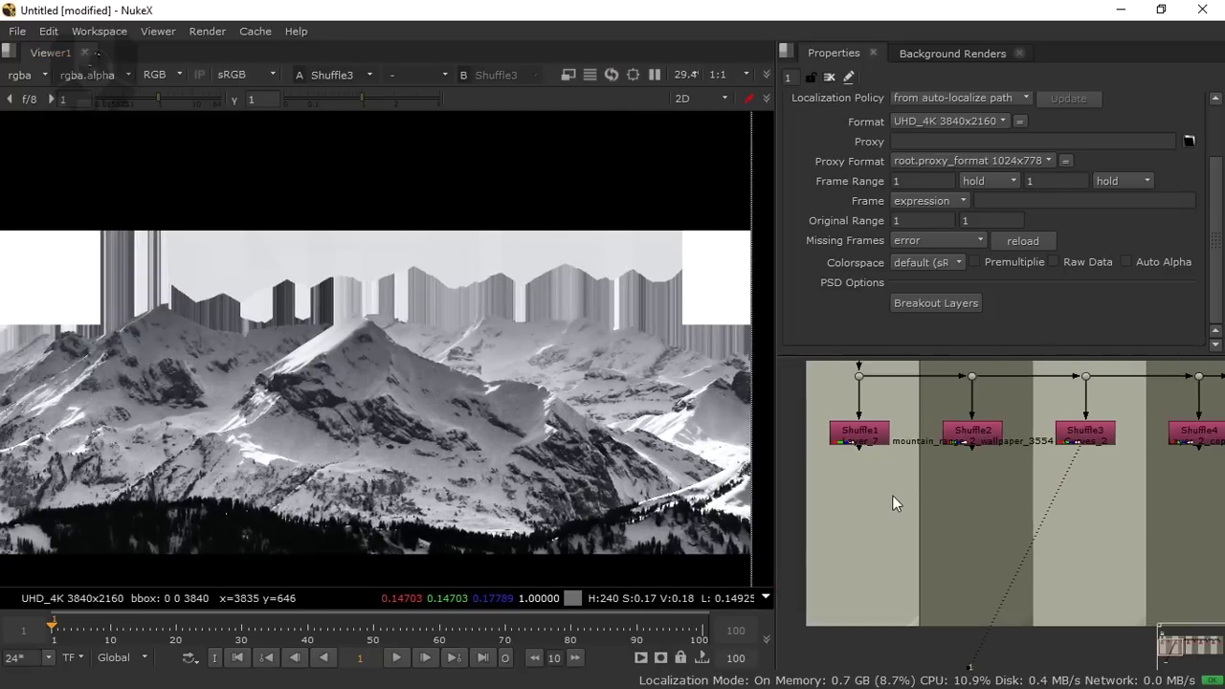
{"action": "left_click", "coordinate": [883, 496]}
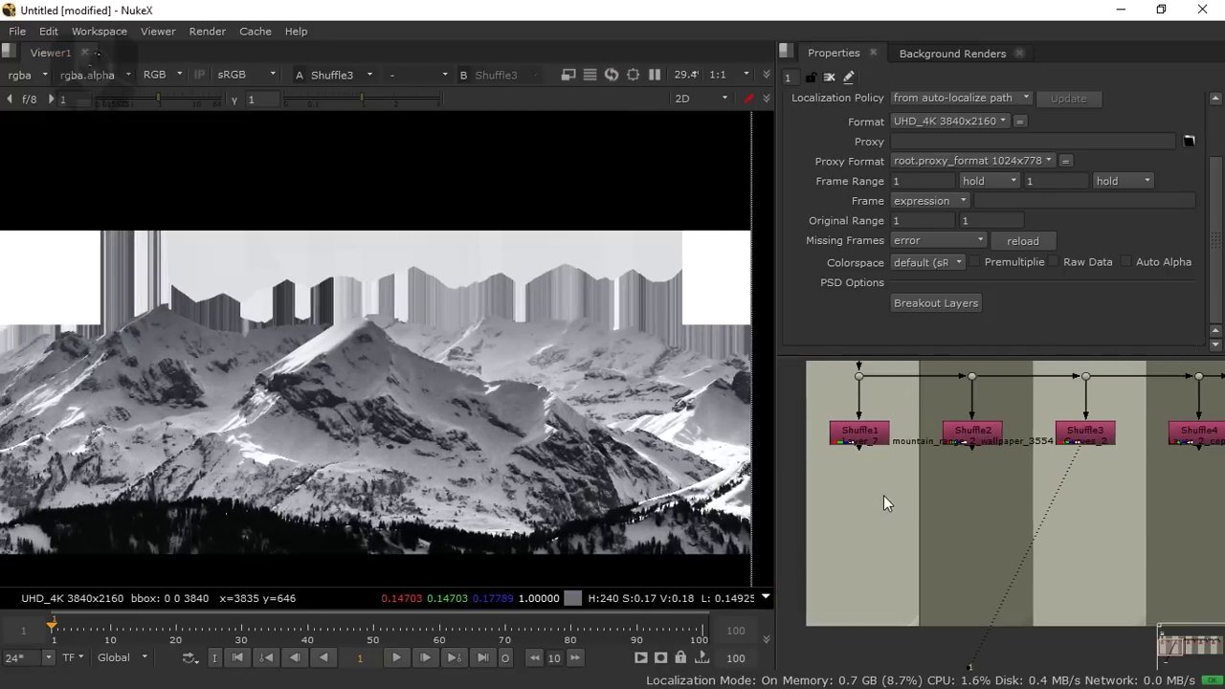
{"action": "key", "text": "Tab"}
{"action": "type", "text": "prem"}
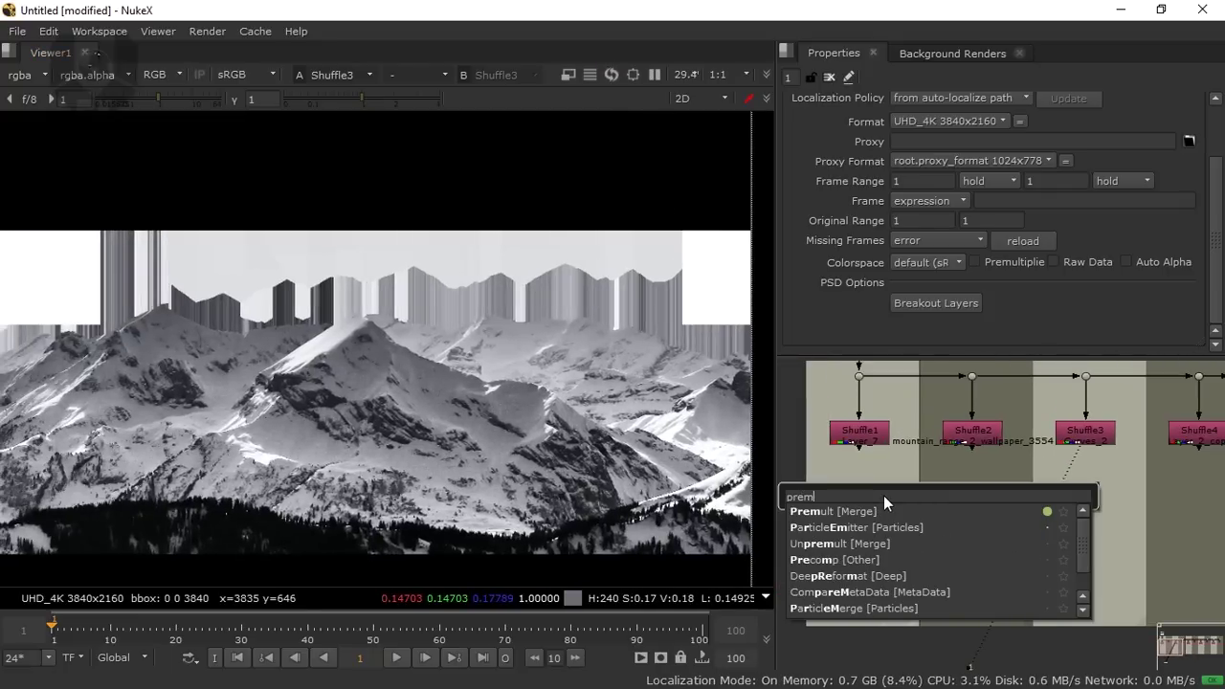
{"action": "left_click", "coordinate": [888, 513]}
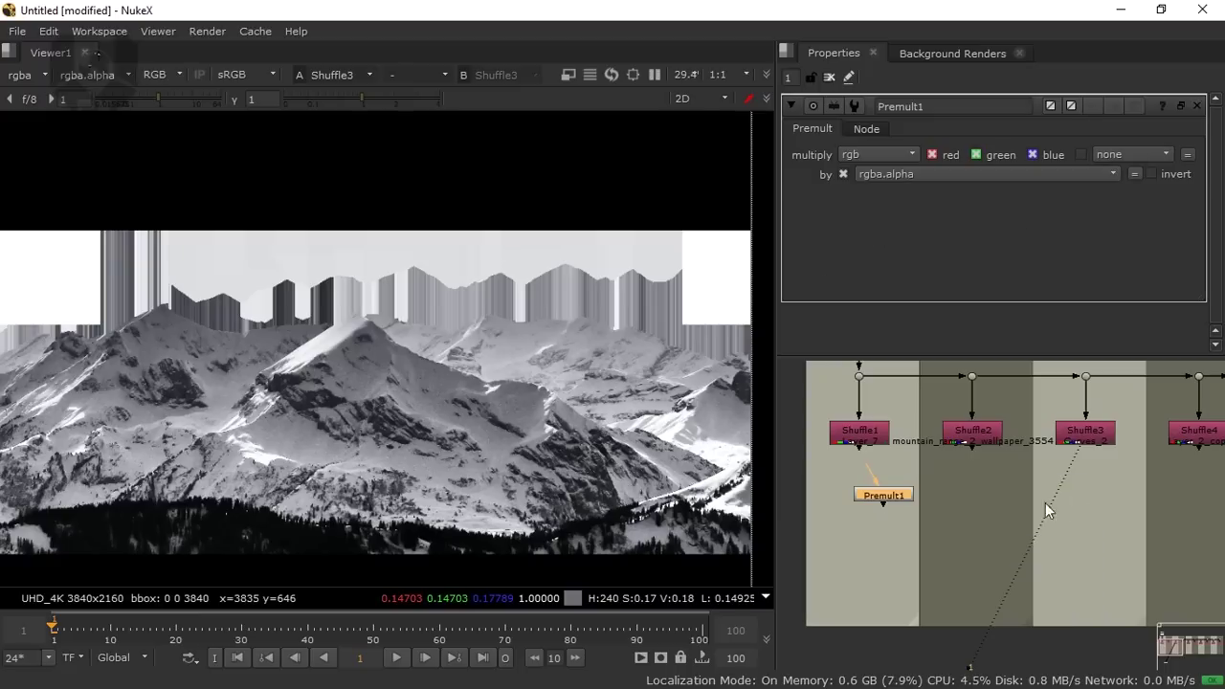
{"action": "left_click_drag", "start_coordinate": [900, 504], "coordinate": [1077, 494]}
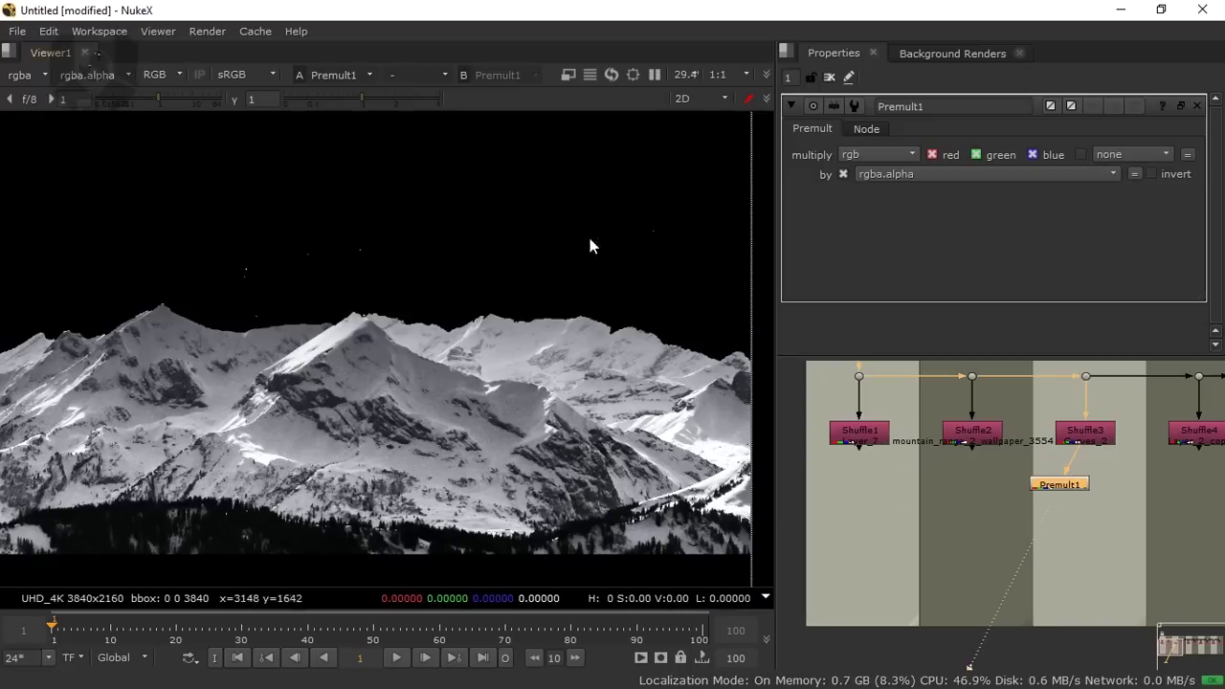
{"action": "scroll", "coordinate": [381, 419], "scroll_direction": "down", "scroll_amount": 3}
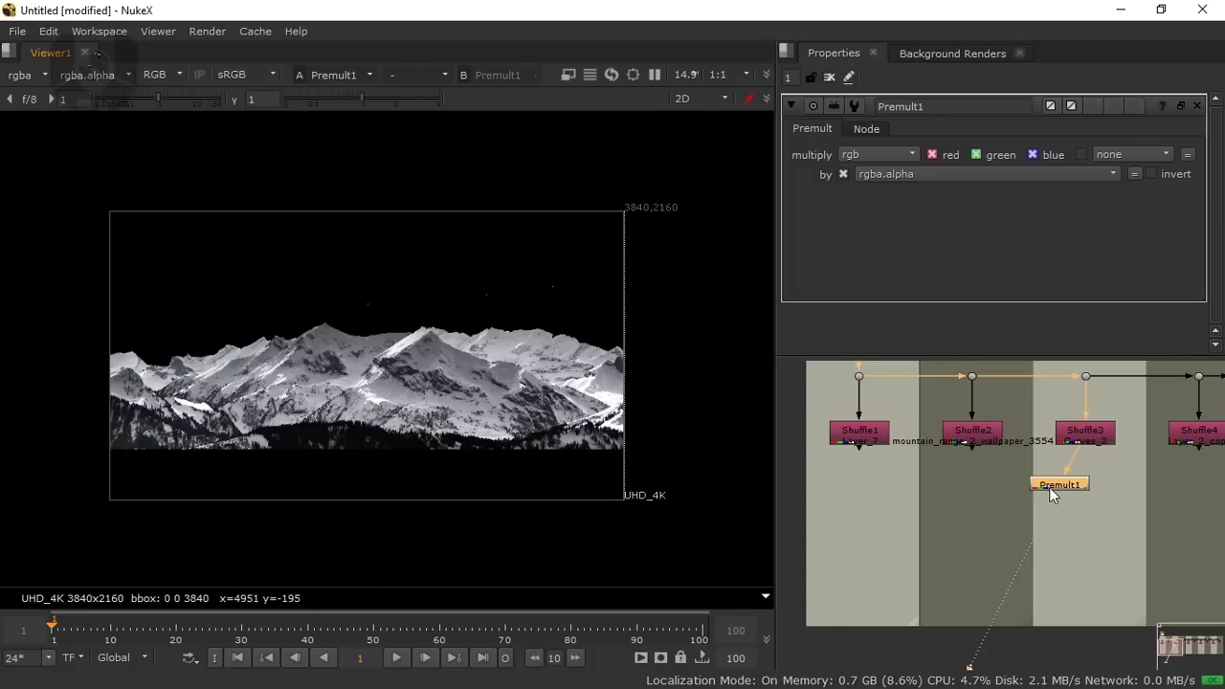
Align Premult1 directly under Shuffle3 and add a Crop node after it
{"action": "left_click_drag", "start_coordinate": [1048, 489], "coordinate": [1072, 467]}
{"action": "key", "text": "Tab"}
{"action": "type", "text": "v"}
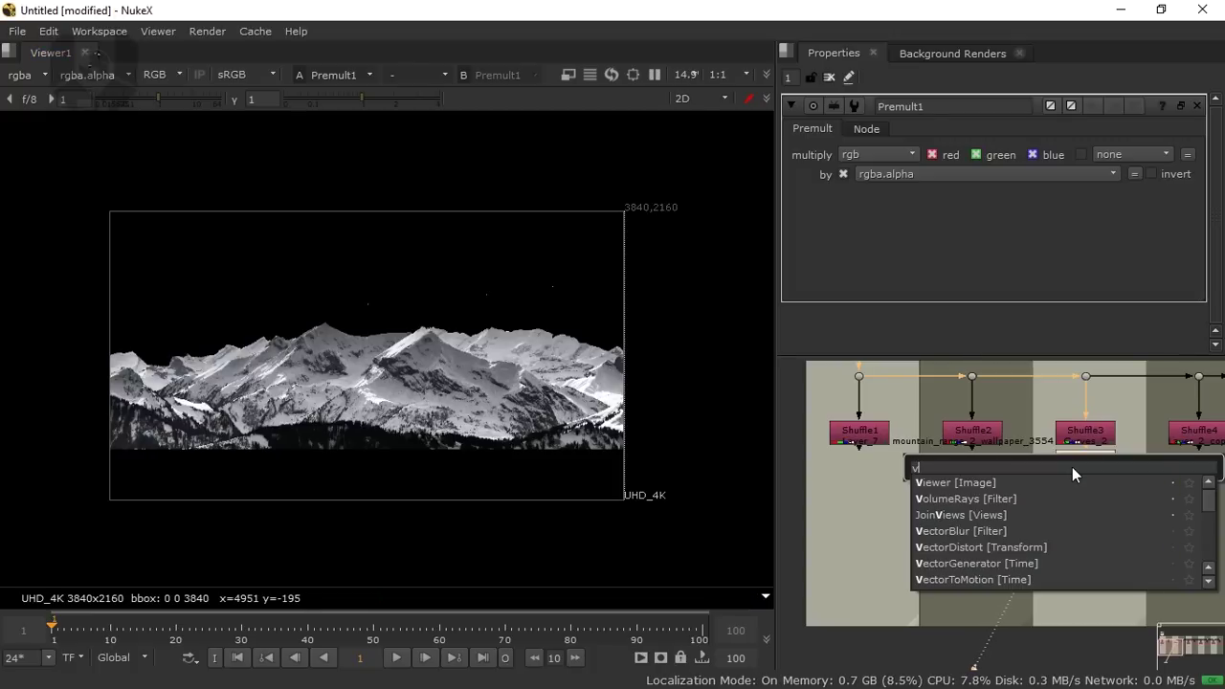
{"action": "key", "text": "BackSpace"}
{"action": "type", "text": "cro"}
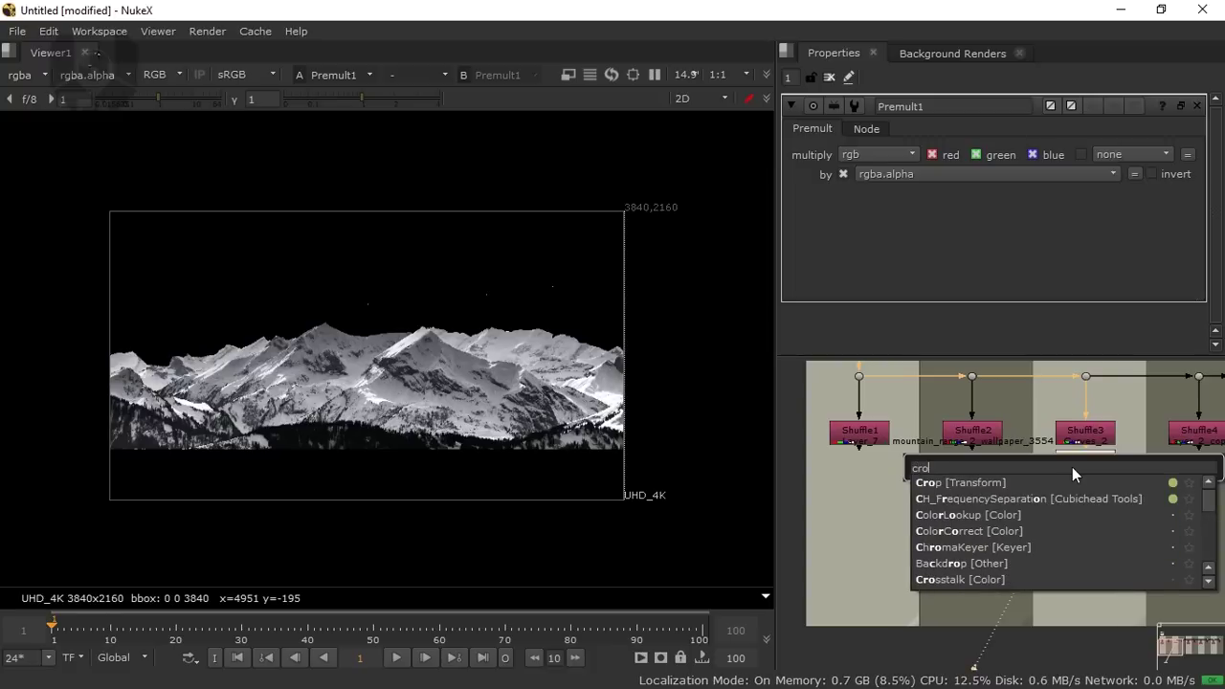
{"action": "left_click", "coordinate": [1009, 482]}
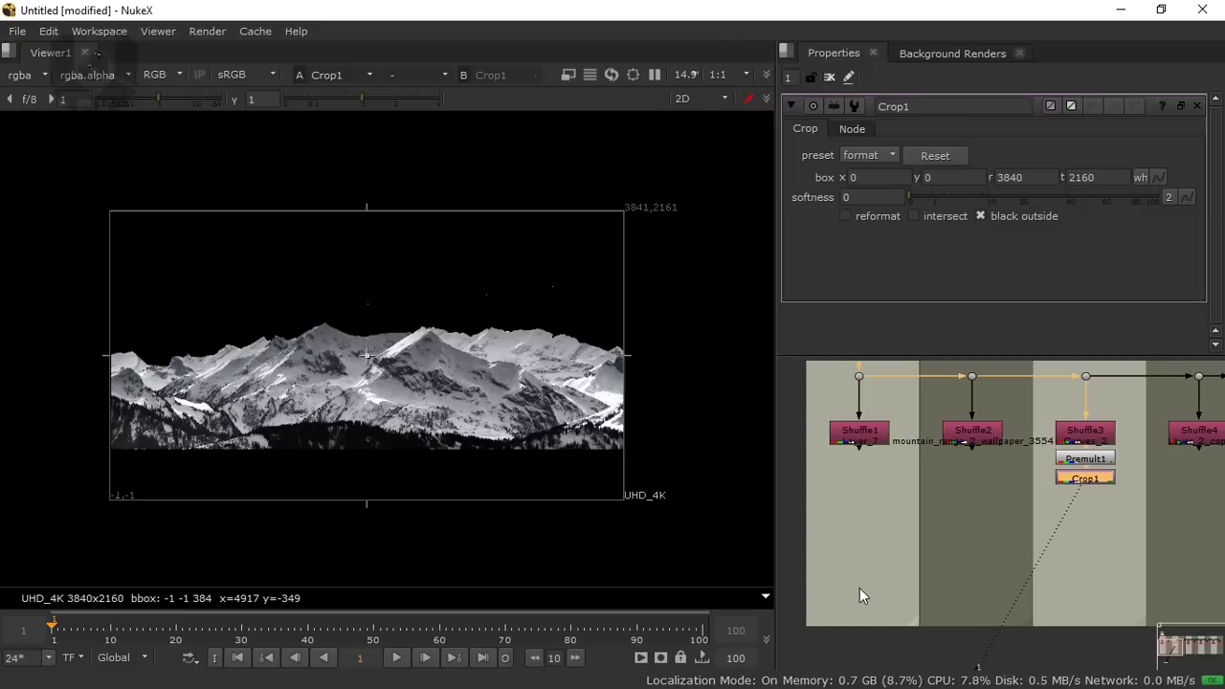
Set the project's full size format to HD_1080 1920x1080
{"action": "left_click_drag", "start_coordinate": [876, 626], "coordinate": [968, 633]}
{"action": "scroll", "coordinate": [968, 632], "scroll_direction": "down", "scroll_amount": 3}
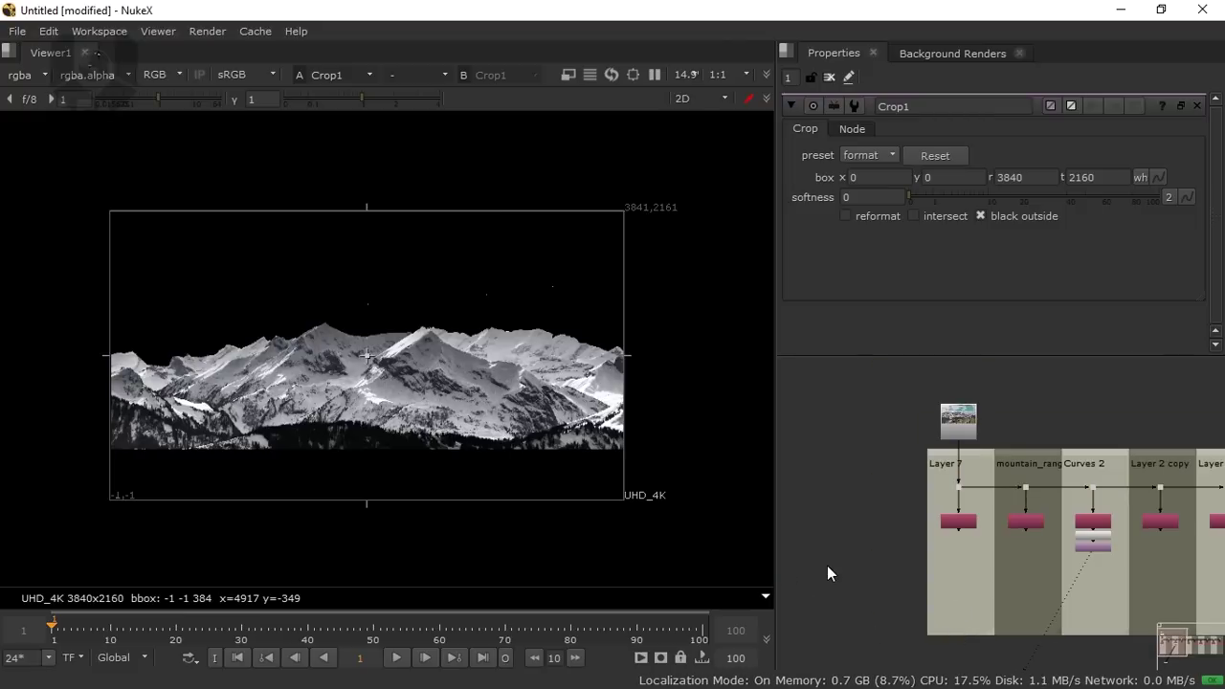
{"action": "key", "text": "s"}
{"action": "scroll", "coordinate": [834, 279], "scroll_direction": "down", "scroll_amount": 5}
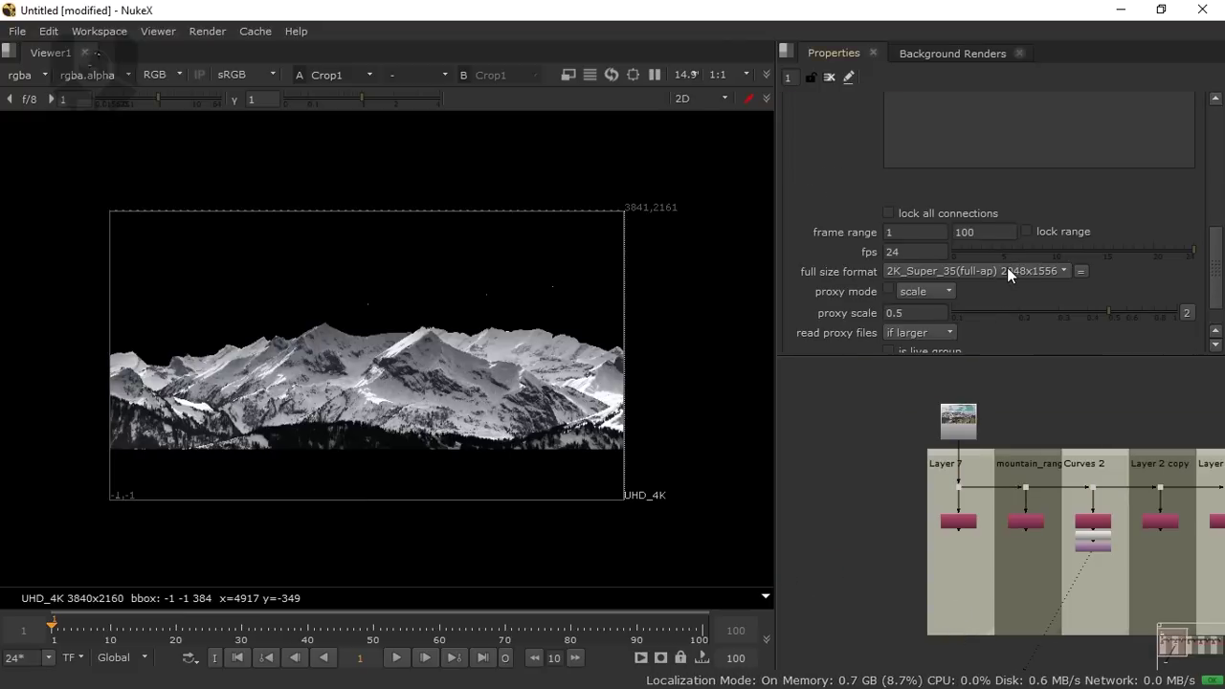
{"action": "left_click", "coordinate": [1007, 266]}
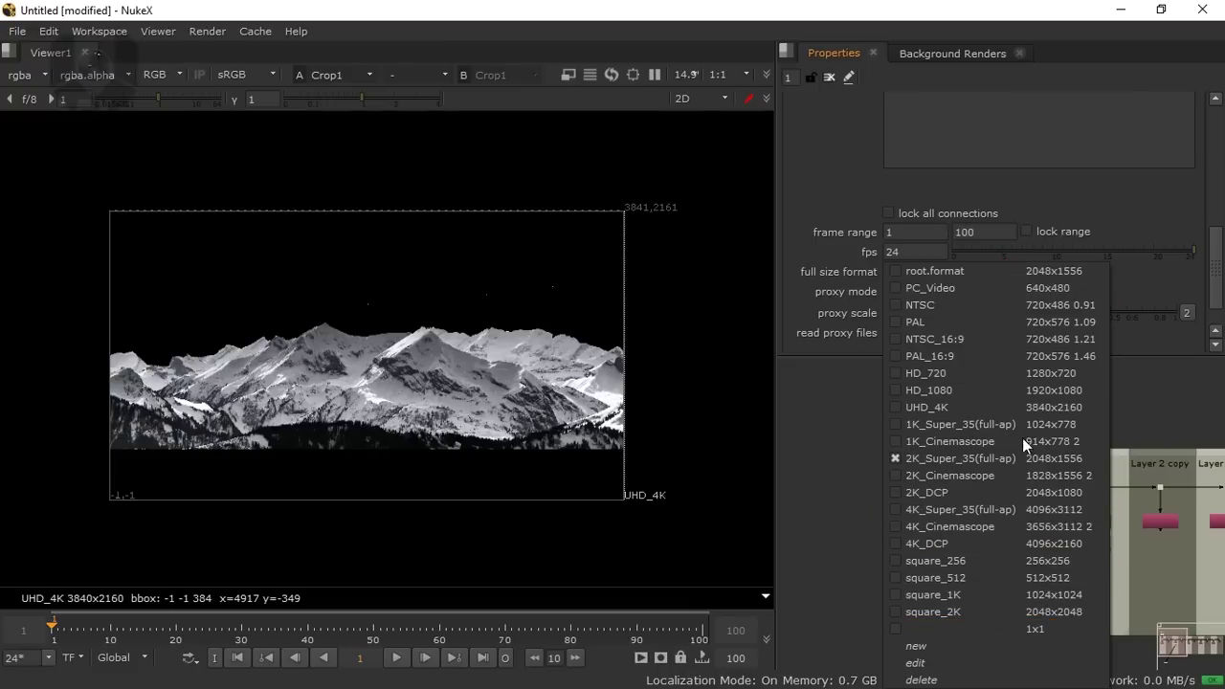
{"action": "left_click", "coordinate": [1035, 390]}
Copy the Premult1 and Crop1 pair and paste it under Shuffle2 and Shuffle1
{"action": "scroll", "coordinate": [1043, 574], "scroll_direction": "up", "scroll_amount": 6}
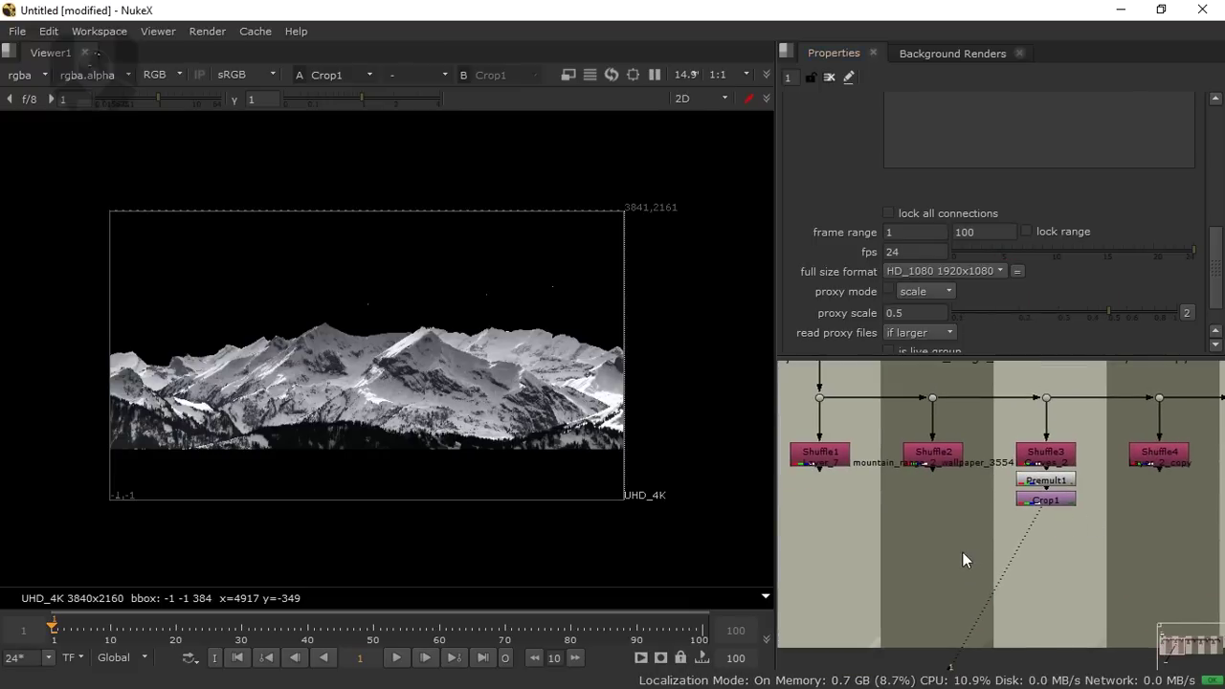
{"action": "left_click_drag", "start_coordinate": [961, 551], "coordinate": [1077, 475]}
{"action": "left_click", "coordinate": [1056, 477]}
{"action": "left_click", "coordinate": [1053, 499]}
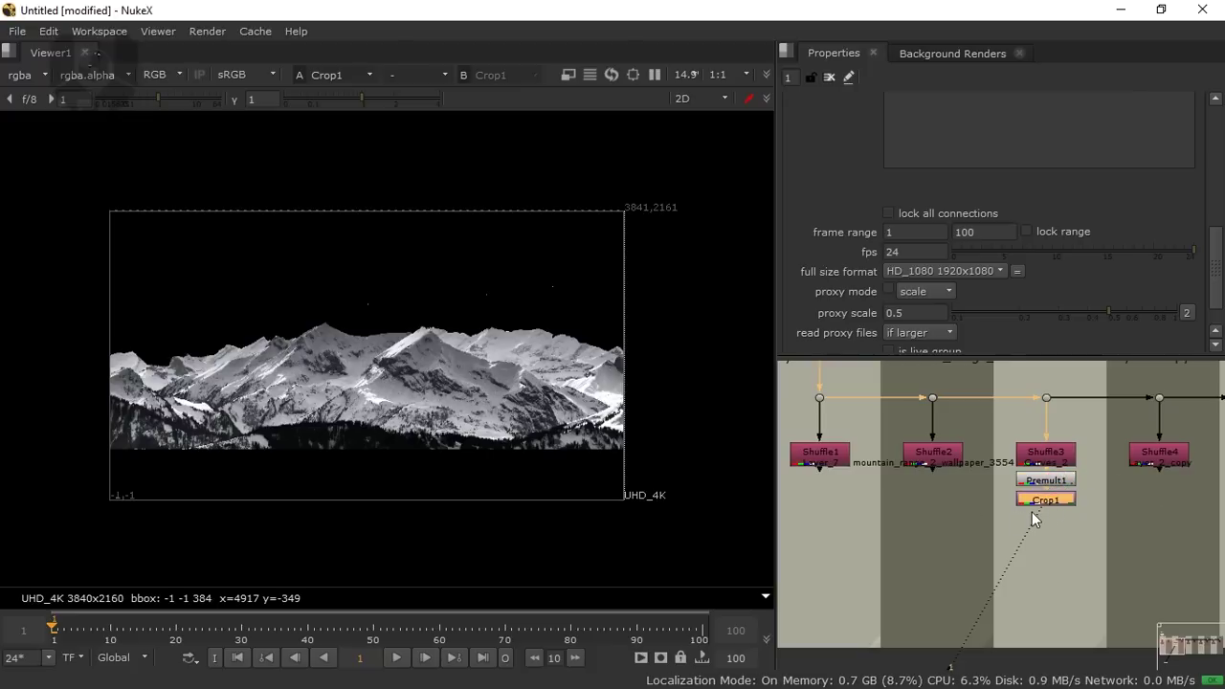
{"action": "left_click", "coordinate": [1074, 479], "text": "shift"}
{"action": "key", "text": "ctrl+c"}
{"action": "left_click", "coordinate": [937, 459]}
{"action": "key", "text": "ctrl+v"}
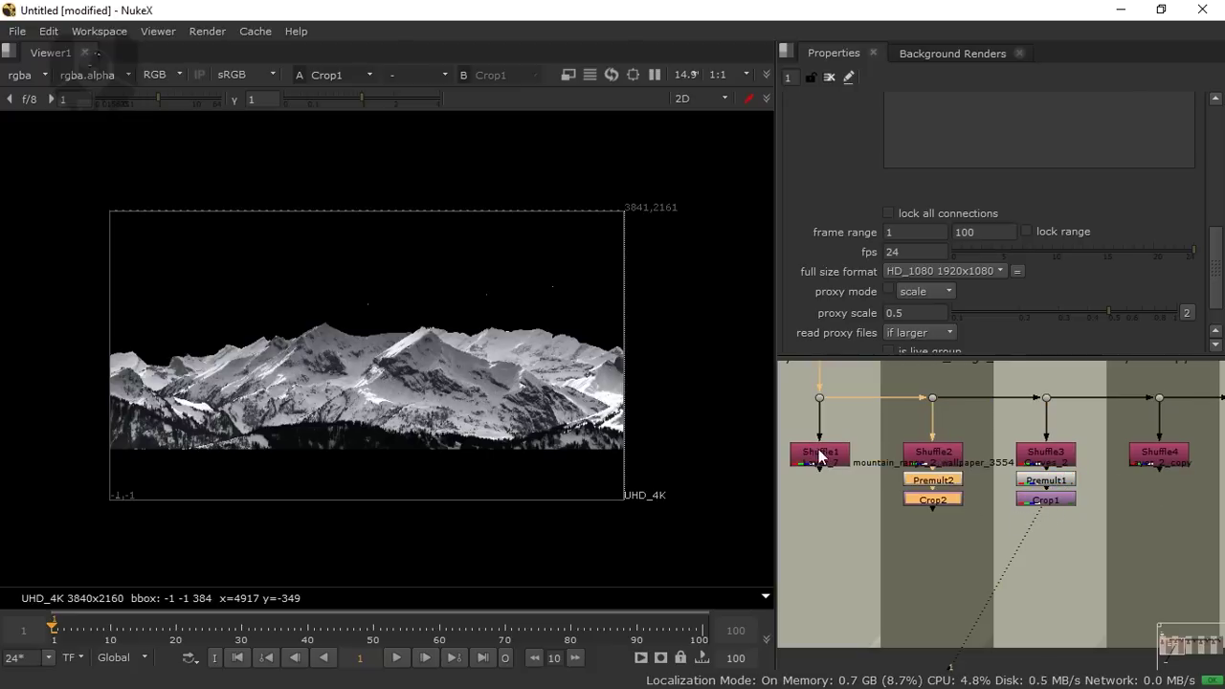
{"action": "left_click", "coordinate": [820, 453]}
{"action": "key", "text": "ctrl+v"}
Paste the copied Premult and Crop pair under Shuffle4, Shuffle5 and Shuffle6
{"action": "double_click", "coordinate": [1016, 457]}
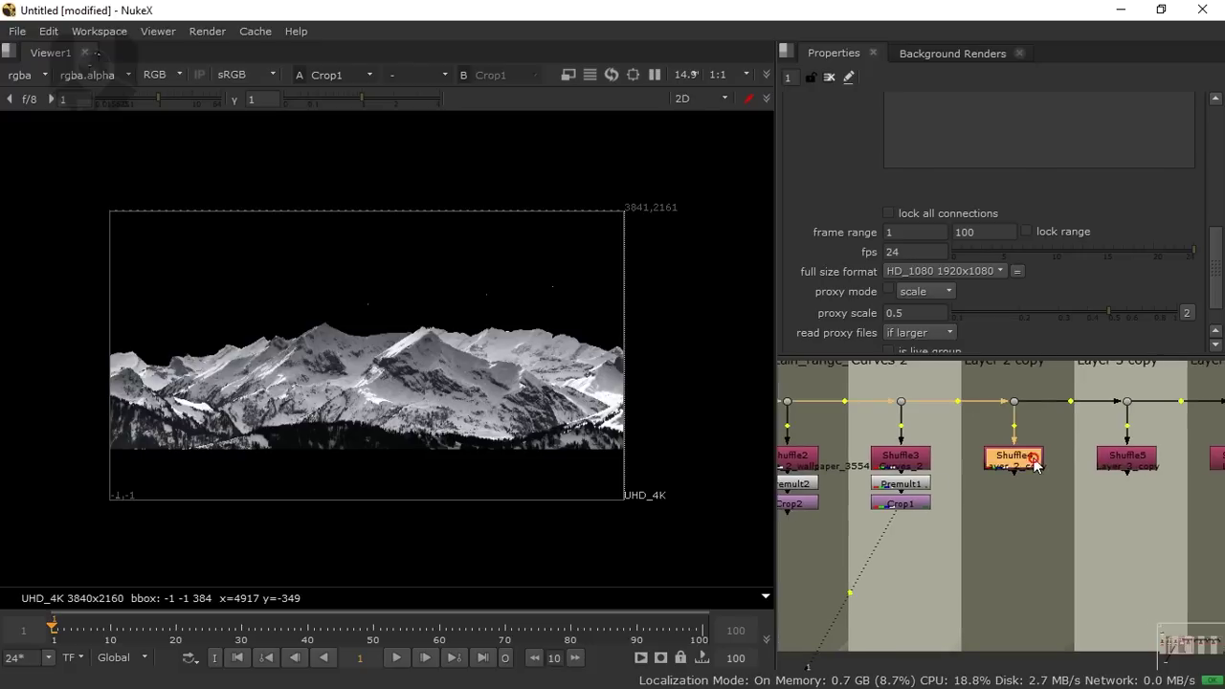
{"action": "key", "text": "ctrl+v"}
{"action": "left_click", "coordinate": [947, 483]}
{"action": "key", "text": "ctrl+v"}
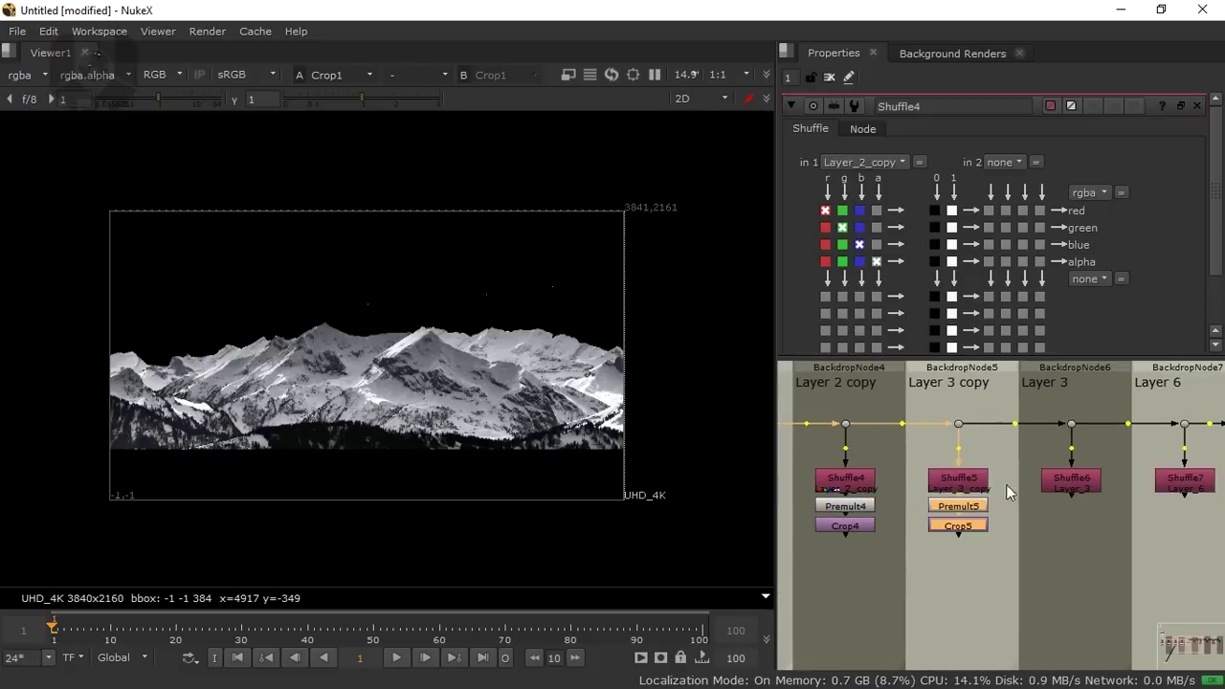
{"action": "left_click", "coordinate": [1077, 482]}
{"action": "key", "text": "ctrl+v"}
Paste the copied Premult and Crop pair under Shuffle7, Shuffle8, Shuffle9 and Shuffle10
{"action": "left_click", "coordinate": [1049, 485]}
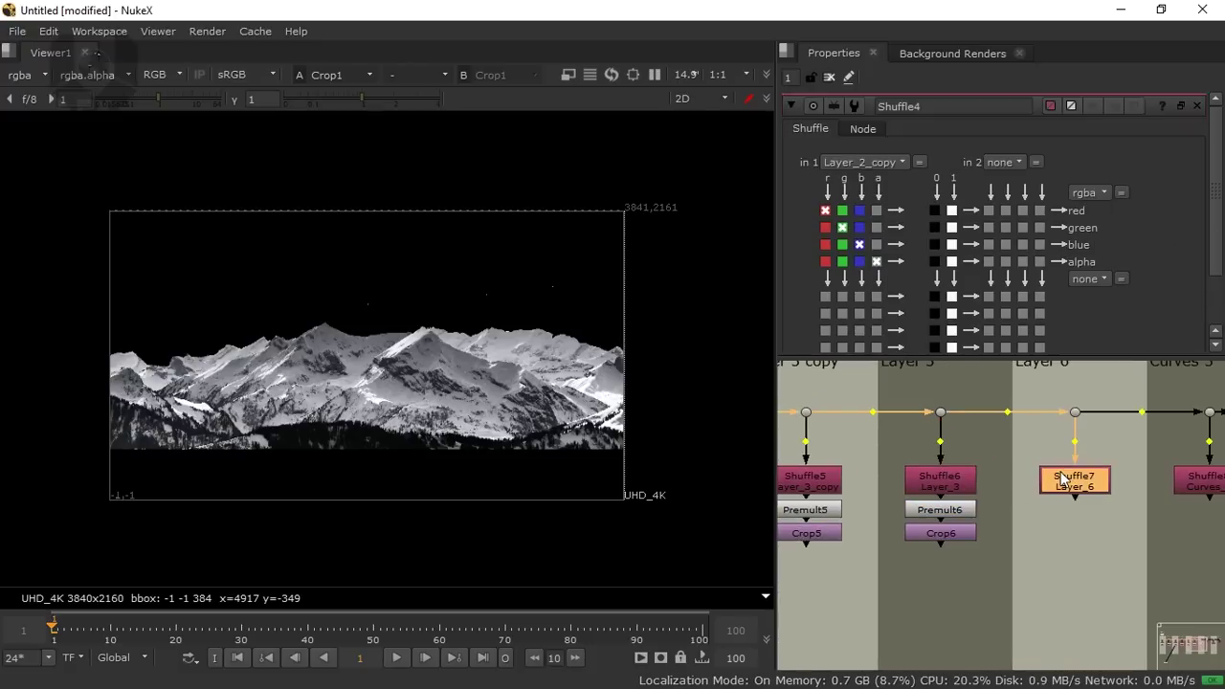
{"action": "key", "text": "ctrl+v"}
{"action": "double_click", "coordinate": [1041, 489]}
{"action": "key", "text": "ctrl+v"}
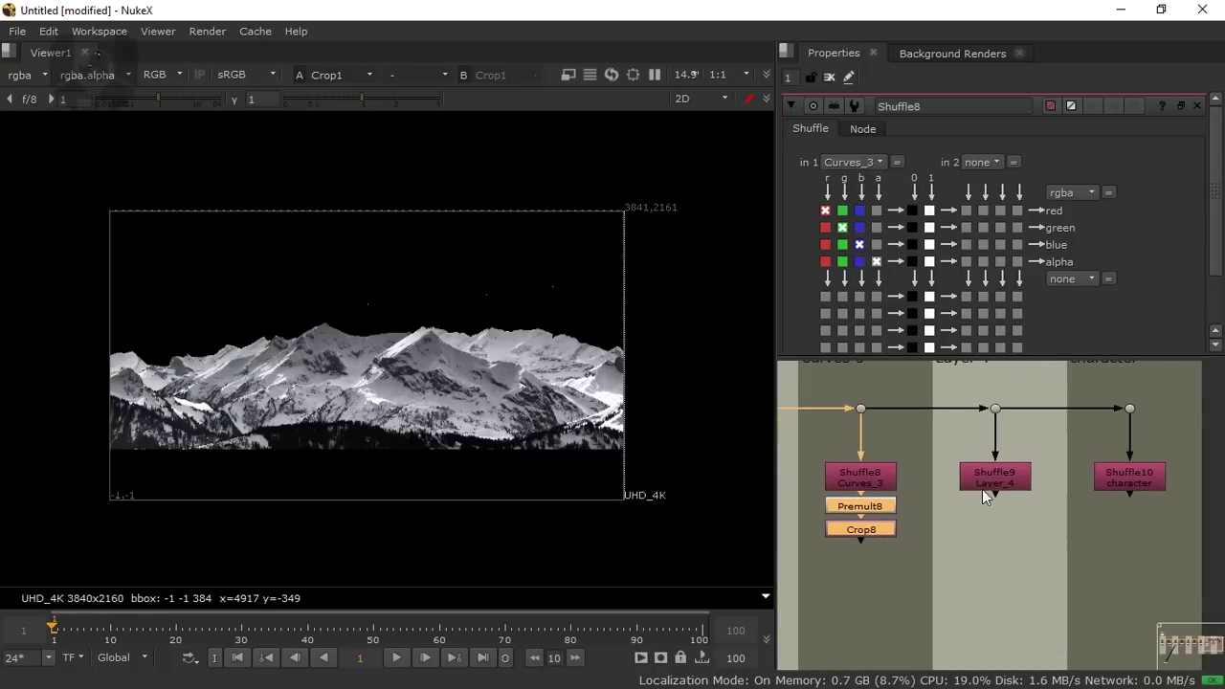
{"action": "double_click", "coordinate": [985, 483]}
{"action": "key", "text": "ctrl+v"}
{"action": "left_click", "coordinate": [1125, 485]}
{"action": "key", "text": "ctrl+v"}
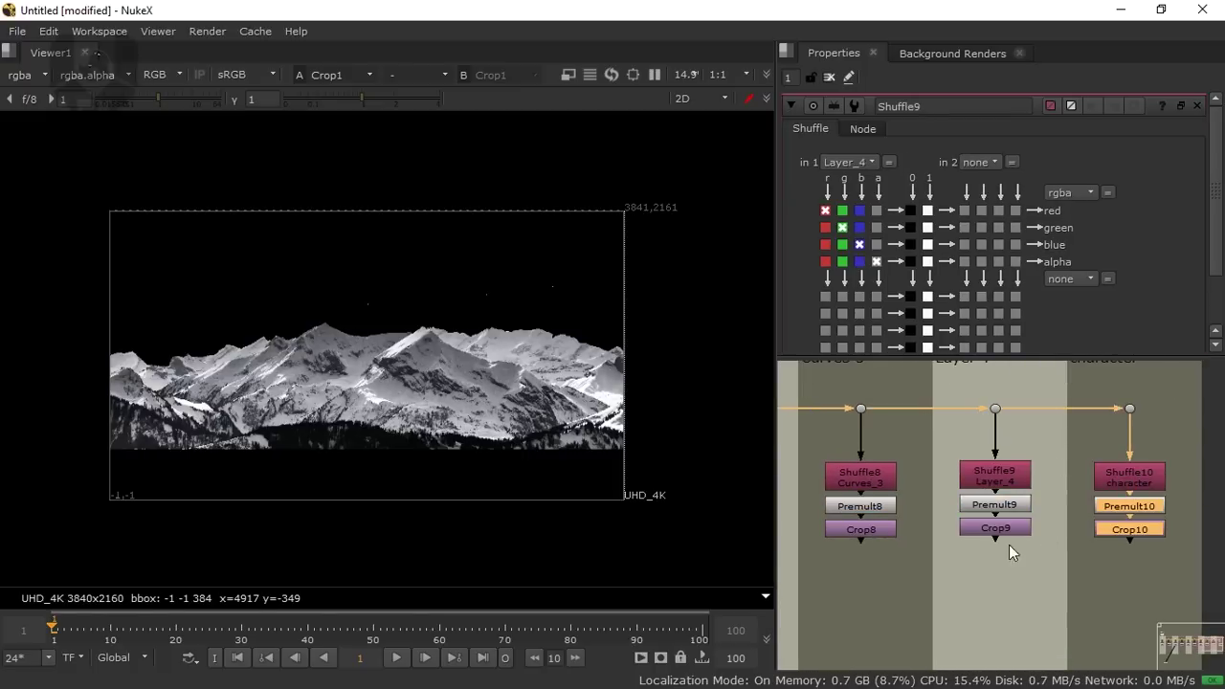
Preview the Crop outputs of the mountain range, Layer 2 copy, Layer 3 copy and Layer 3 branches in the viewer
{"action": "scroll", "coordinate": [1009, 544], "scroll_direction": "down", "scroll_amount": 5}
{"action": "scroll", "coordinate": [1010, 572], "scroll_direction": "up", "scroll_amount": 3}
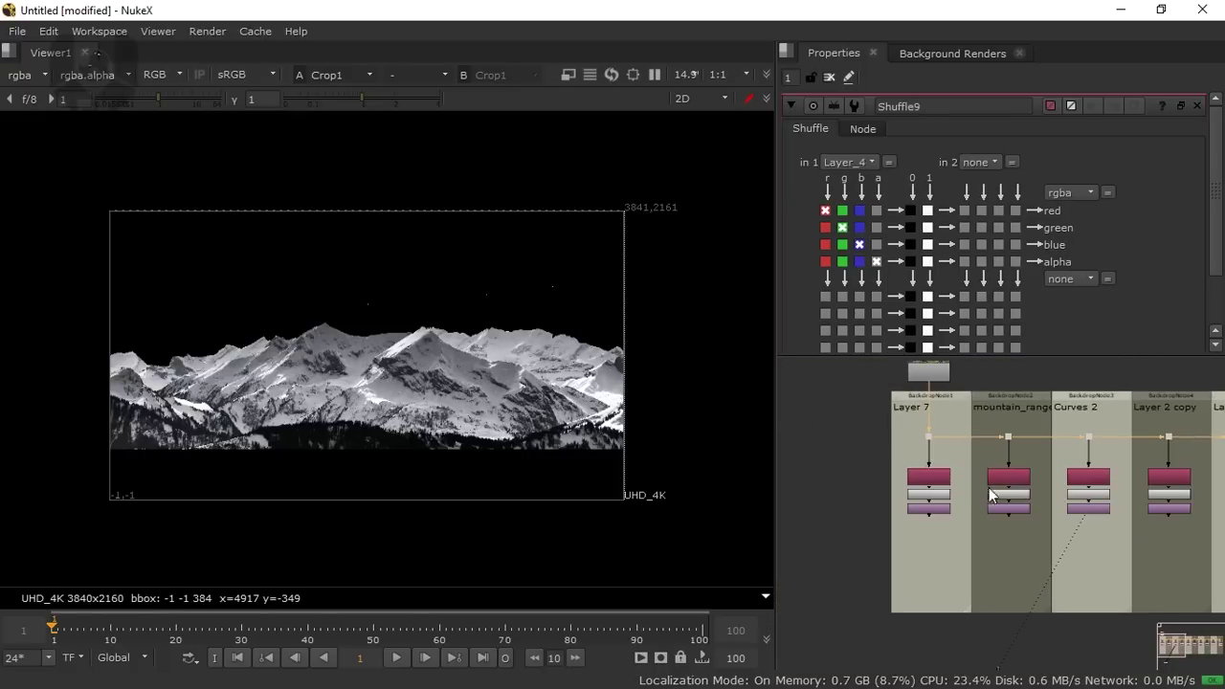
{"action": "left_click", "coordinate": [1016, 509]}
{"action": "key", "text": "1"}
{"action": "left_click_drag", "start_coordinate": [1082, 522], "coordinate": [900, 528]}
{"action": "left_click", "coordinate": [1003, 514]}
{"action": "key", "text": "1"}
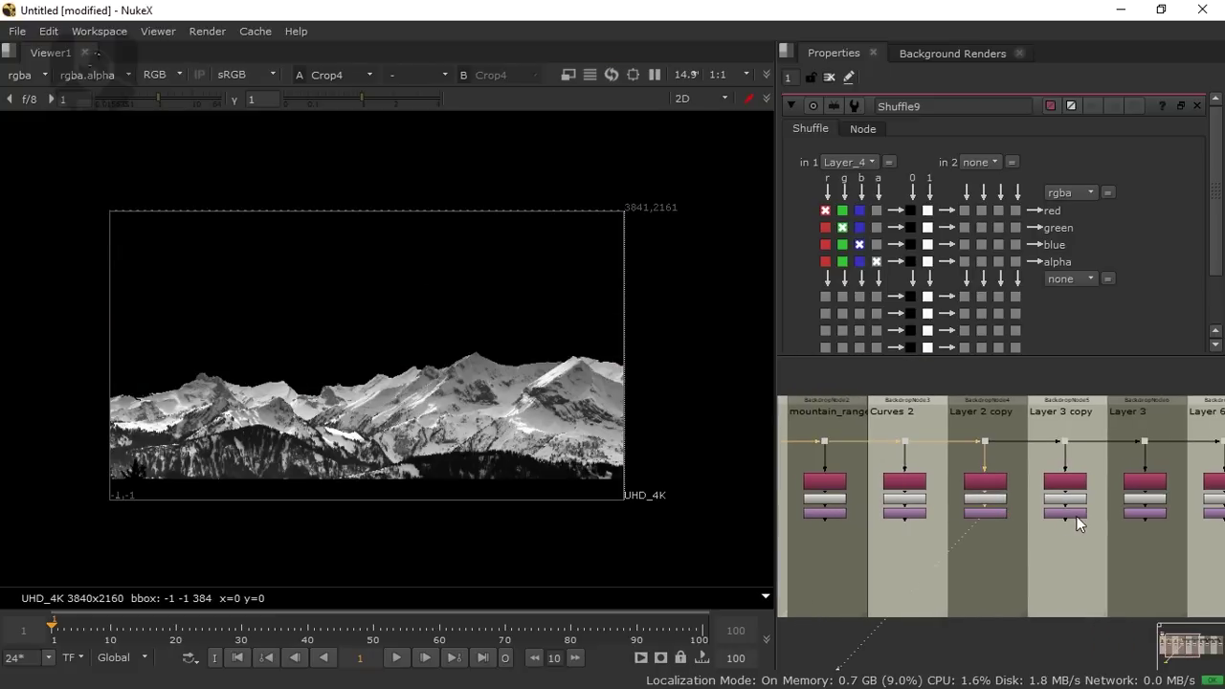
{"action": "left_click", "coordinate": [1076, 516]}
{"action": "key", "text": "1"}
{"action": "left_click", "coordinate": [1152, 515]}
{"action": "key", "text": "1"}
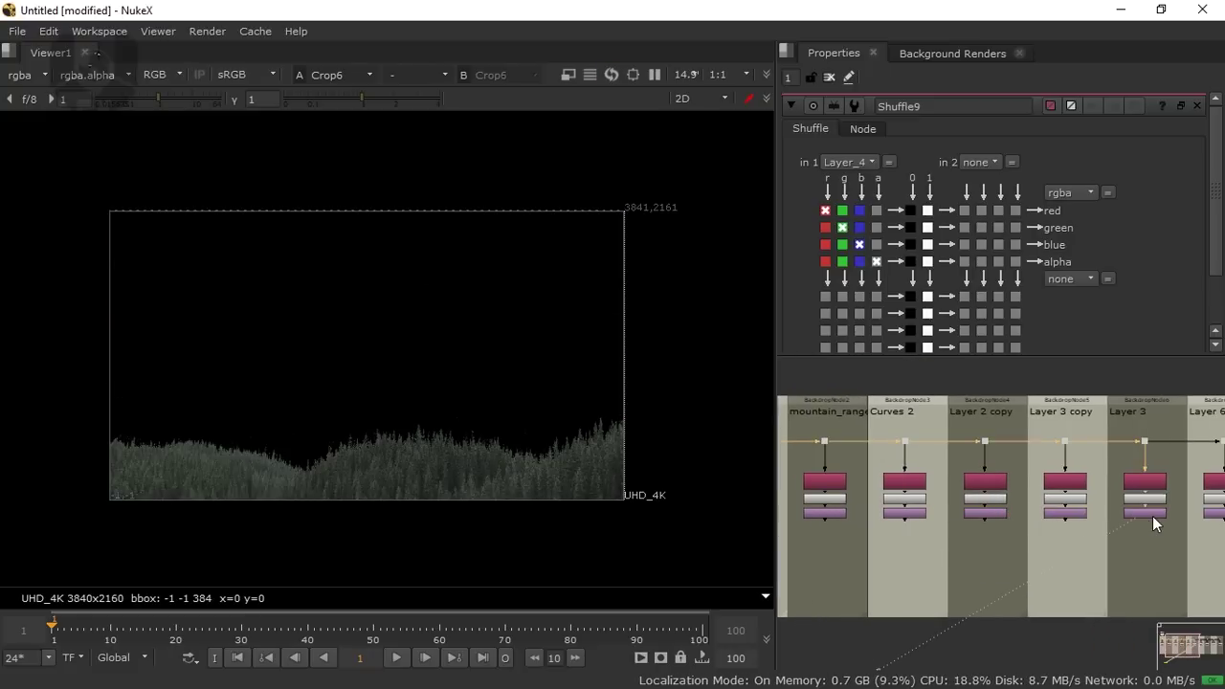
Preview the Crop outputs of the Layer 6, Curves 3, Layer 4 and character branches in the viewer
{"action": "left_click", "coordinate": [1024, 513]}
{"action": "key", "text": "1"}
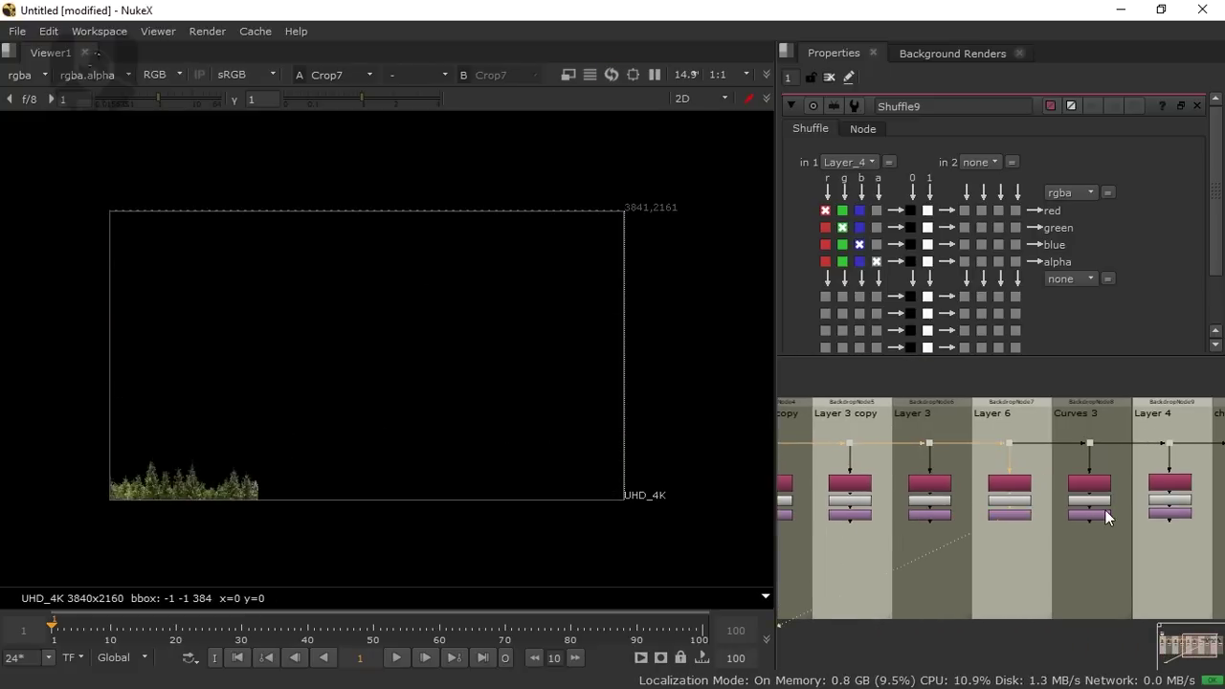
{"action": "left_click", "coordinate": [1102, 512]}
{"action": "key", "text": "1"}
{"action": "left_click", "coordinate": [1164, 515]}
{"action": "key", "text": "1"}
{"action": "scroll", "coordinate": [1014, 547], "scroll_direction": "down", "scroll_amount": 3}
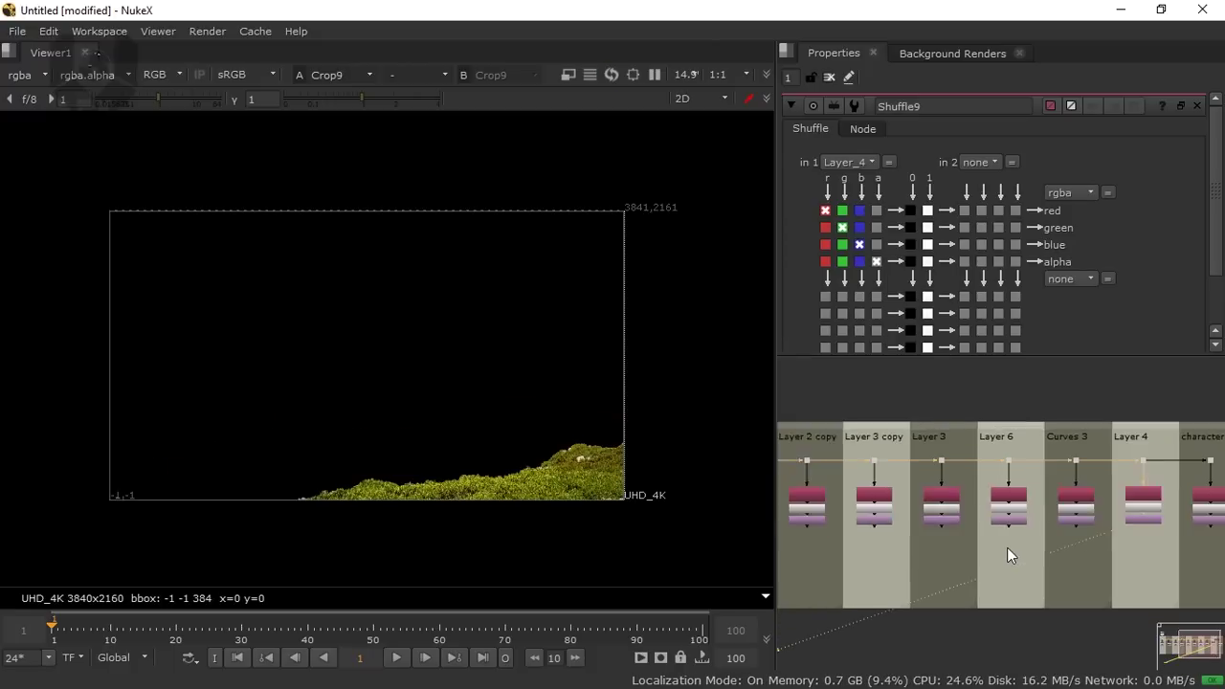
{"action": "left_click", "coordinate": [1149, 519]}
{"action": "key", "text": "1"}
{"action": "scroll", "coordinate": [1004, 531], "scroll_direction": "up", "scroll_amount": 3}
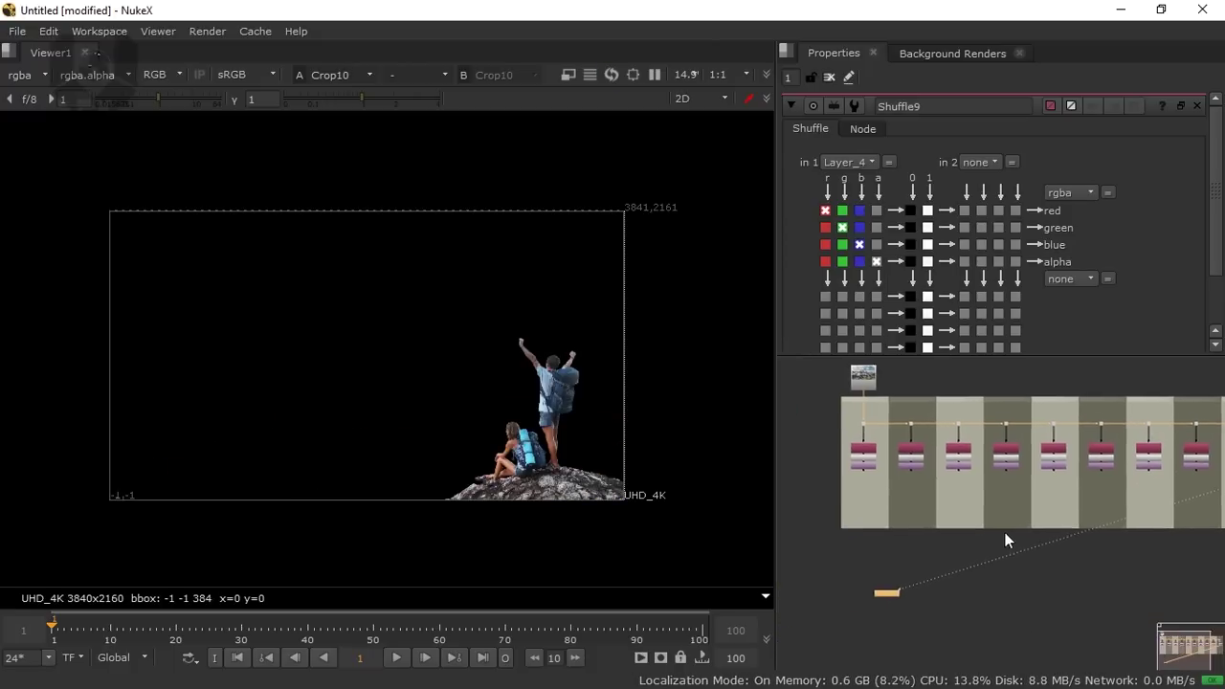
Expand the node graph to fill the workspace and move the Viewer1 node aside in the empty area below the backdrops
{"action": "left_click", "coordinate": [953, 538]}
{"action": "key", "text": "space"}
{"action": "left_click_drag", "start_coordinate": [953, 538], "coordinate": [579, 351]}
{"action": "scroll", "coordinate": [866, 329], "scroll_direction": "up", "scroll_amount": 2}
{"action": "left_click_drag", "start_coordinate": [366, 526], "coordinate": [830, 618]}
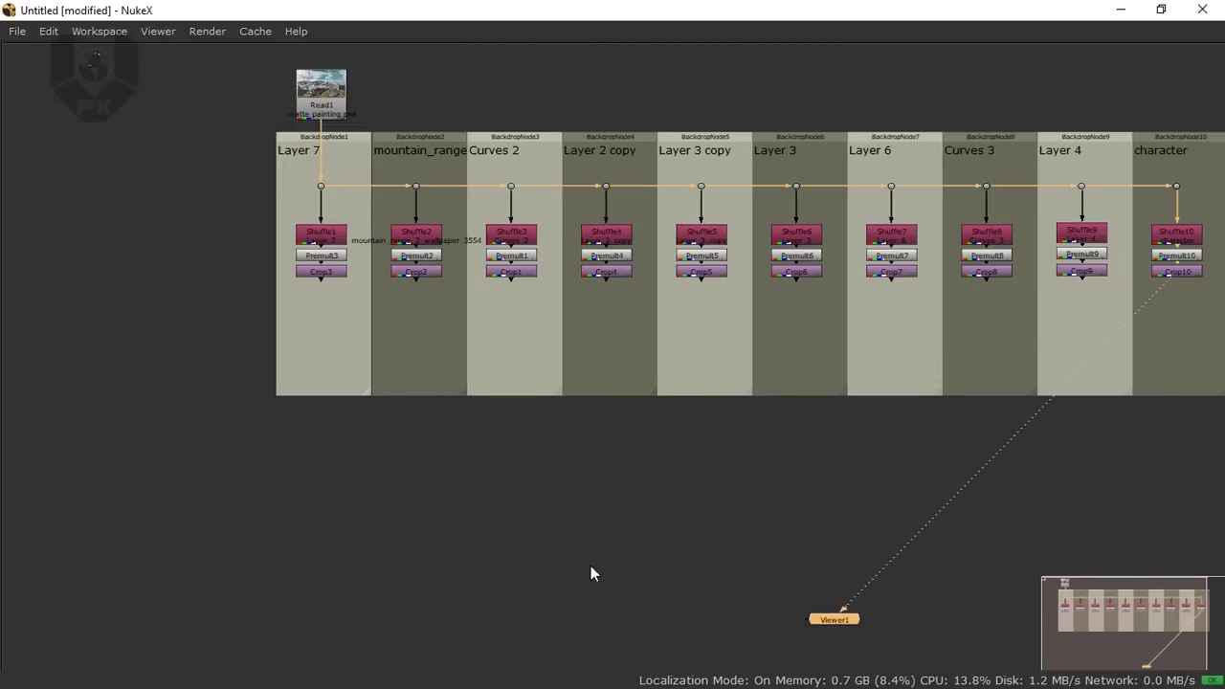
Add a Camera node and a ScanlineRender node in the empty area below the backdrops
{"action": "left_click", "coordinate": [535, 572]}
{"action": "key", "text": "Tab"}
{"action": "type", "text": "ca"}
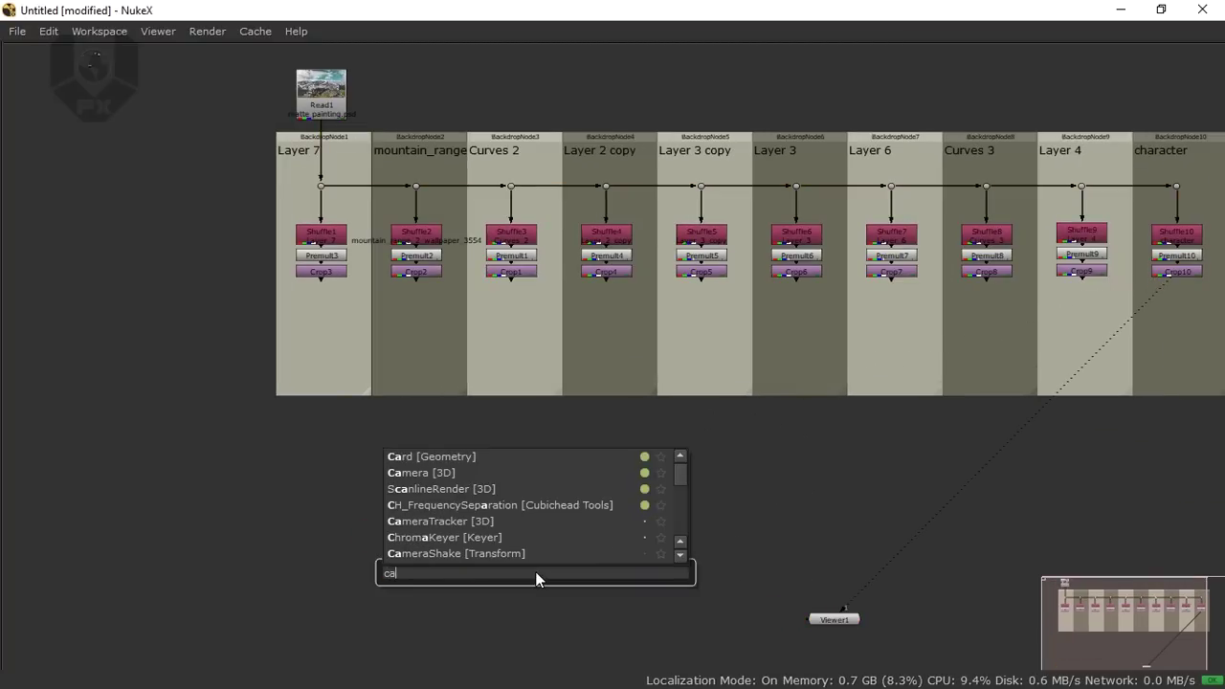
{"action": "left_click", "coordinate": [452, 473]}
{"action": "key", "text": "Tab"}
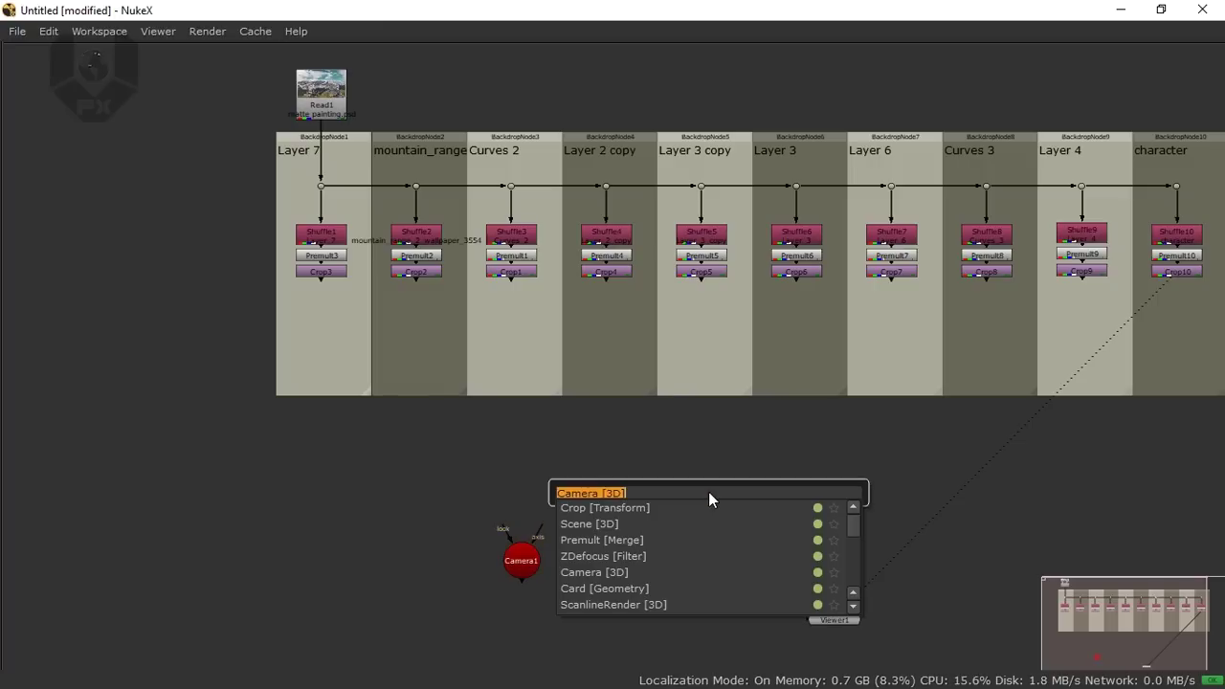
{"action": "type", "text": "scan"}
{"action": "left_click", "coordinate": [664, 508]}
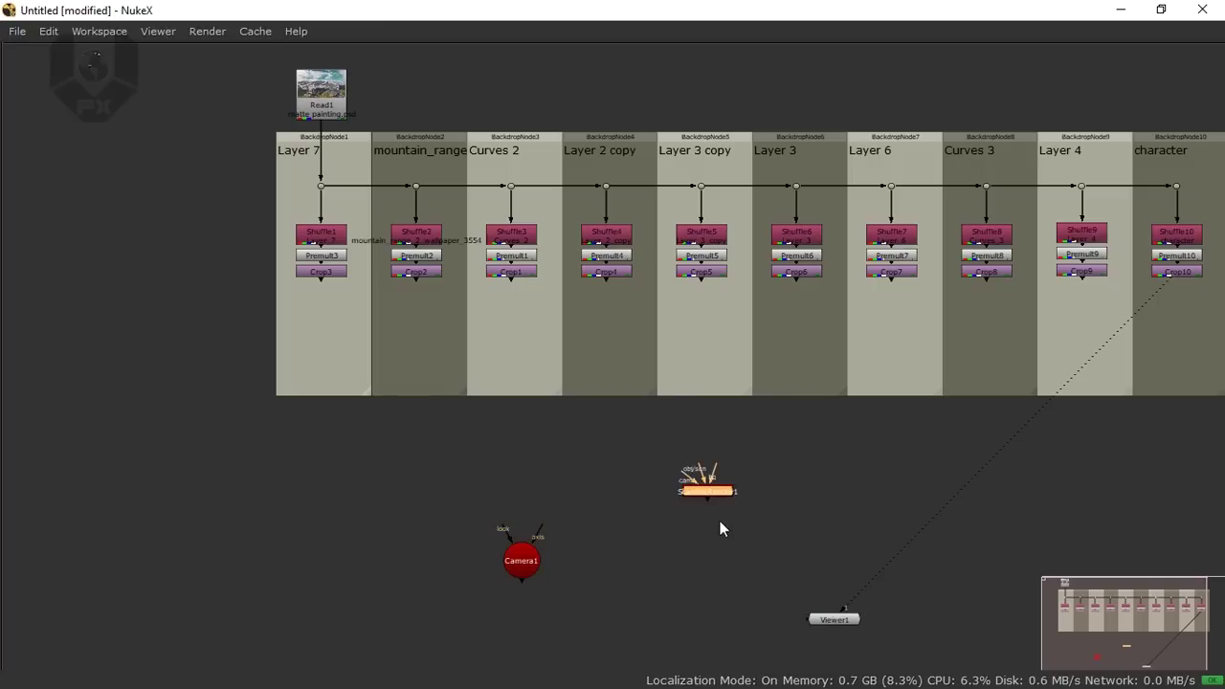
Add a CameraTracker node in the empty area between the backdrops and the camera
{"action": "key", "text": "Tab"}
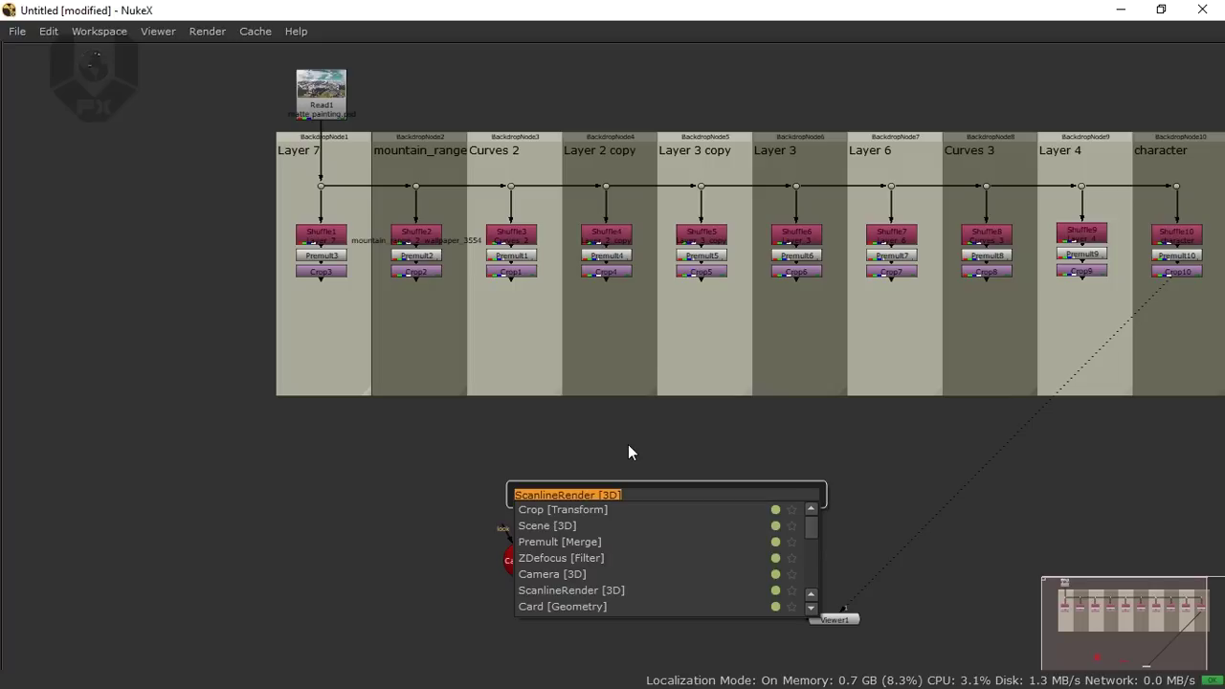
{"action": "type", "text": "ca"}
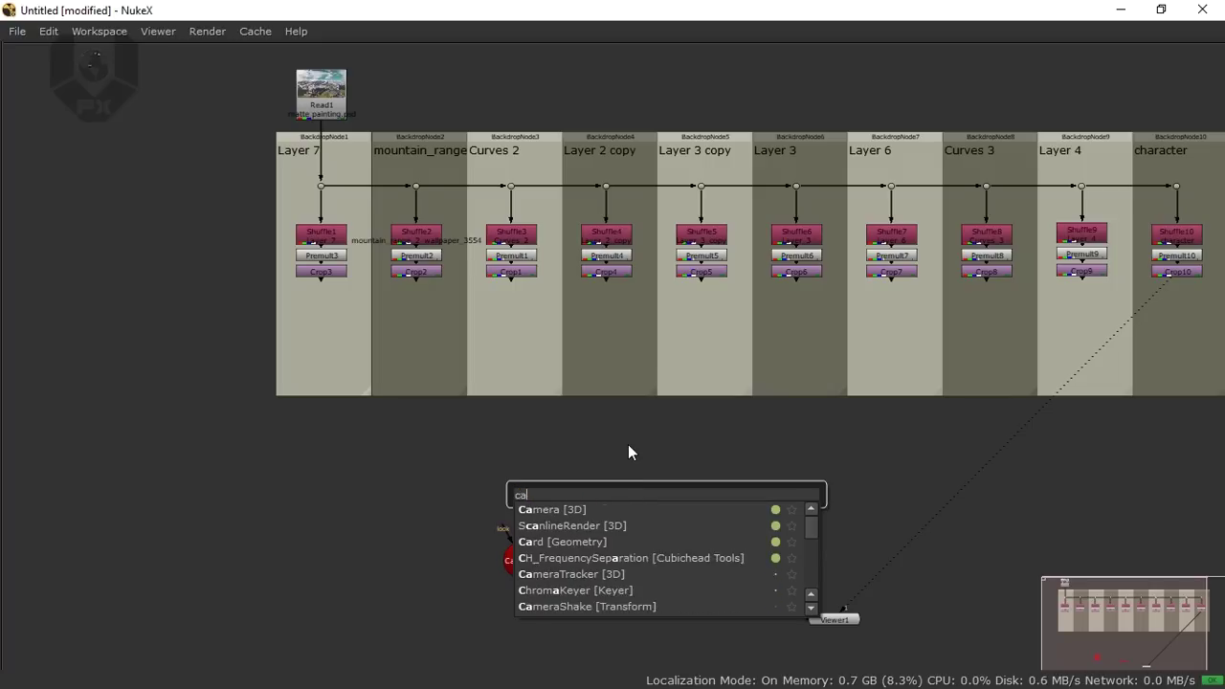
{"action": "type", "text": "mr"}
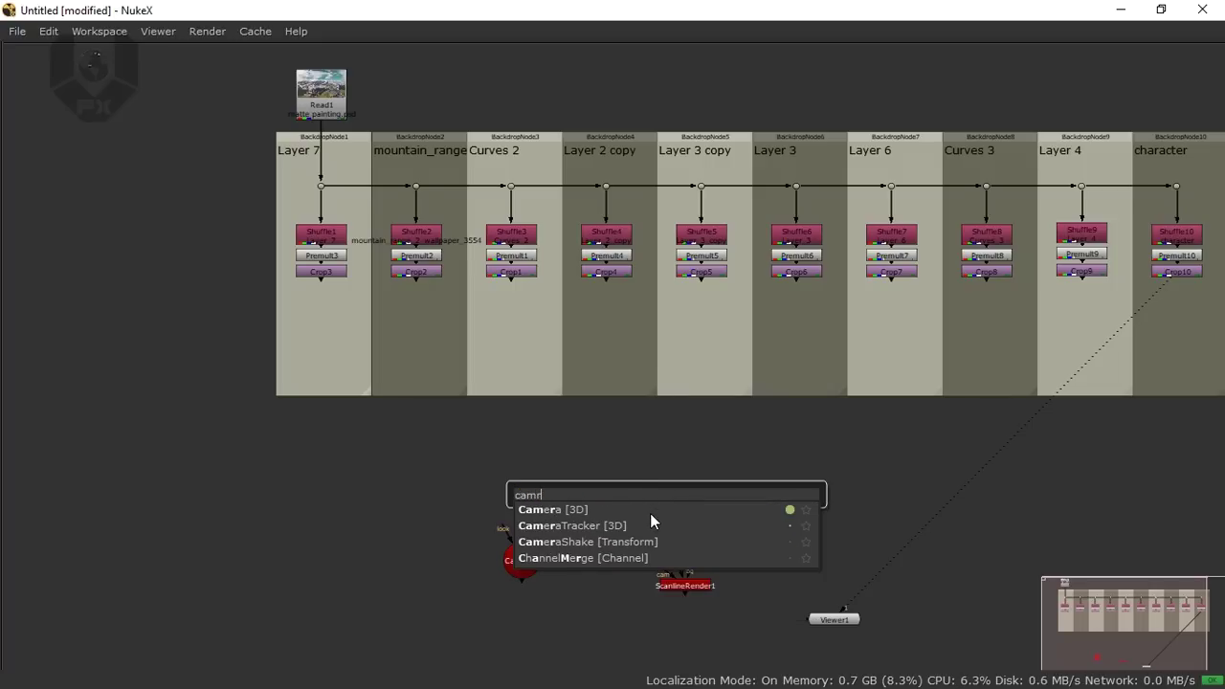
{"action": "key", "text": "Escape"}
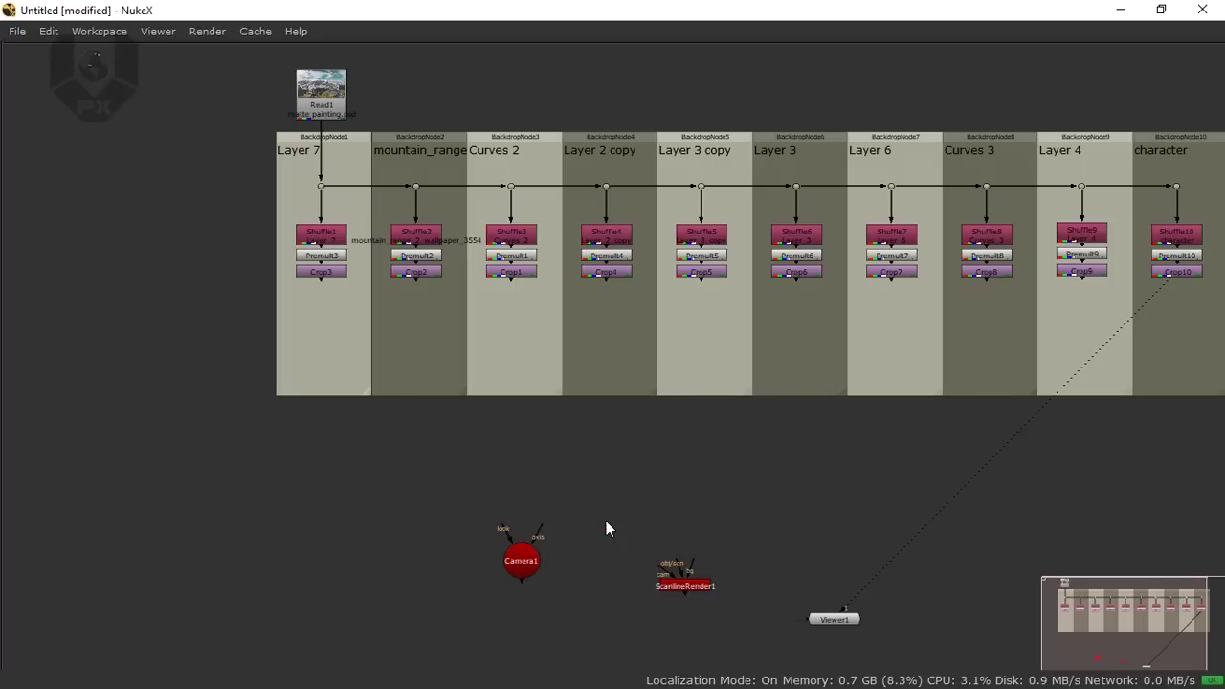
{"action": "scroll", "coordinate": [622, 522], "scroll_direction": "up", "scroll_amount": 2}
{"action": "key", "text": "space"}
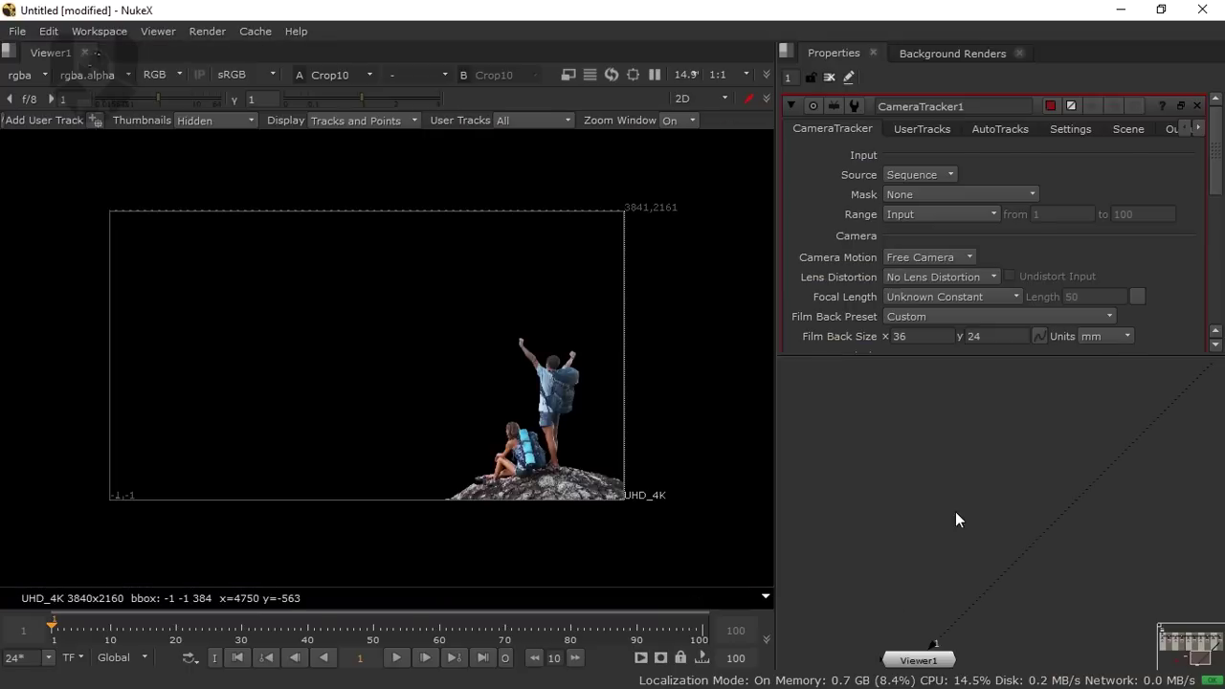
Connect Camera1 to the cam input of ScanlineRender1 and show the render node in the 3D view
{"action": "scroll", "coordinate": [955, 511], "scroll_direction": "down", "scroll_amount": 4}
{"action": "left_click_drag", "start_coordinate": [832, 524], "coordinate": [1033, 506]}
{"action": "scroll", "coordinate": [1058, 478], "scroll_direction": "up", "scroll_amount": 3}
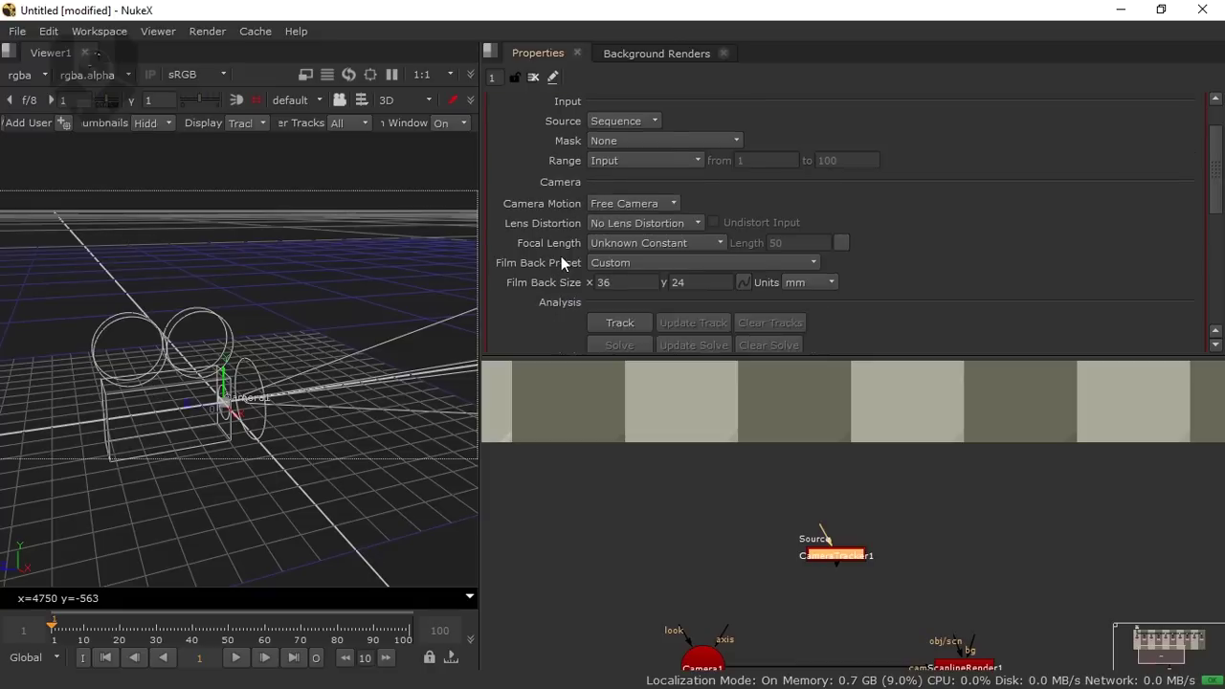
Examine the film back size fields and the film back presets in the CameraTracker properties
{"action": "scroll", "coordinate": [560, 256], "scroll_direction": "down", "scroll_amount": 3}
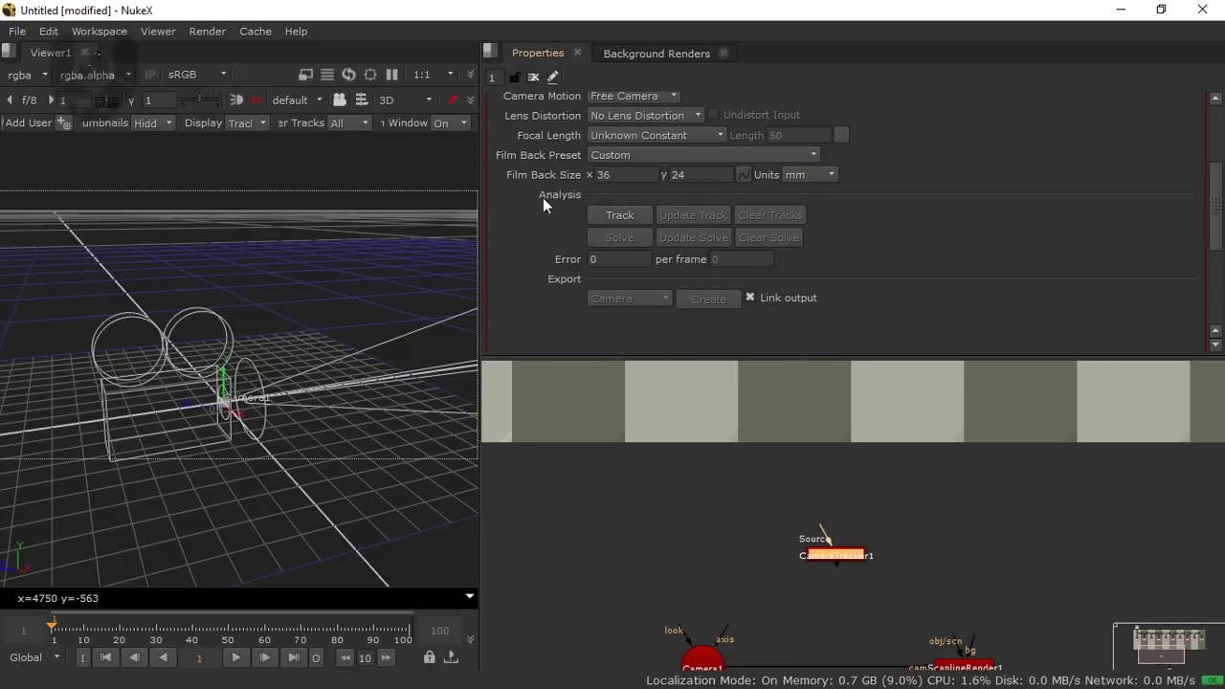
{"action": "left_click", "coordinate": [606, 174]}
{"action": "key", "text": "Tab"}
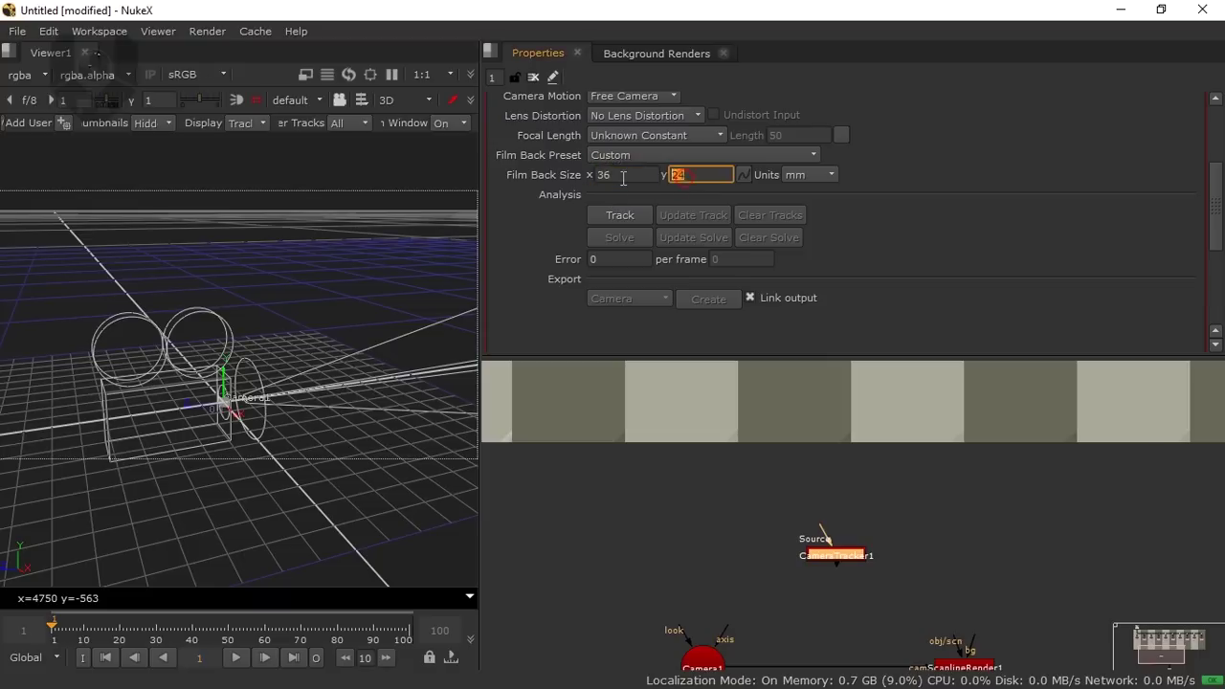
{"action": "left_click", "coordinate": [650, 155]}
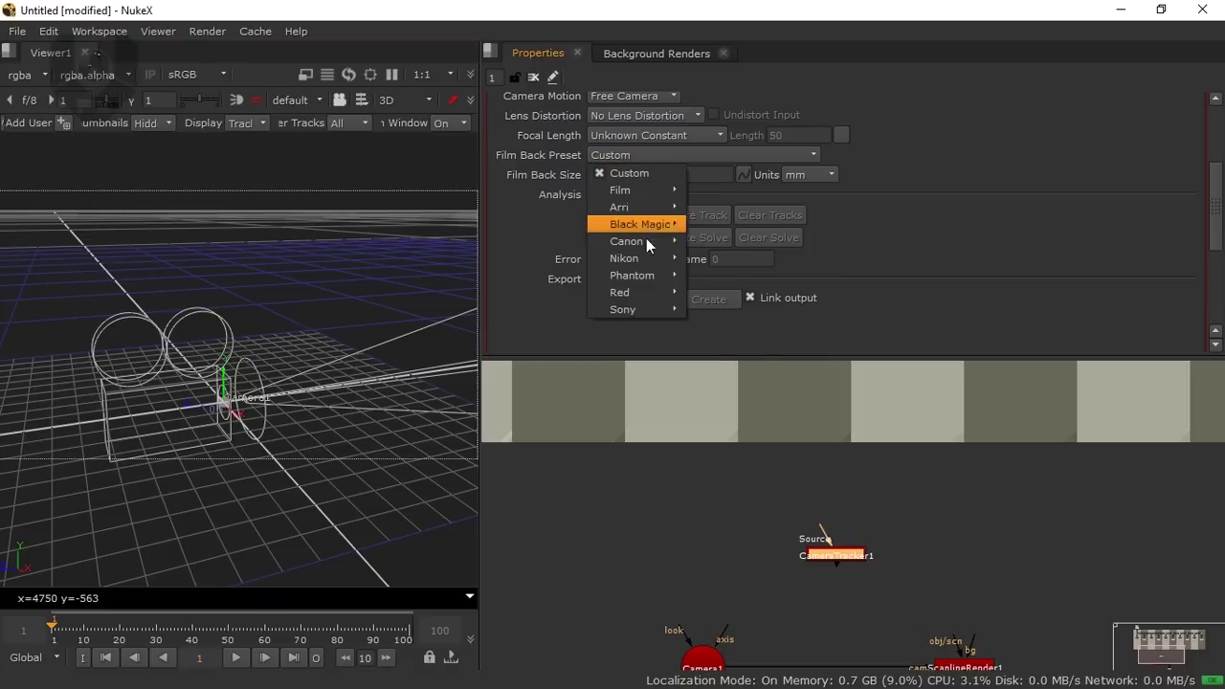
{"action": "mouse_move", "coordinate": [684, 253]}
{"action": "left_click", "coordinate": [559, 210]}
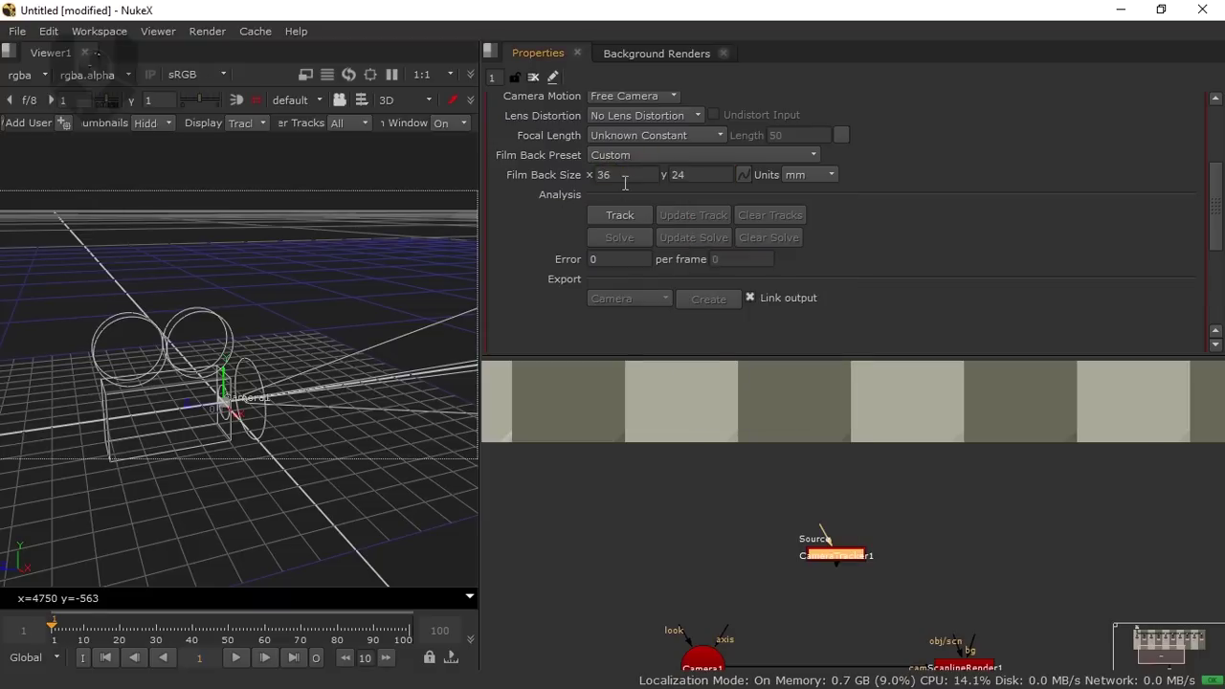
{"action": "left_click_drag", "start_coordinate": [626, 181], "coordinate": [584, 180]}
{"action": "left_click_drag", "start_coordinate": [691, 179], "coordinate": [636, 180]}
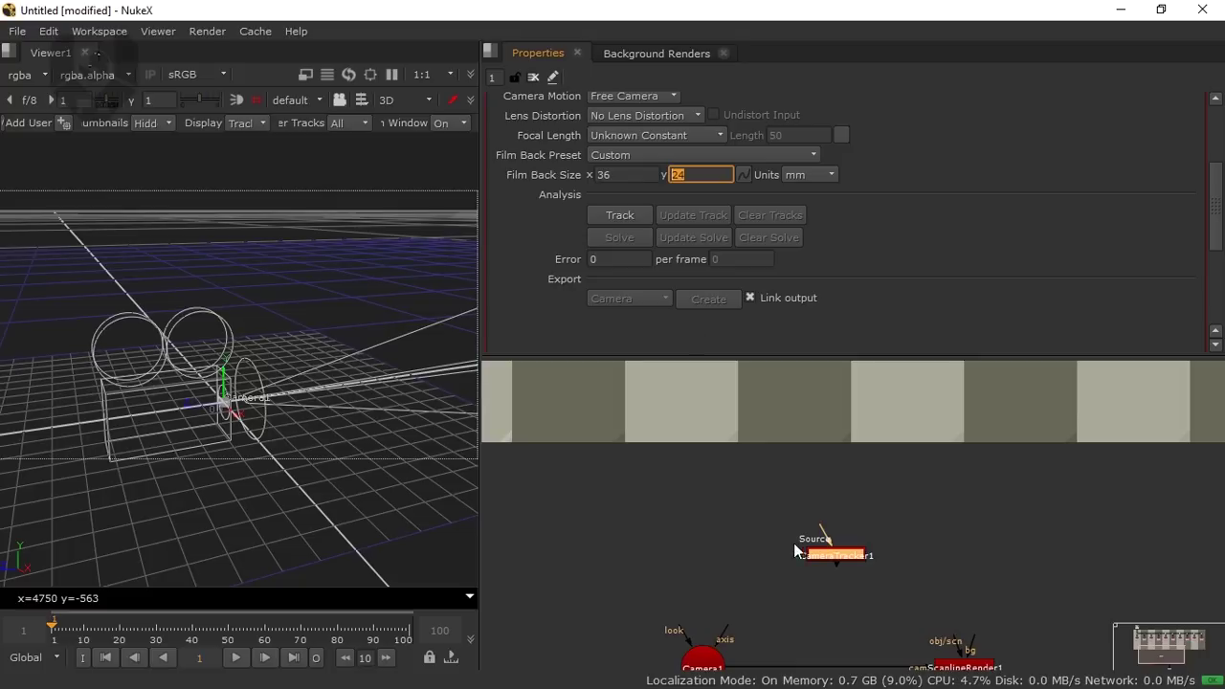
Set Camera1's horizontal aperture to 36 and its vertical aperture to 24, keeping the perspective projection
{"action": "left_click_drag", "start_coordinate": [702, 571], "coordinate": [798, 538]}
{"action": "scroll", "coordinate": [802, 539], "scroll_direction": "down", "scroll_amount": 2}
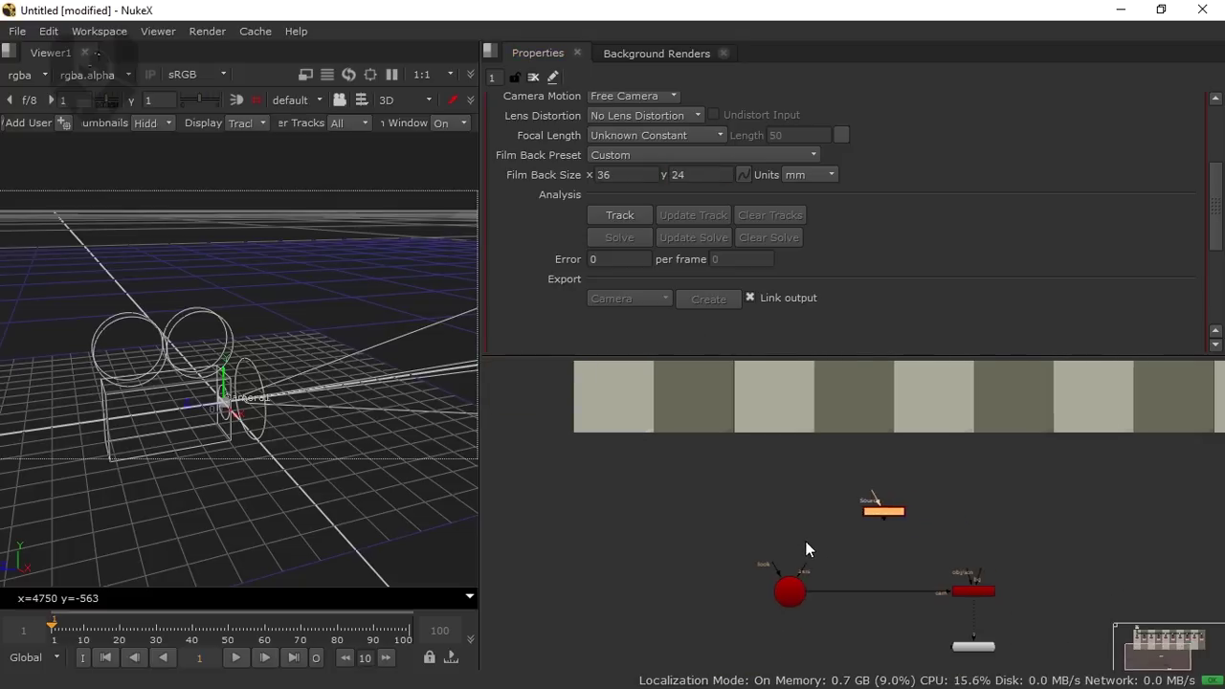
{"action": "scroll", "coordinate": [808, 517], "scroll_direction": "up", "scroll_amount": 2}
{"action": "left_click", "coordinate": [811, 490]}
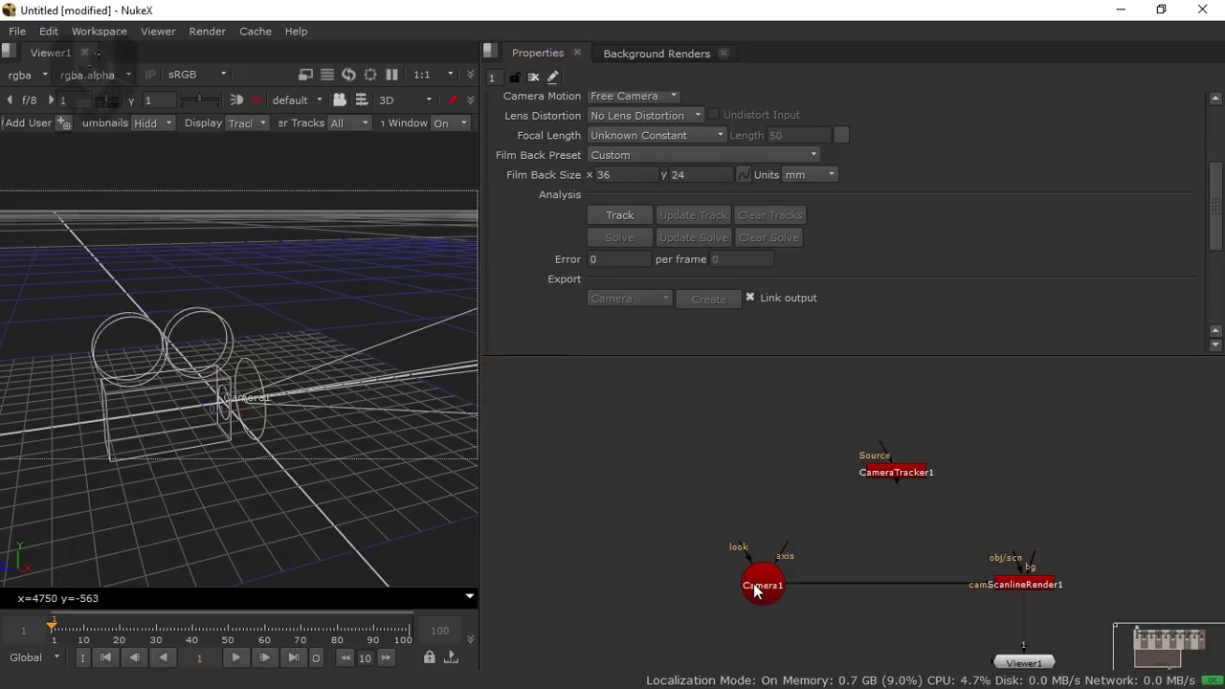
{"action": "double_click", "coordinate": [756, 590]}
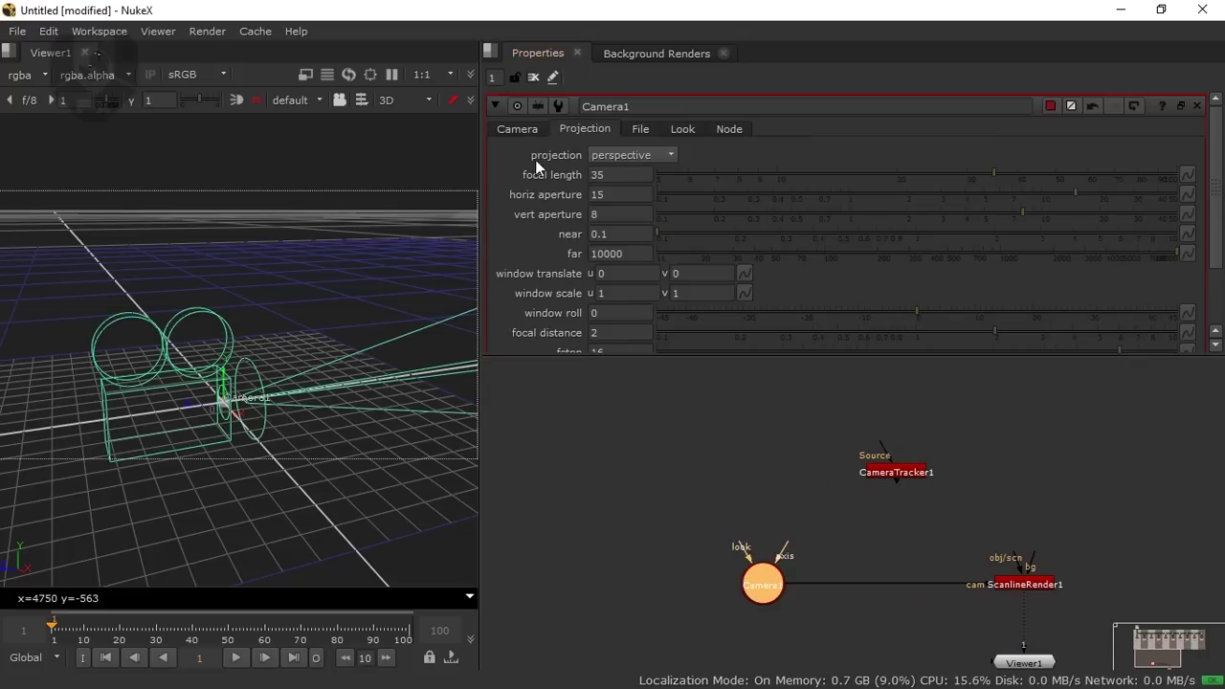
{"action": "left_click", "coordinate": [622, 174]}
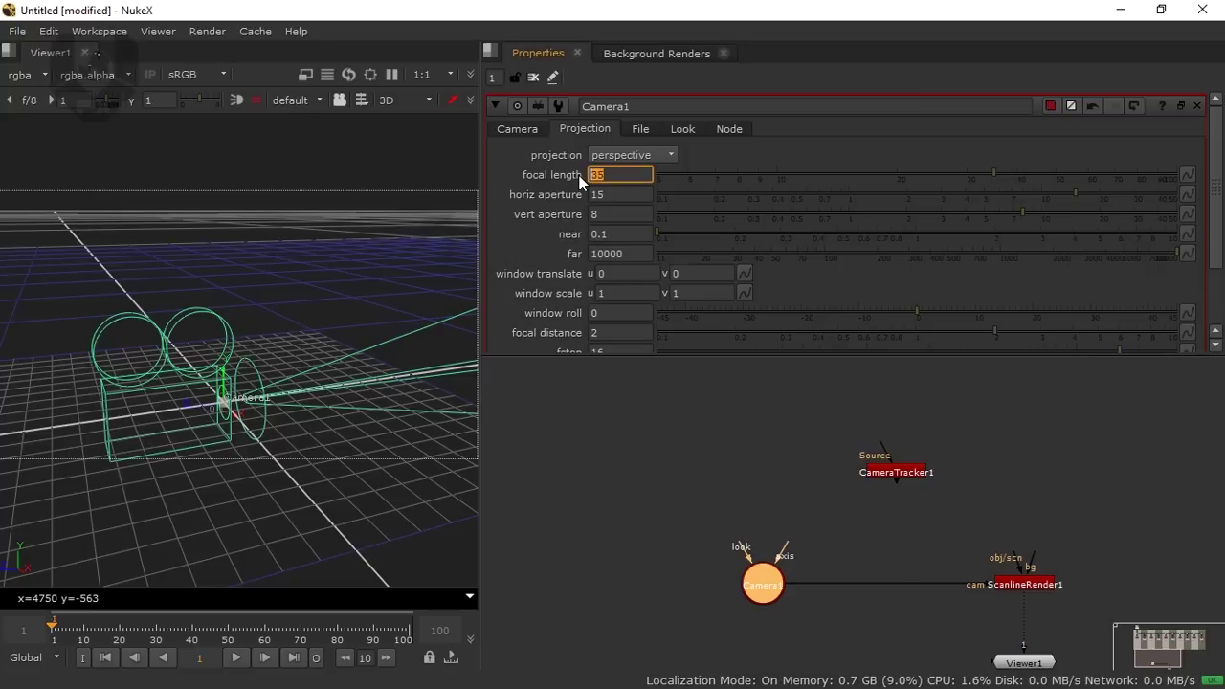
{"action": "left_click", "coordinate": [619, 196]}
{"action": "left_click", "coordinate": [611, 214]}
{"action": "type", "text": "24"}
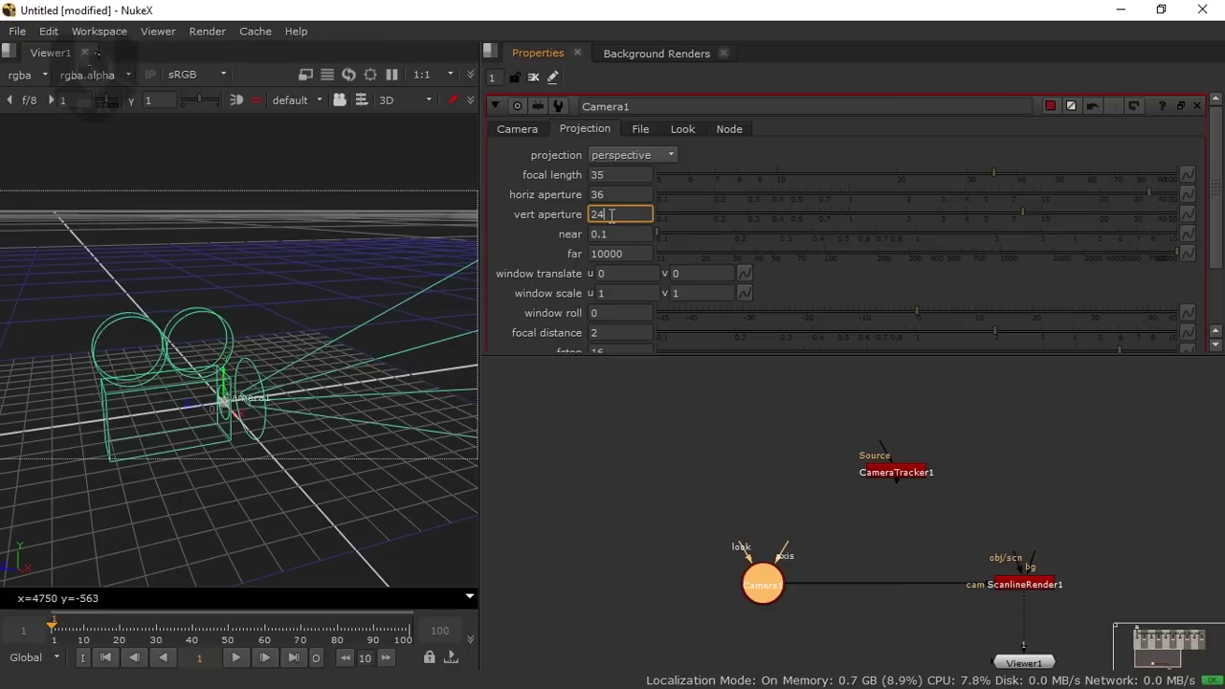
{"action": "key", "text": "Return"}
Widen the viewer pane and frame Camera1 closely in the 3D view to inspect its frustum
{"action": "scroll", "coordinate": [285, 441], "scroll_direction": "up", "scroll_amount": 5}
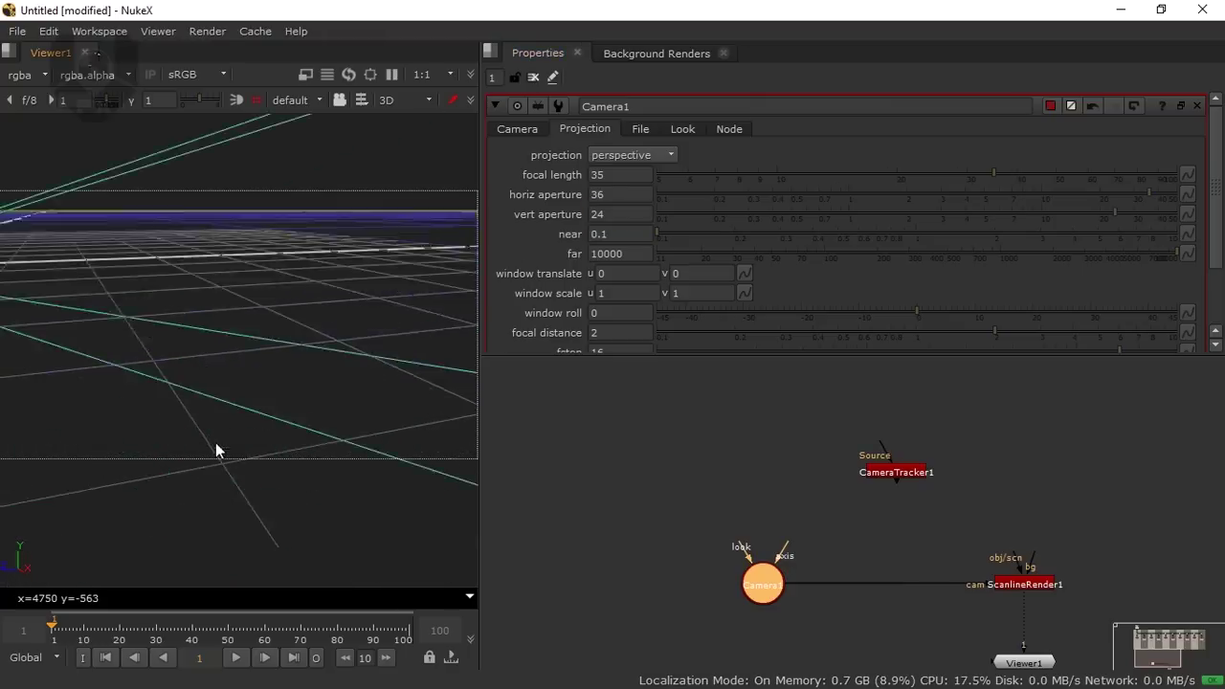
{"action": "scroll", "coordinate": [287, 444], "scroll_direction": "down", "scroll_amount": 3}
{"action": "left_click_drag", "start_coordinate": [287, 443], "coordinate": [280, 439]}
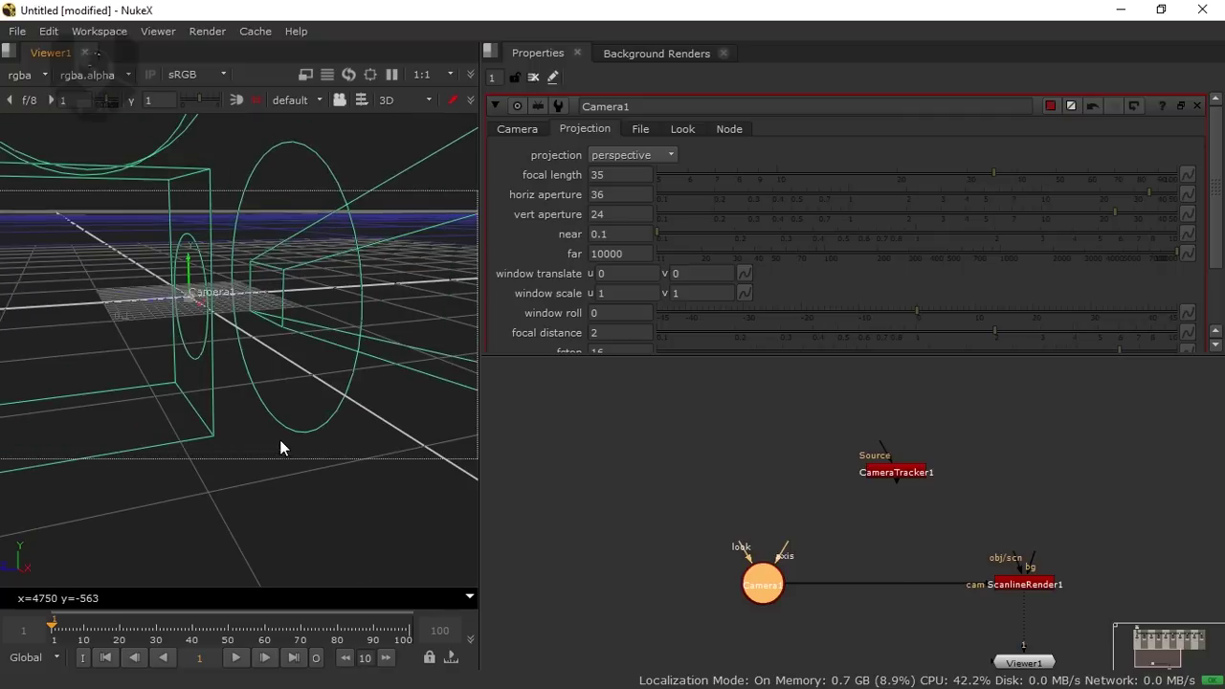
{"action": "left_click", "coordinate": [479, 395]}
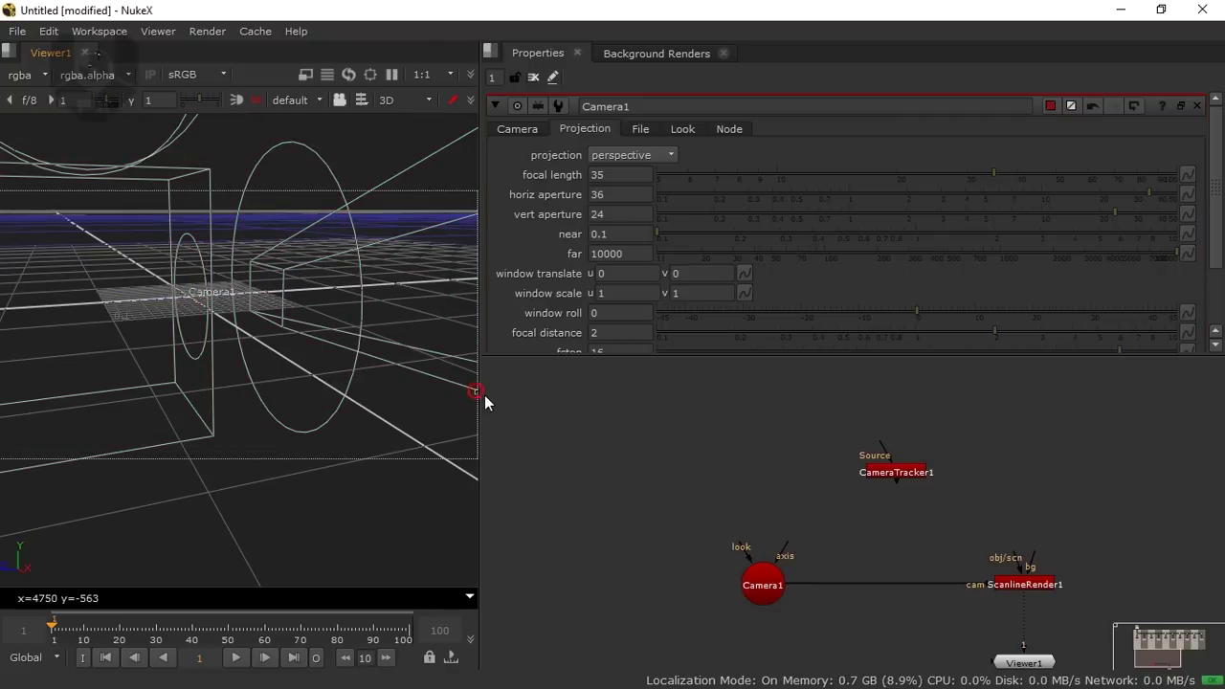
{"action": "left_click_drag", "start_coordinate": [481, 396], "coordinate": [627, 381]}
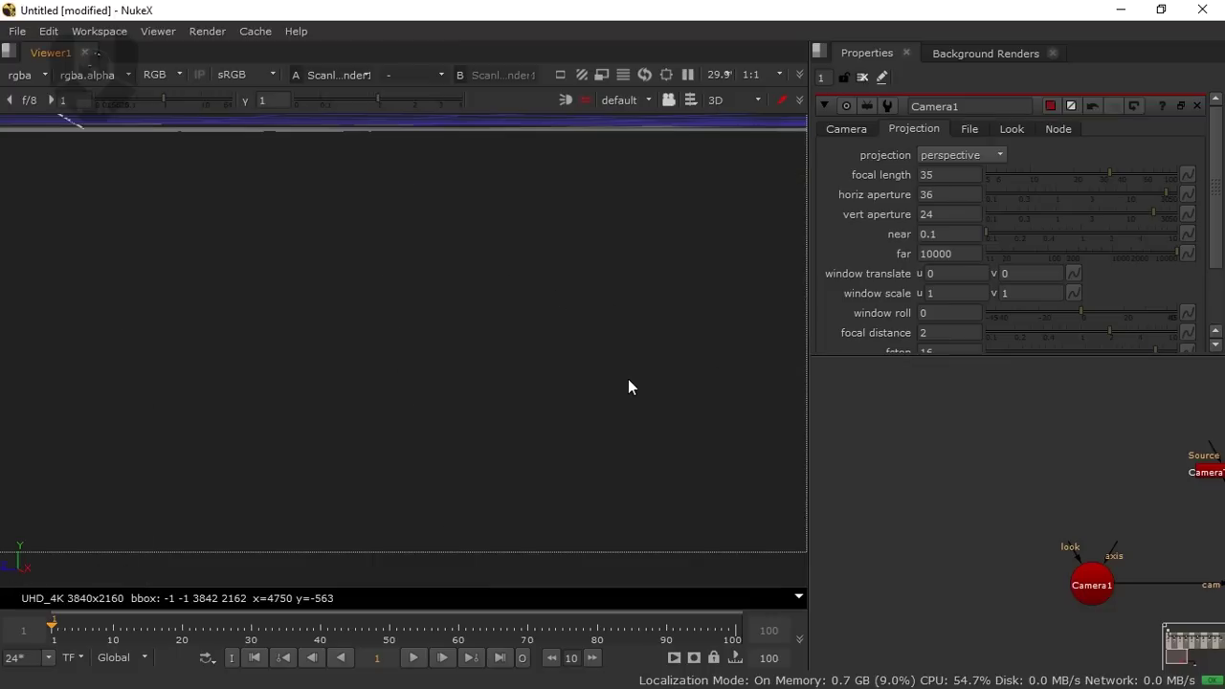
{"action": "left_click_drag", "start_coordinate": [692, 465], "coordinate": [898, 275]}
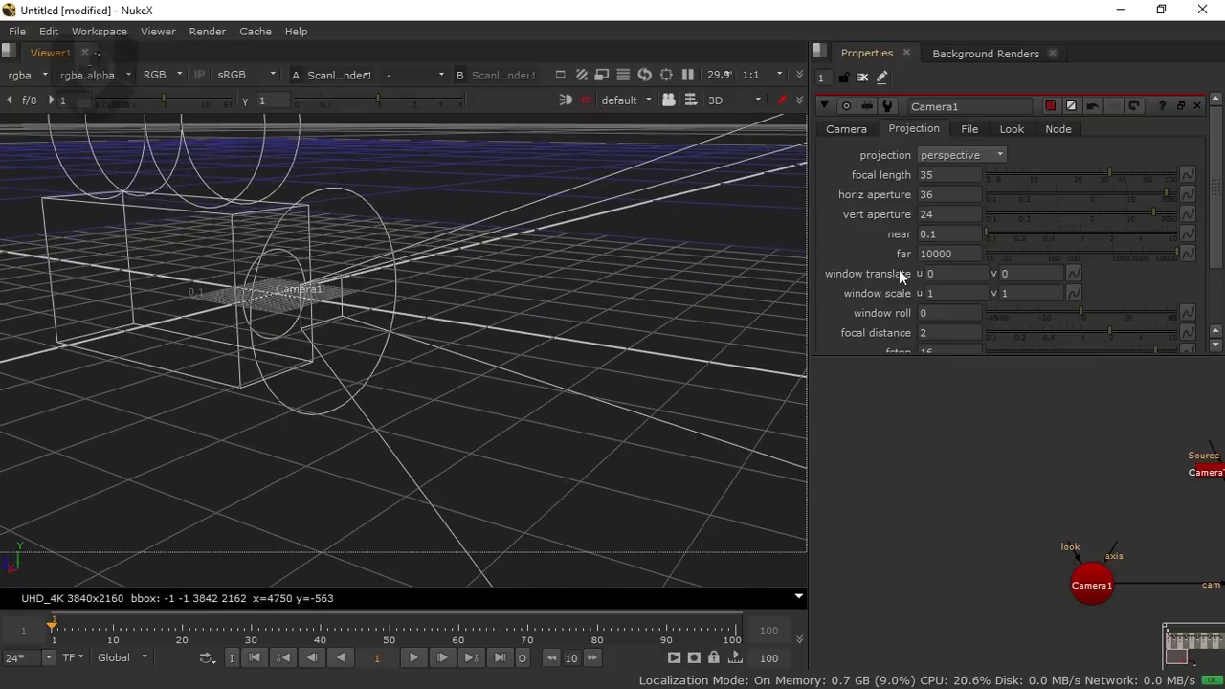
Try a horizontal aperture of 30 on Camera1, return it to 36, and inspect the frustum
{"action": "double_click", "coordinate": [941, 195]}
{"action": "type", "text": "30"}
{"action": "key", "text": "Return"}
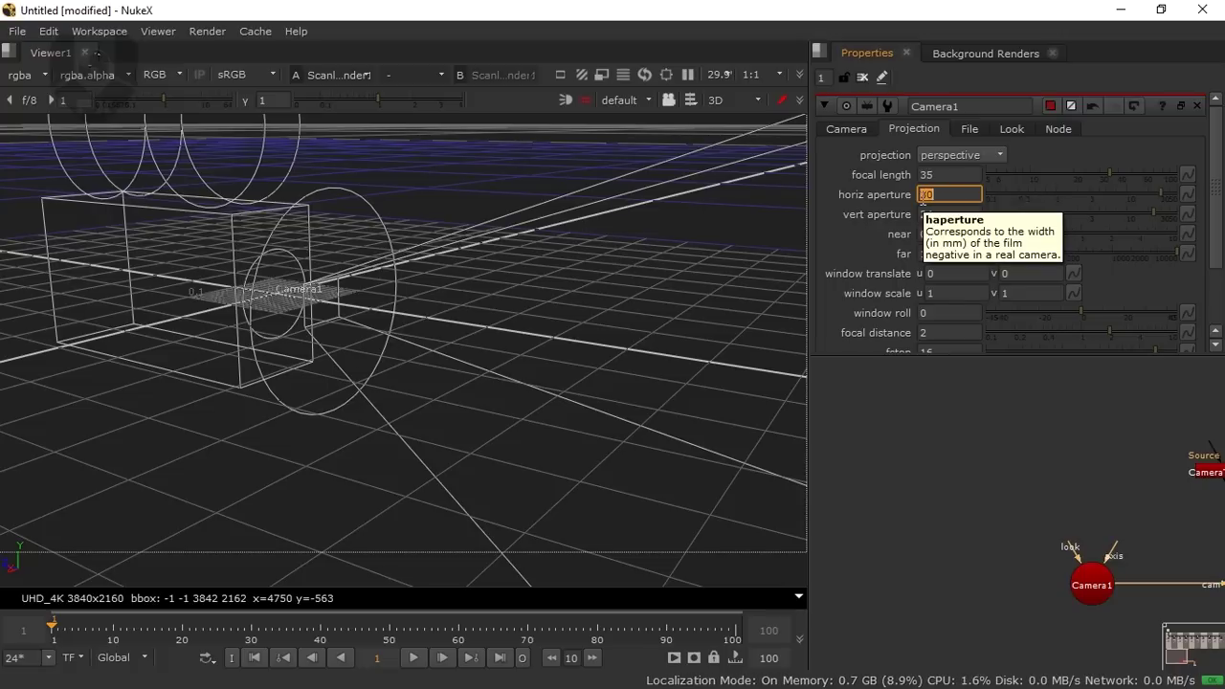
{"action": "type", "text": "36"}
{"action": "scroll", "coordinate": [303, 365], "scroll_direction": "up", "scroll_amount": 5}
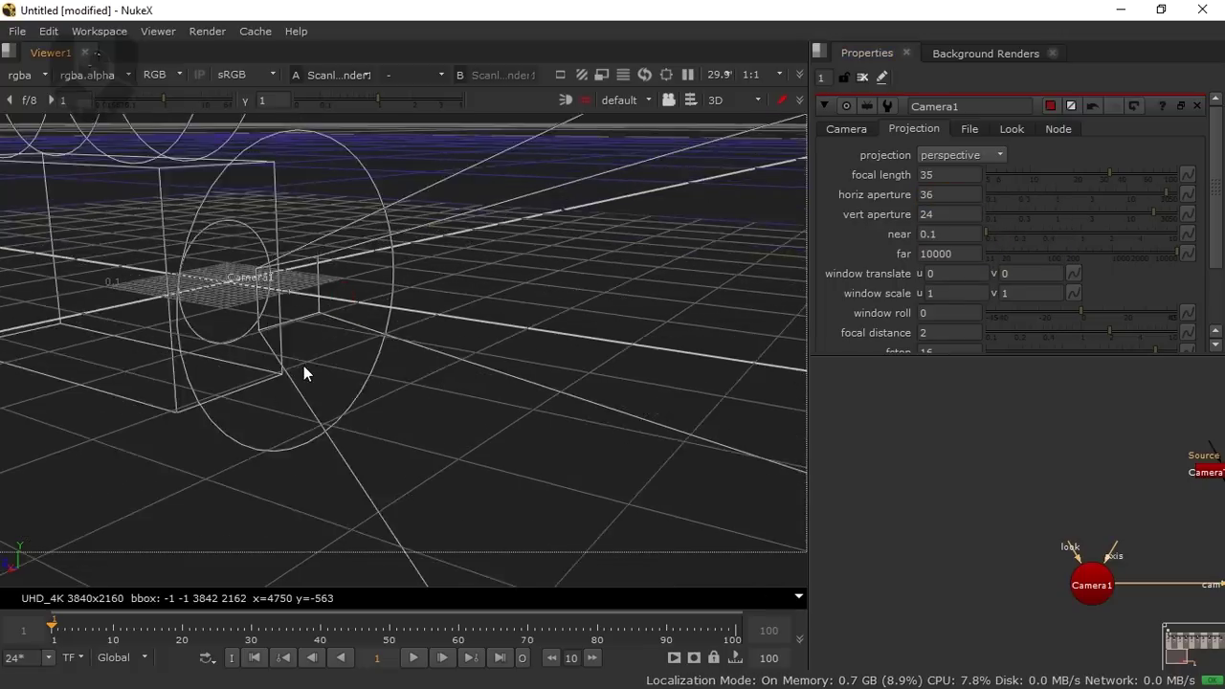
{"action": "scroll", "coordinate": [305, 348], "scroll_direction": "down", "scroll_amount": 5}
{"action": "left_click_drag", "start_coordinate": [187, 387], "coordinate": [334, 383]}
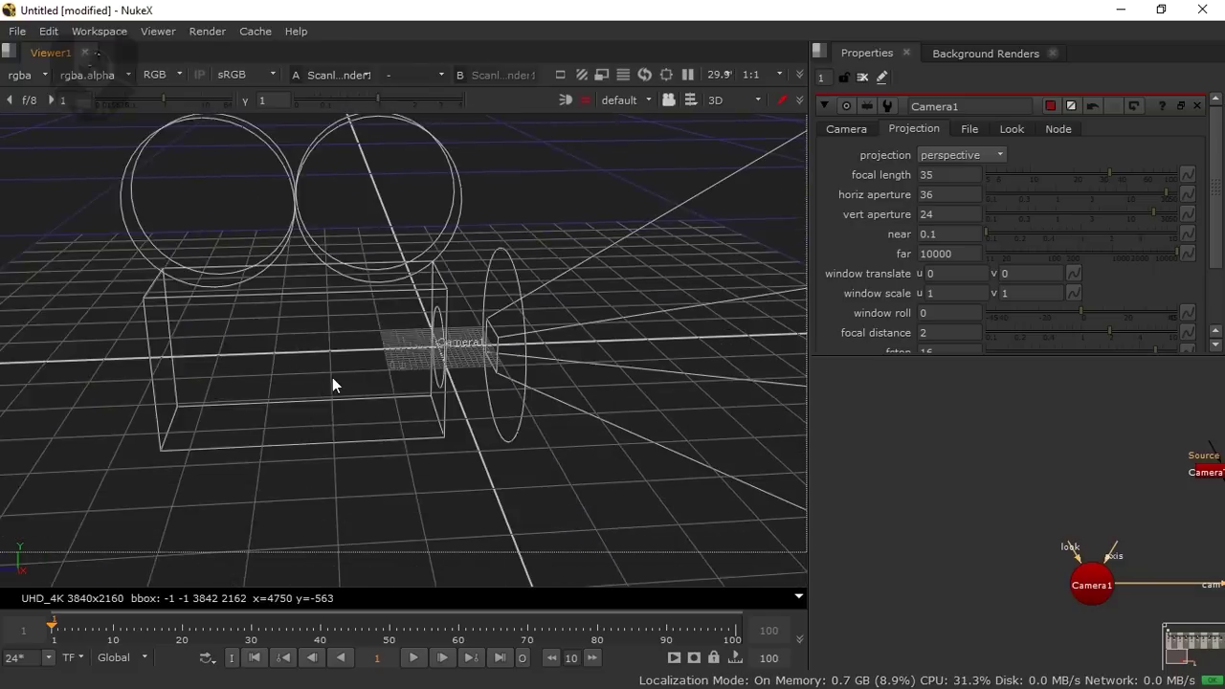
Delete the CameraTracker node and add a Card geometry node in its place above the camera
{"action": "scroll", "coordinate": [445, 402], "scroll_direction": "down", "scroll_amount": 3}
{"action": "left_click_drag", "start_coordinate": [1103, 579], "coordinate": [912, 581]}
{"action": "scroll", "coordinate": [948, 546], "scroll_direction": "down", "scroll_amount": 2}
{"action": "left_click", "coordinate": [1038, 486]}
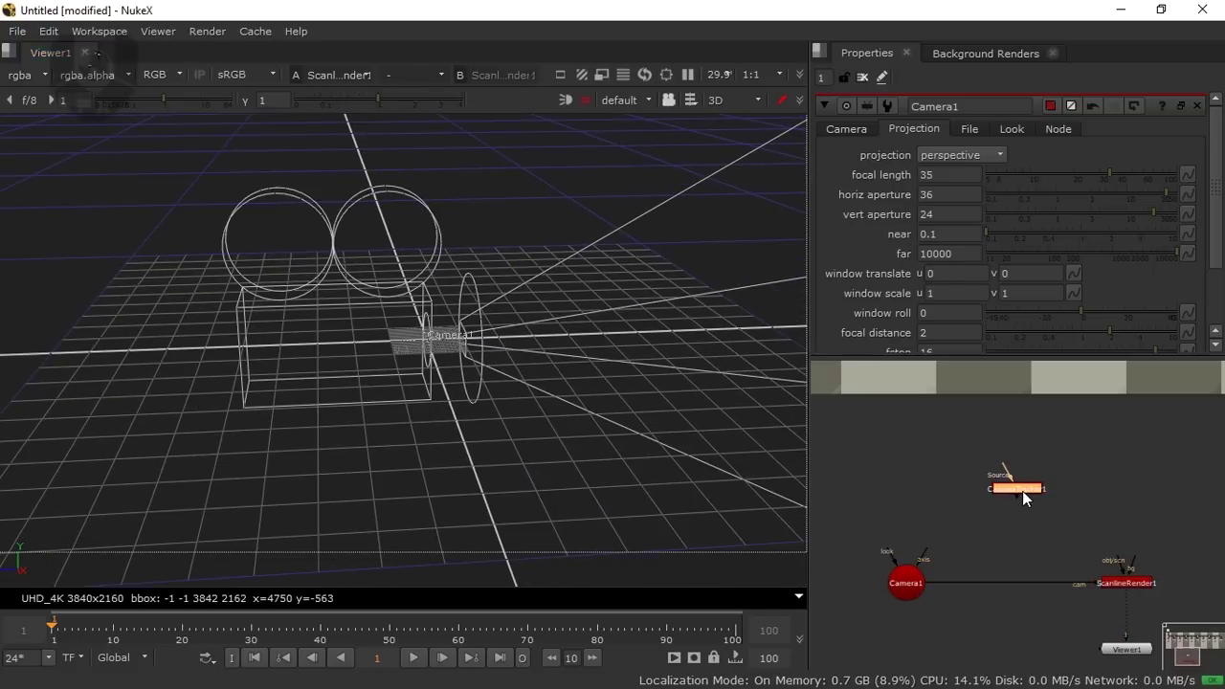
{"action": "key", "text": "Delete"}
{"action": "key", "text": "Tab"}
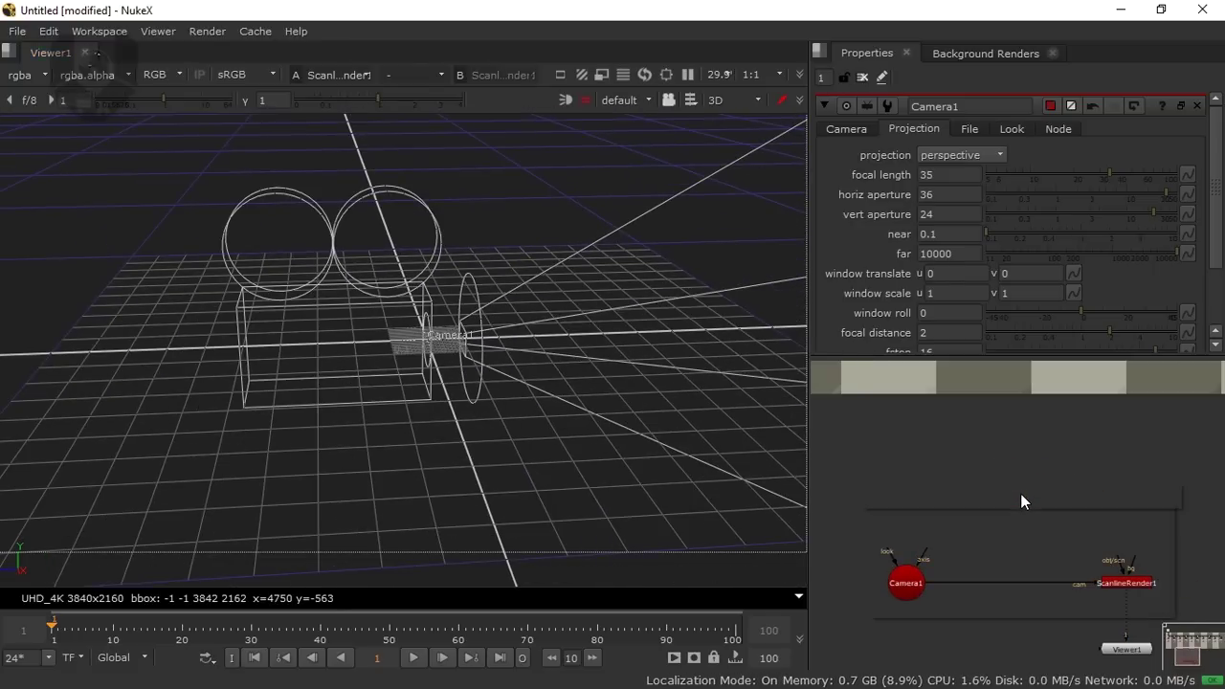
{"action": "type", "text": "card"}
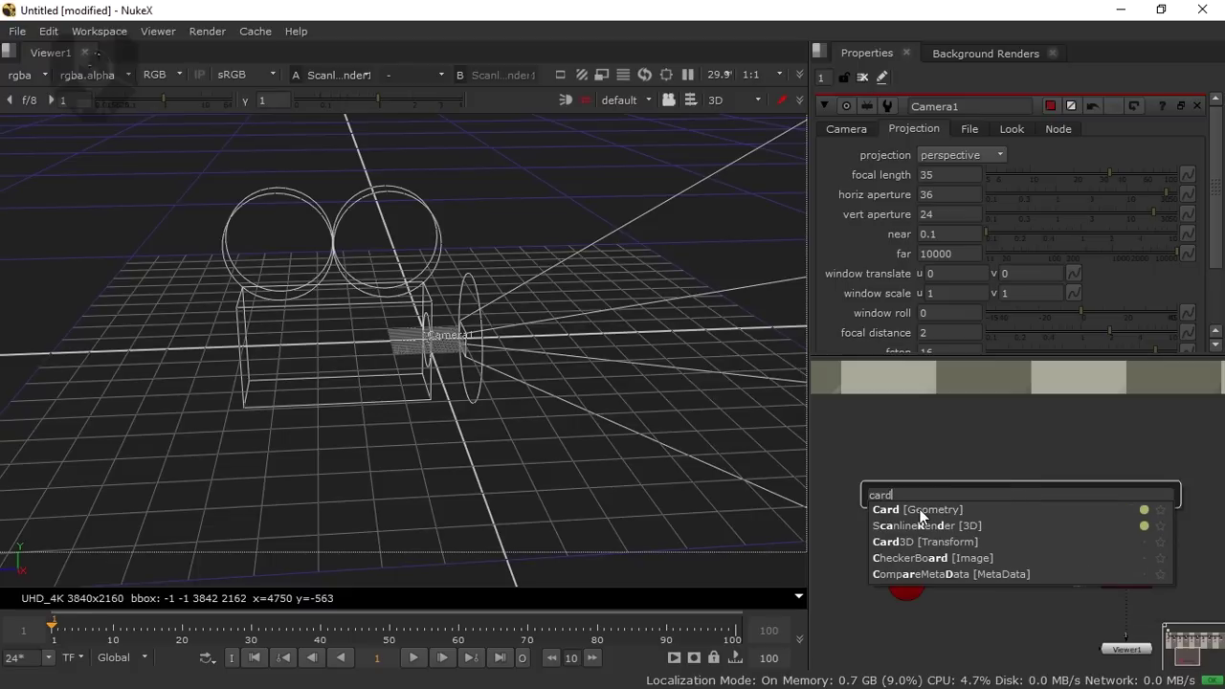
{"action": "key", "text": "Return"}
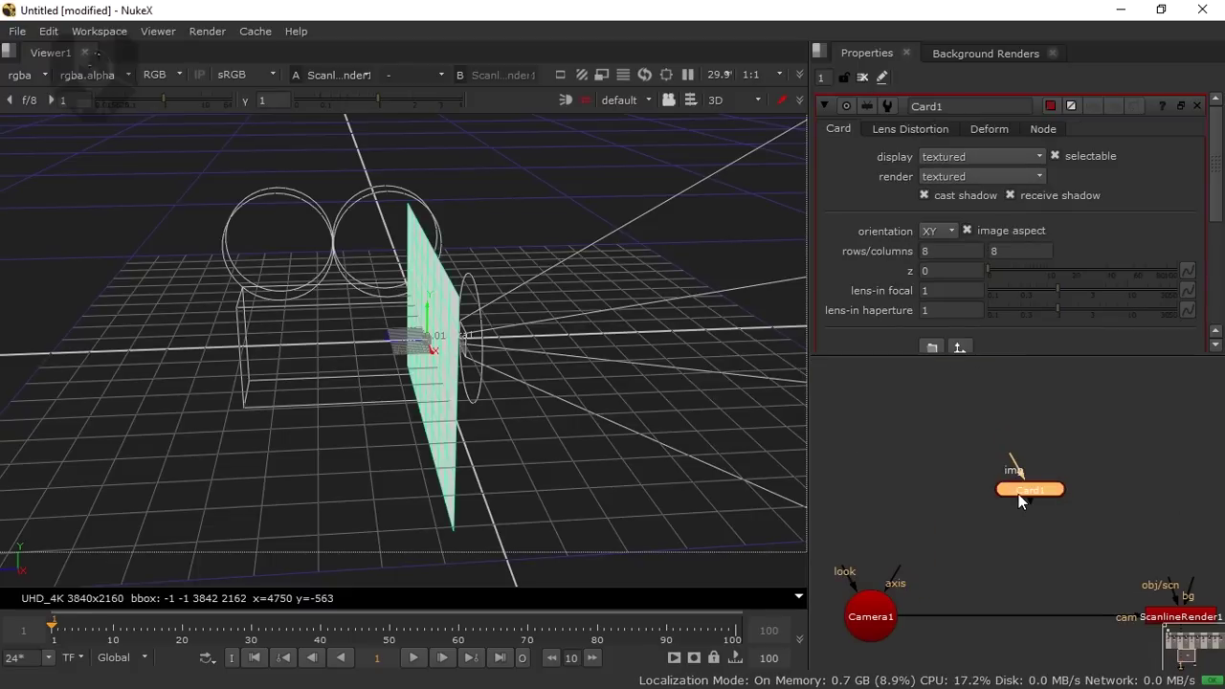
Compare Card1's lens-in focal and lens-in haperture settings with Camera1's focal length and horizontal aperture
{"action": "scroll", "coordinate": [876, 268], "scroll_direction": "down", "scroll_amount": 1}
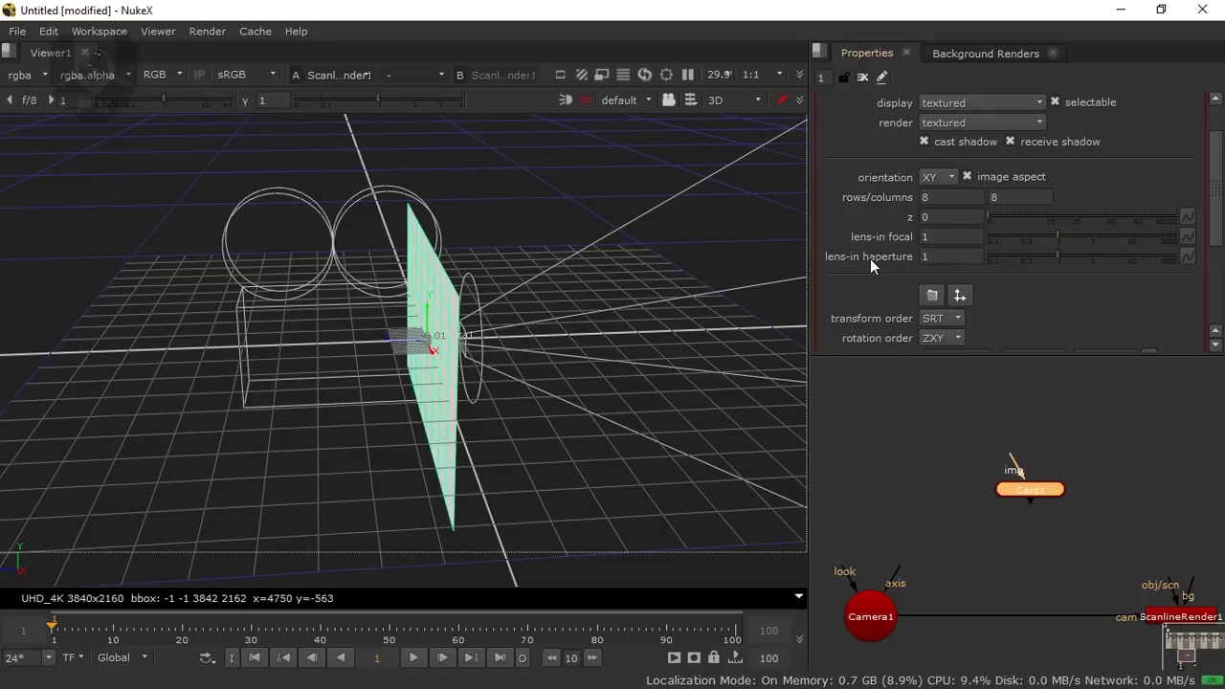
{"action": "left_click", "coordinate": [975, 538]}
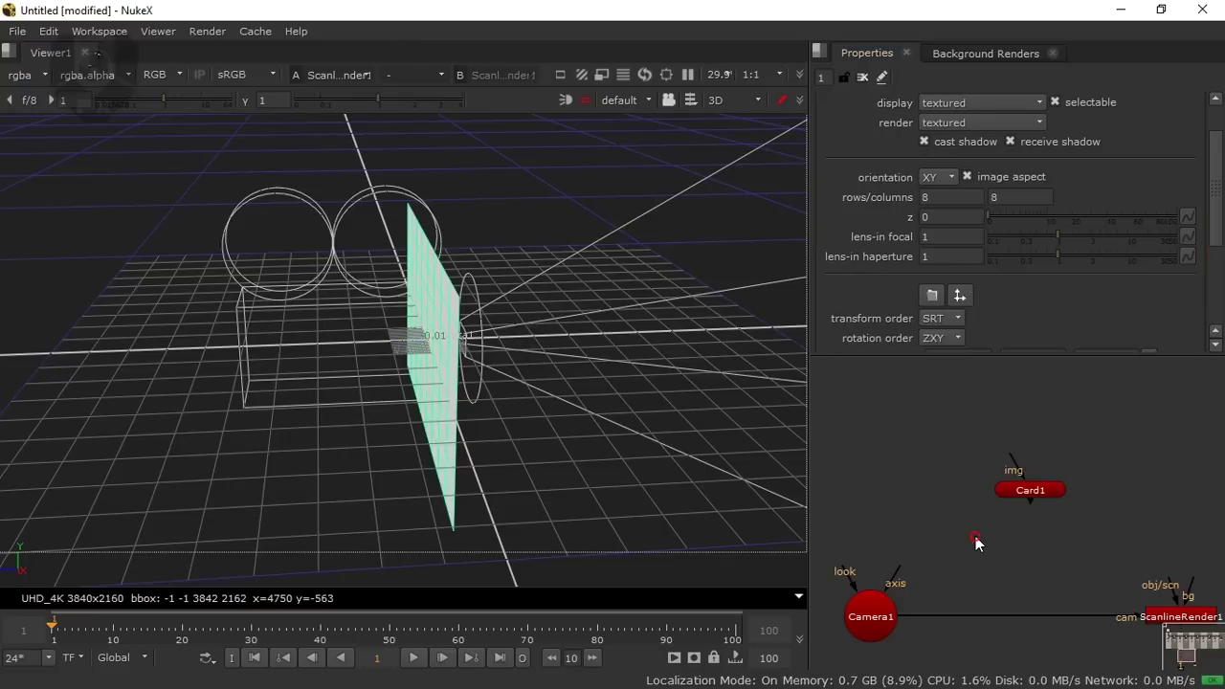
{"action": "double_click", "coordinate": [870, 614]}
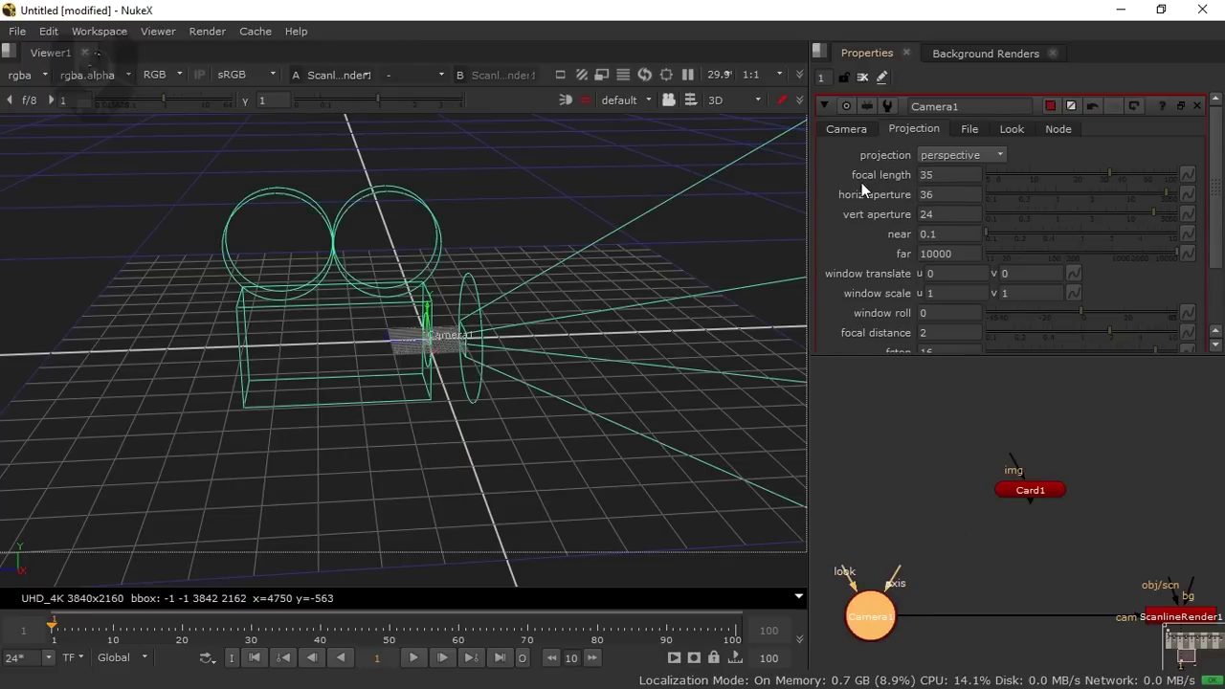
{"action": "double_click", "coordinate": [937, 175]}
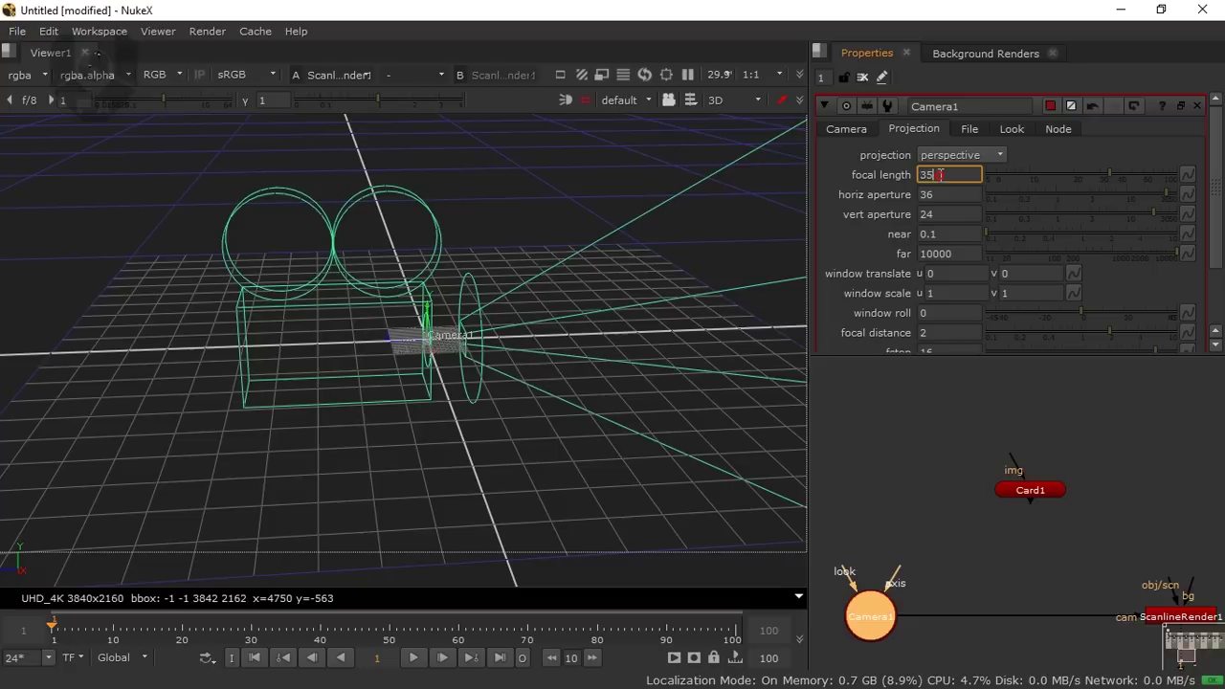
{"action": "left_click", "coordinate": [865, 197]}
{"action": "double_click", "coordinate": [941, 196]}
{"action": "left_click", "coordinate": [950, 558]}
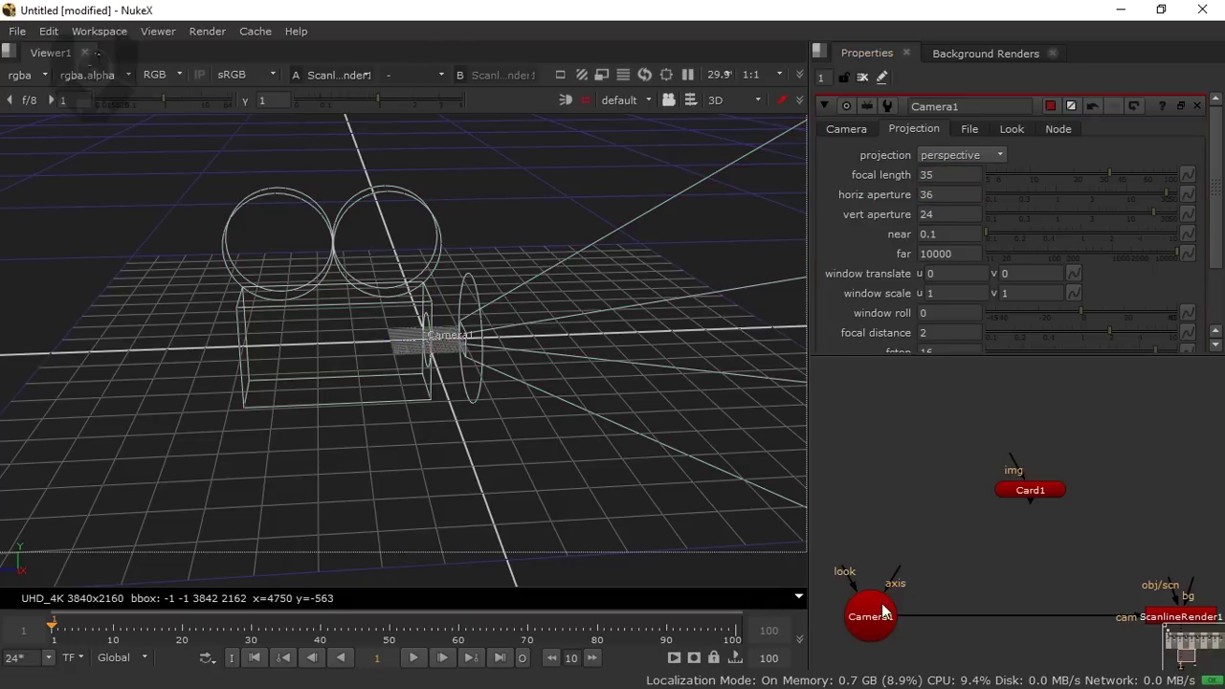
{"action": "left_click", "coordinate": [871, 615]}
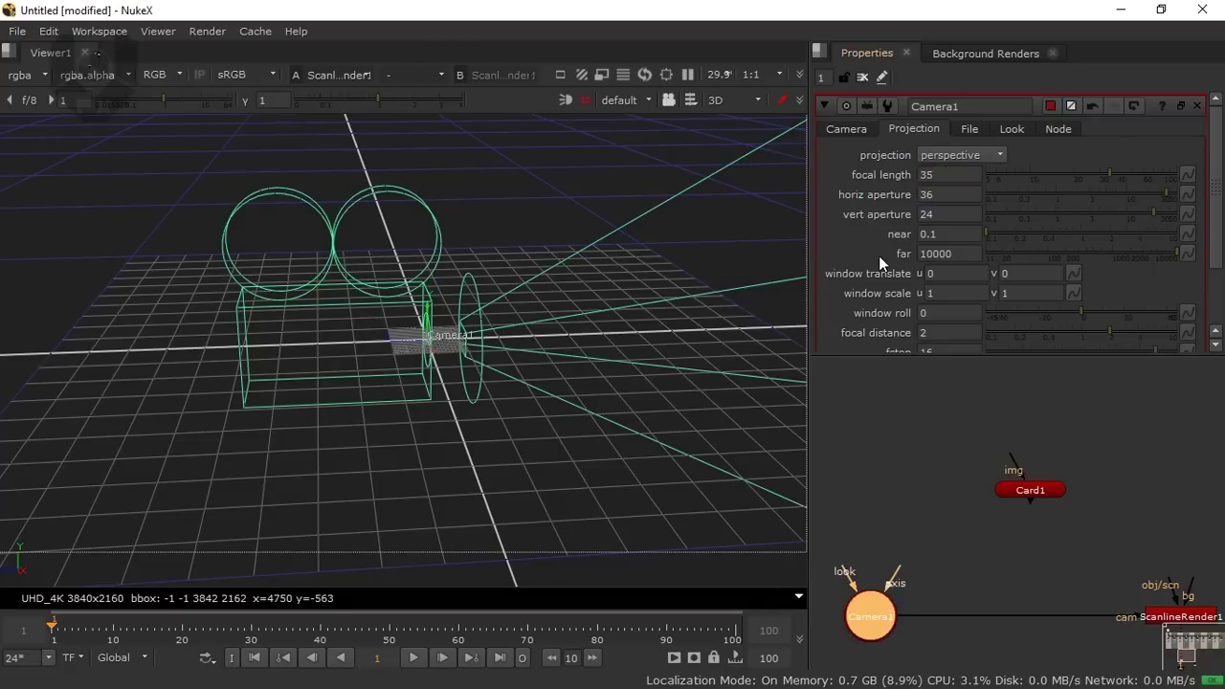
{"action": "scroll", "coordinate": [878, 255], "scroll_direction": "down", "scroll_amount": 3}
{"action": "double_click", "coordinate": [1031, 491]}
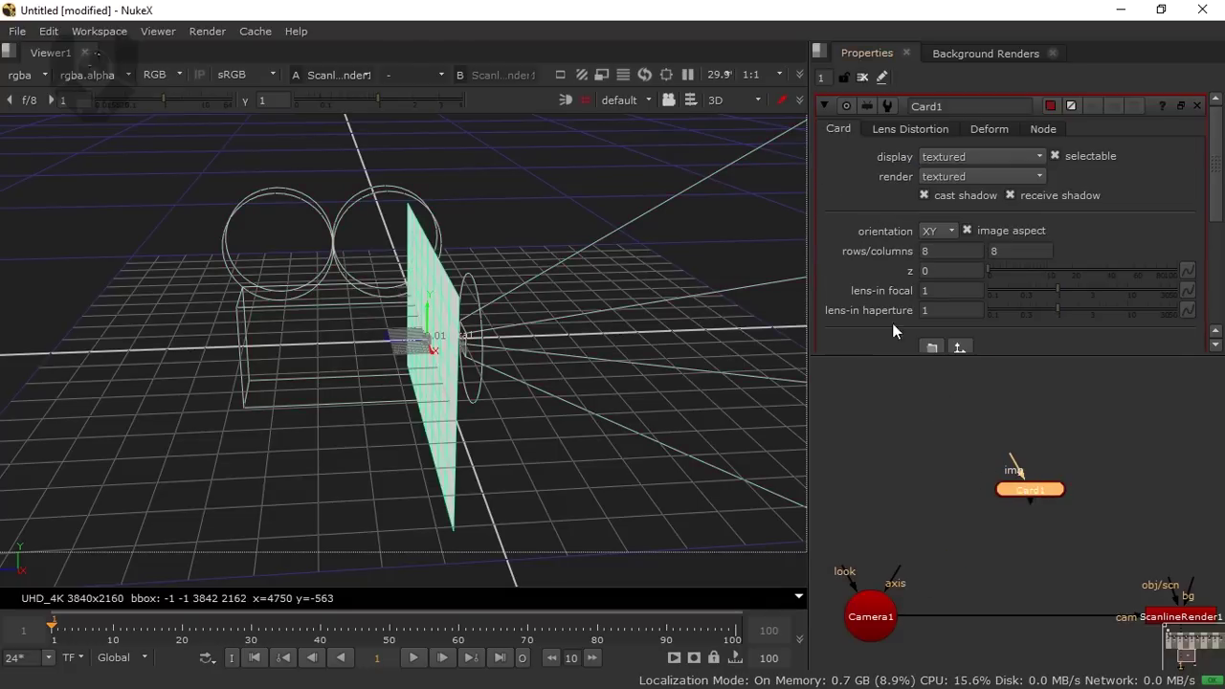
Set Card1's lens-in focal to 35 and lens-in haperture to 36 to match Camera1
{"action": "scroll", "coordinate": [885, 282], "scroll_direction": "down", "scroll_amount": 3}
{"action": "double_click", "coordinate": [945, 238]}
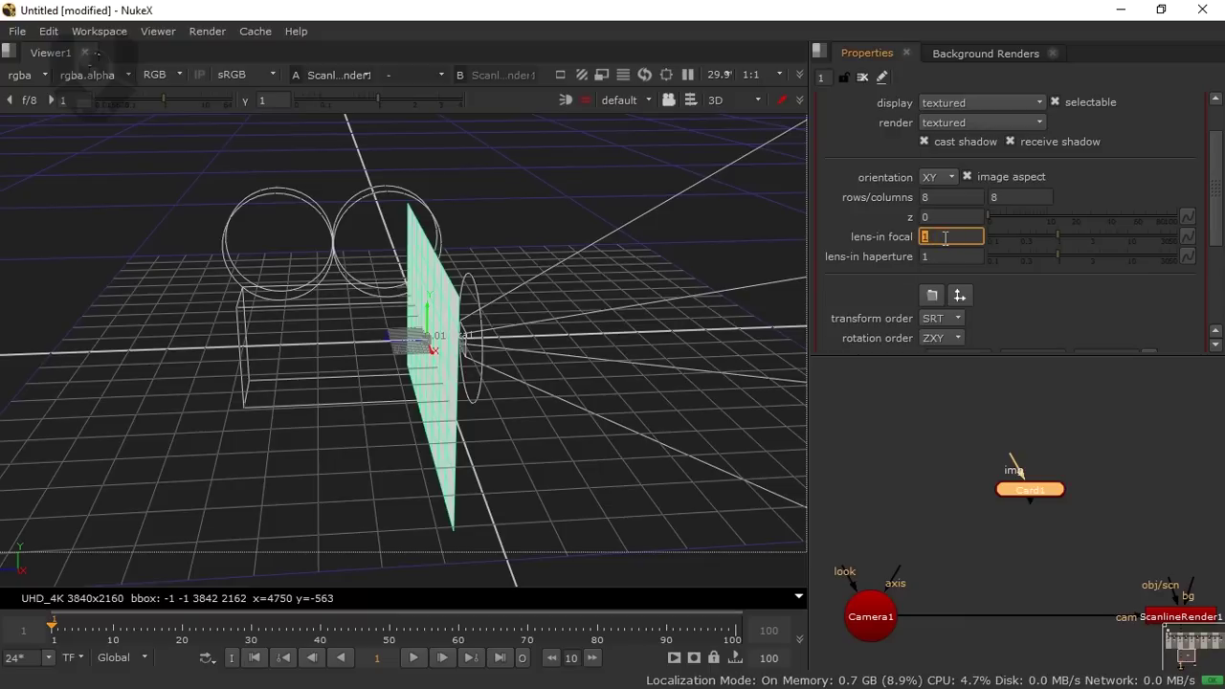
{"action": "type", "text": "35"}
{"action": "double_click", "coordinate": [943, 254]}
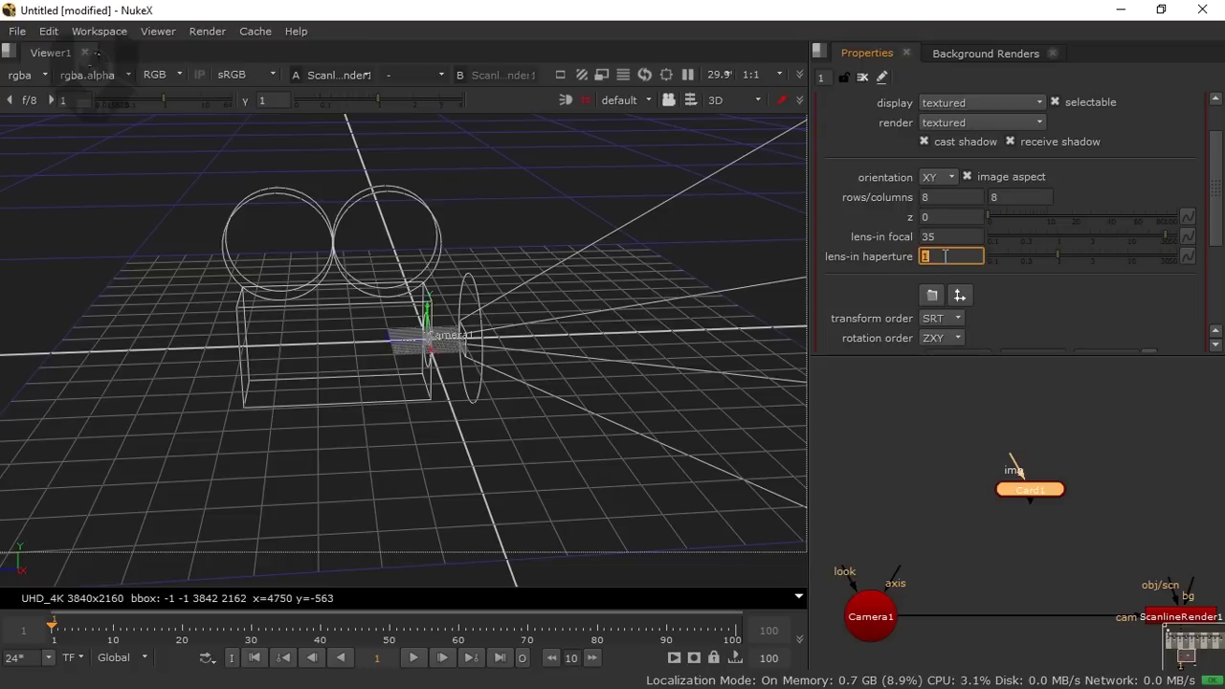
{"action": "type", "text": "36"}
{"action": "key", "text": "Return"}
{"action": "left_click", "coordinate": [576, 359]}
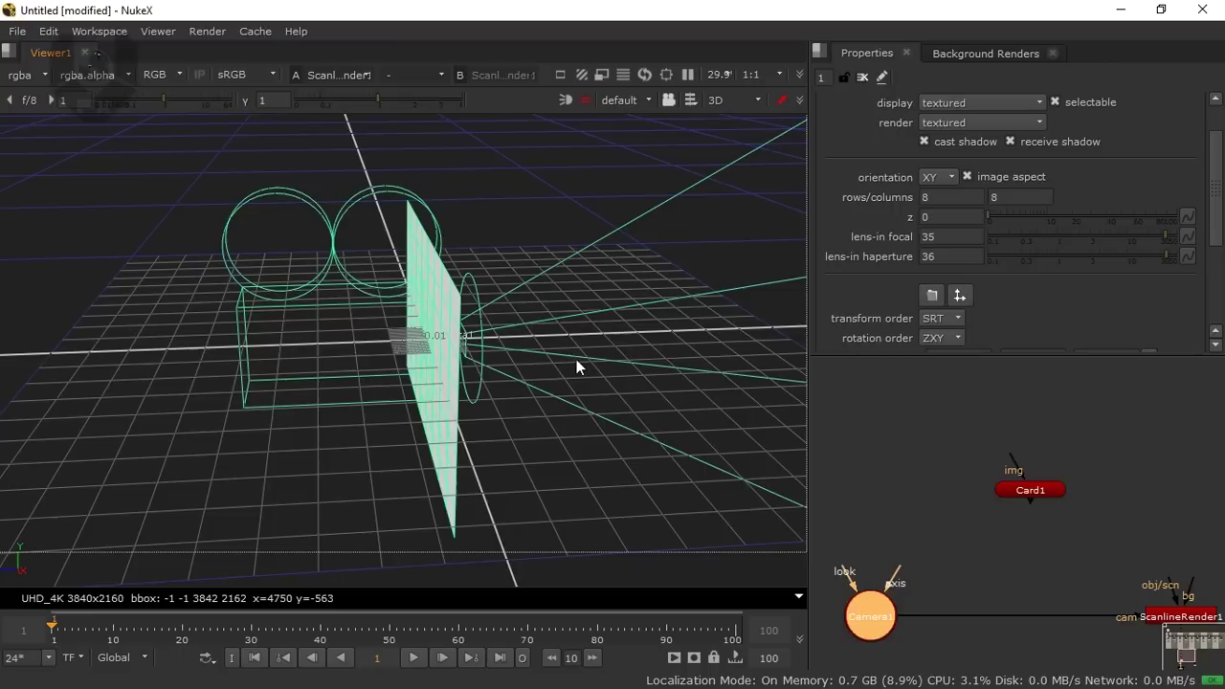
Move Card1 into the Layer 7 backdrop and connect it beneath that layer's Crop3 node
{"action": "scroll", "coordinate": [959, 539], "scroll_direction": "down", "scroll_amount": 5}
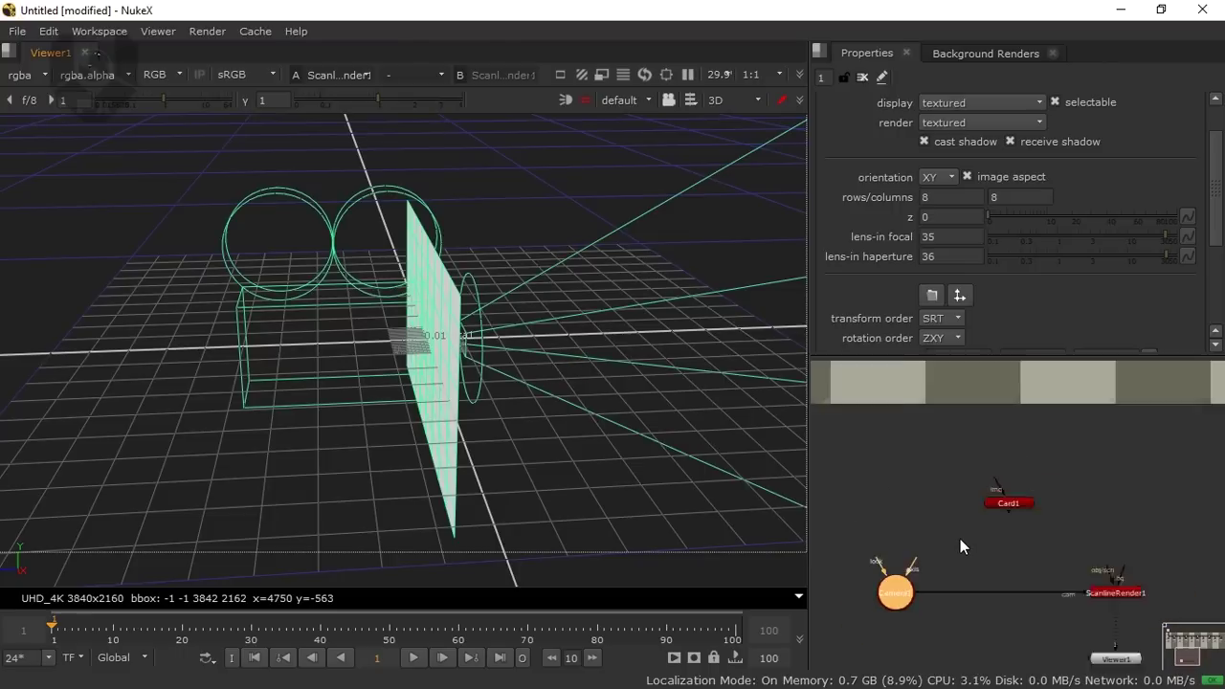
{"action": "left_click_drag", "start_coordinate": [960, 539], "coordinate": [926, 492]}
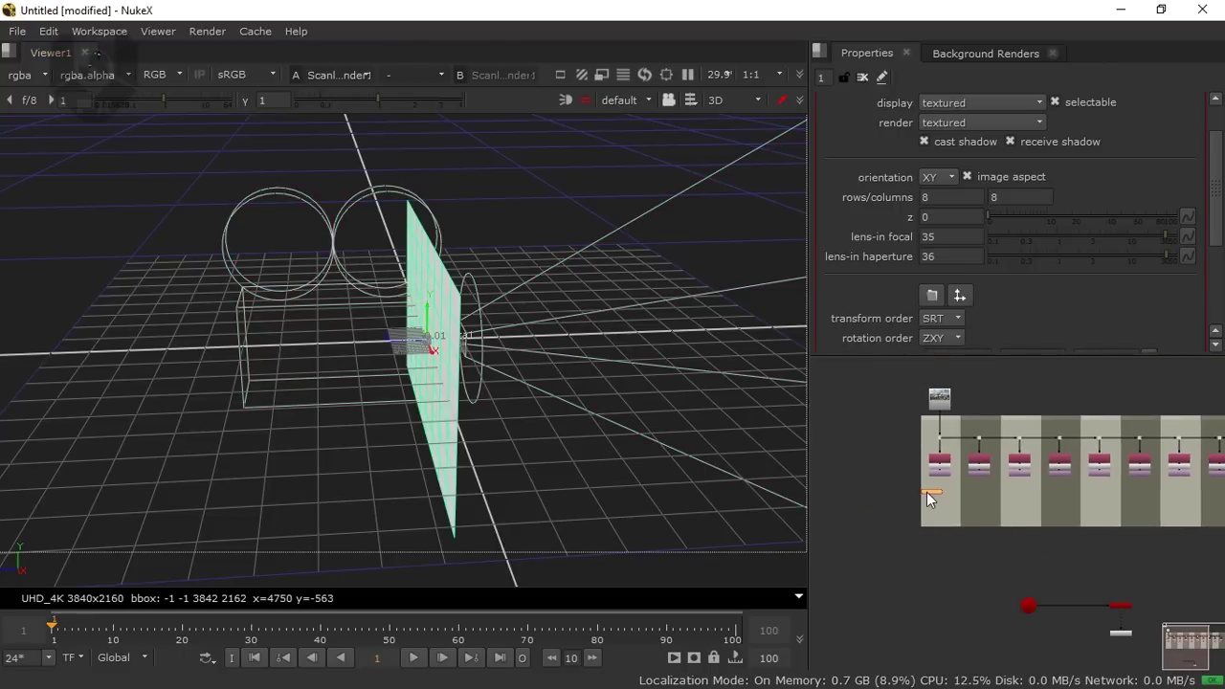
{"action": "scroll", "coordinate": [965, 464], "scroll_direction": "up", "scroll_amount": 5}
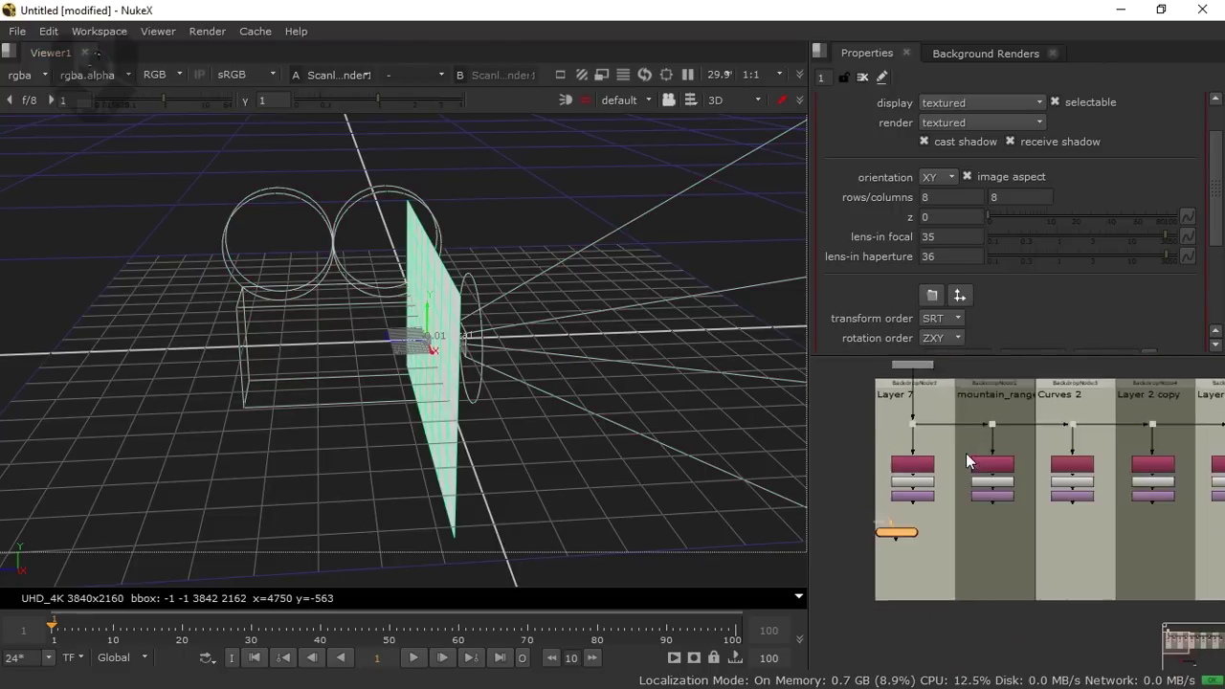
{"action": "left_click", "coordinate": [876, 532]}
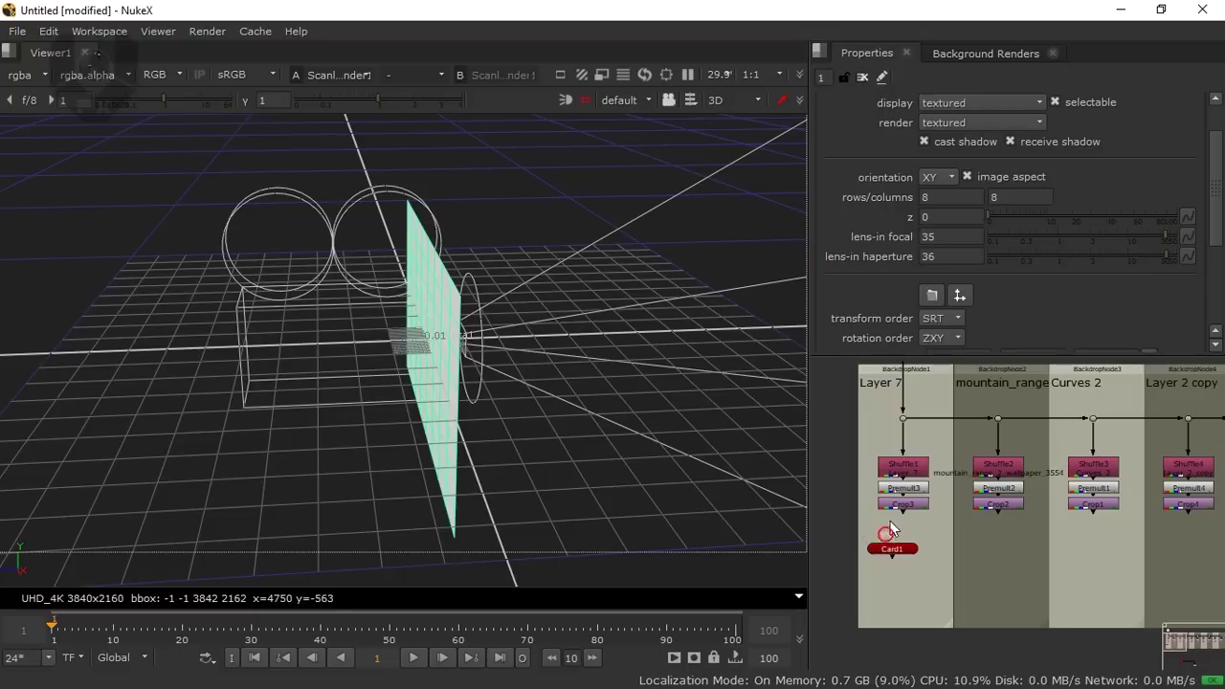
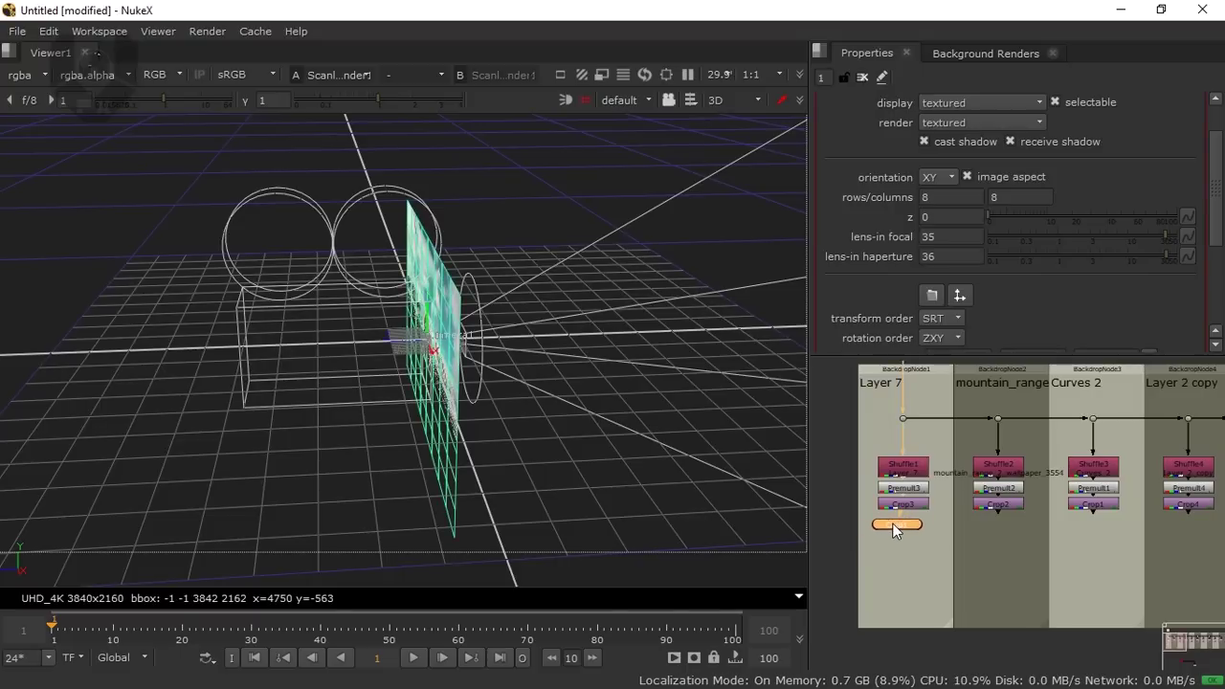
Enlarge the node graph and paste copies of Card1 under the Crop nodes of the other nine layers, through character
{"action": "key", "text": "space"}
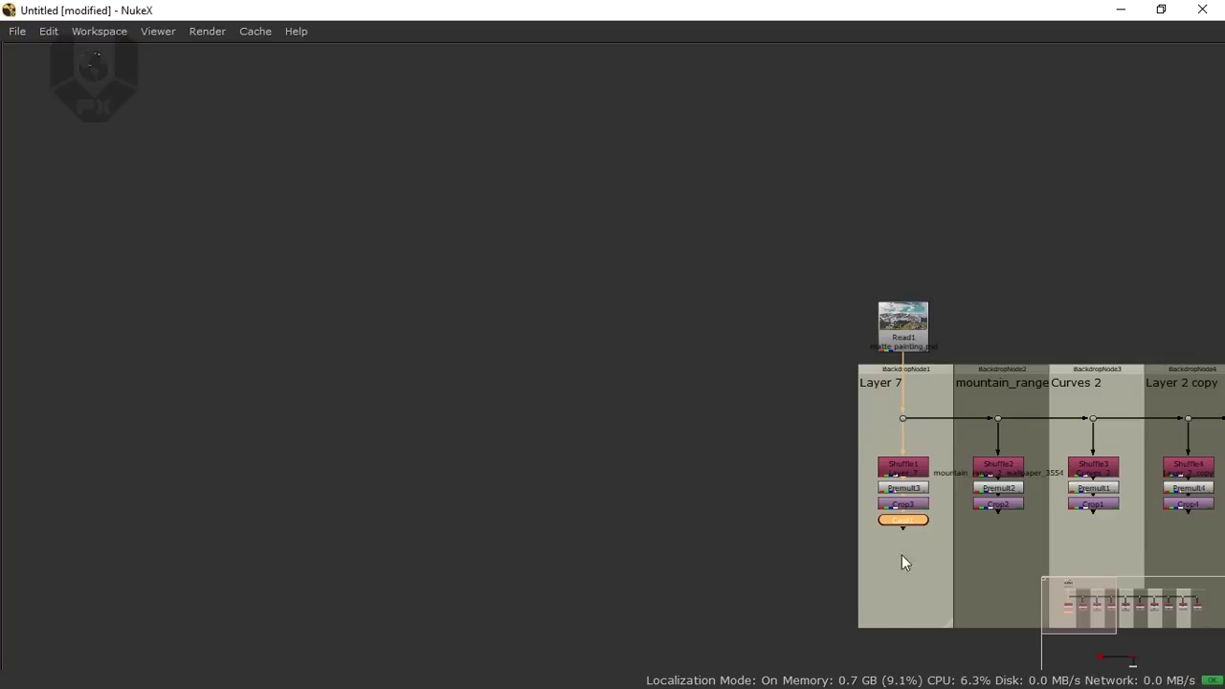
{"action": "scroll", "coordinate": [586, 442], "scroll_direction": "up", "scroll_amount": 3}
{"action": "left_click", "coordinate": [716, 379]}
{"action": "key", "text": "ctrl+v"}
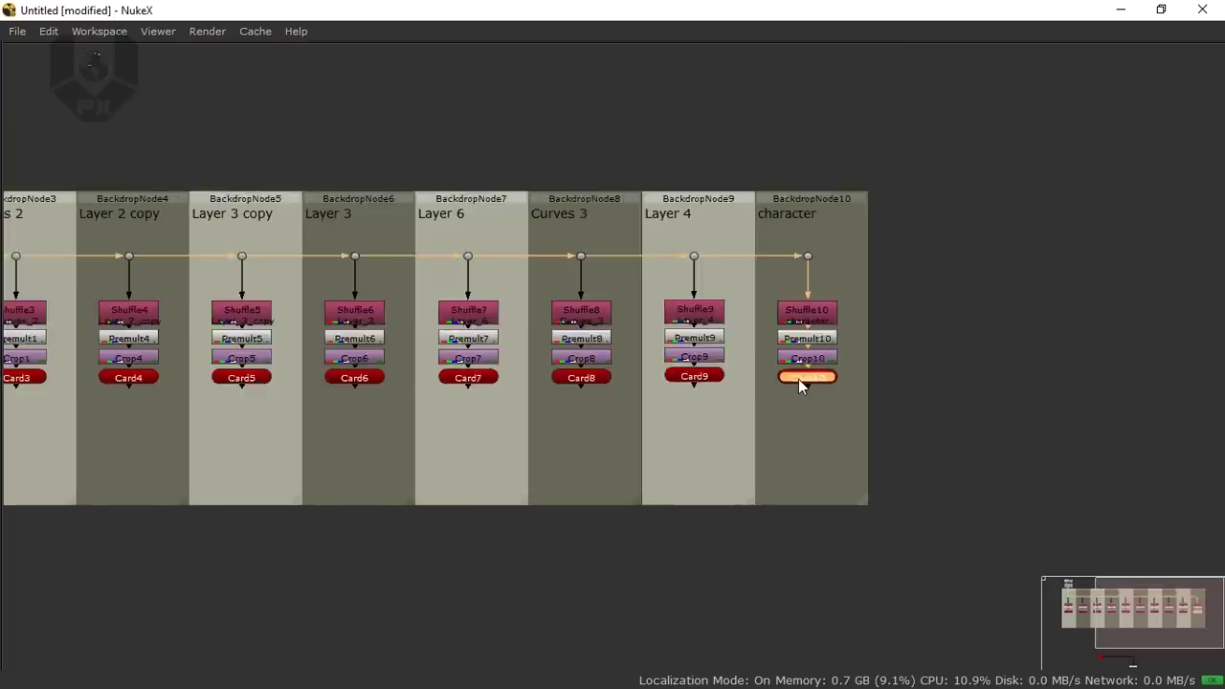
Select all ten Card nodes and join them into a new Scene node placed centrally below the backdrops
{"action": "scroll", "coordinate": [798, 379], "scroll_direction": "down", "scroll_amount": 4}
{"action": "left_click_drag", "start_coordinate": [300, 472], "coordinate": [923, 377]}
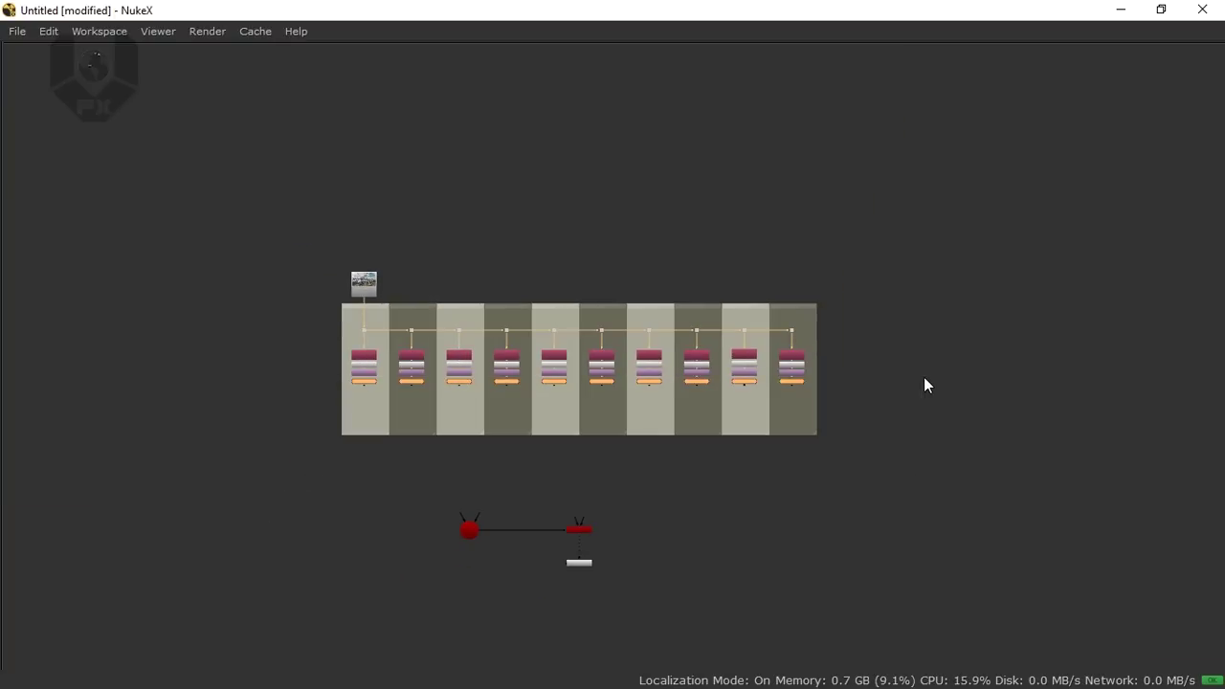
{"action": "key", "text": "Tab"}
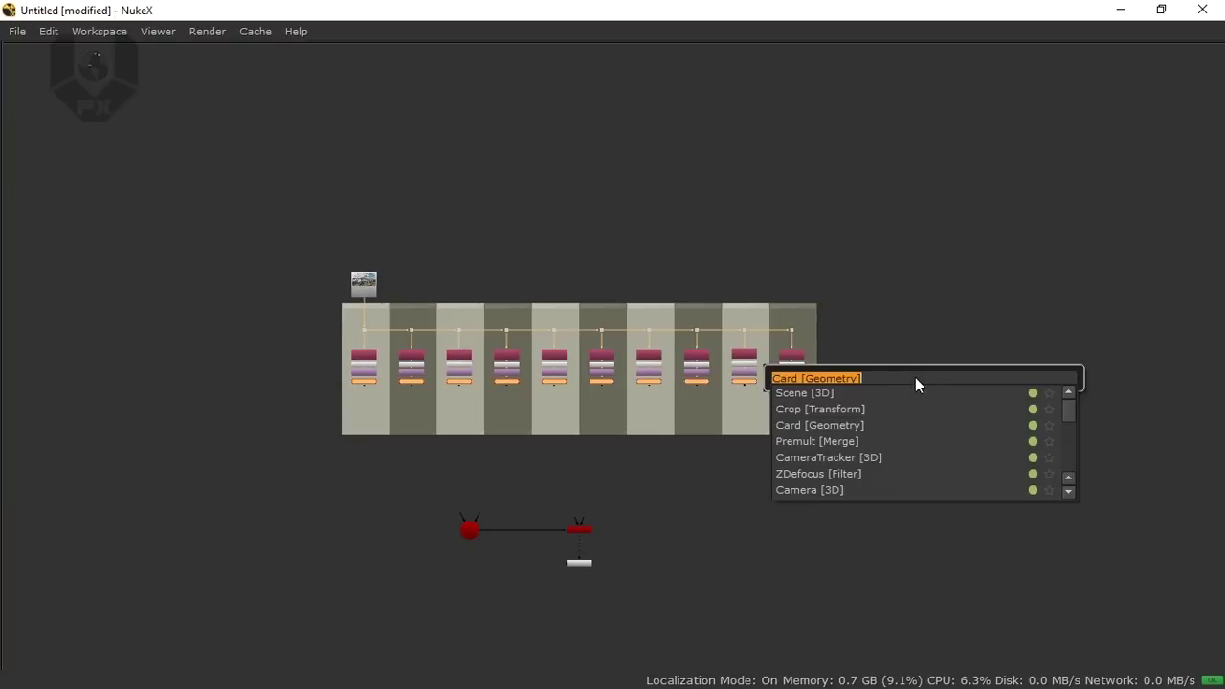
{"action": "left_click", "coordinate": [809, 395]}
{"action": "left_click_drag", "start_coordinate": [790, 395], "coordinate": [585, 462]}
{"action": "key", "text": "f"}
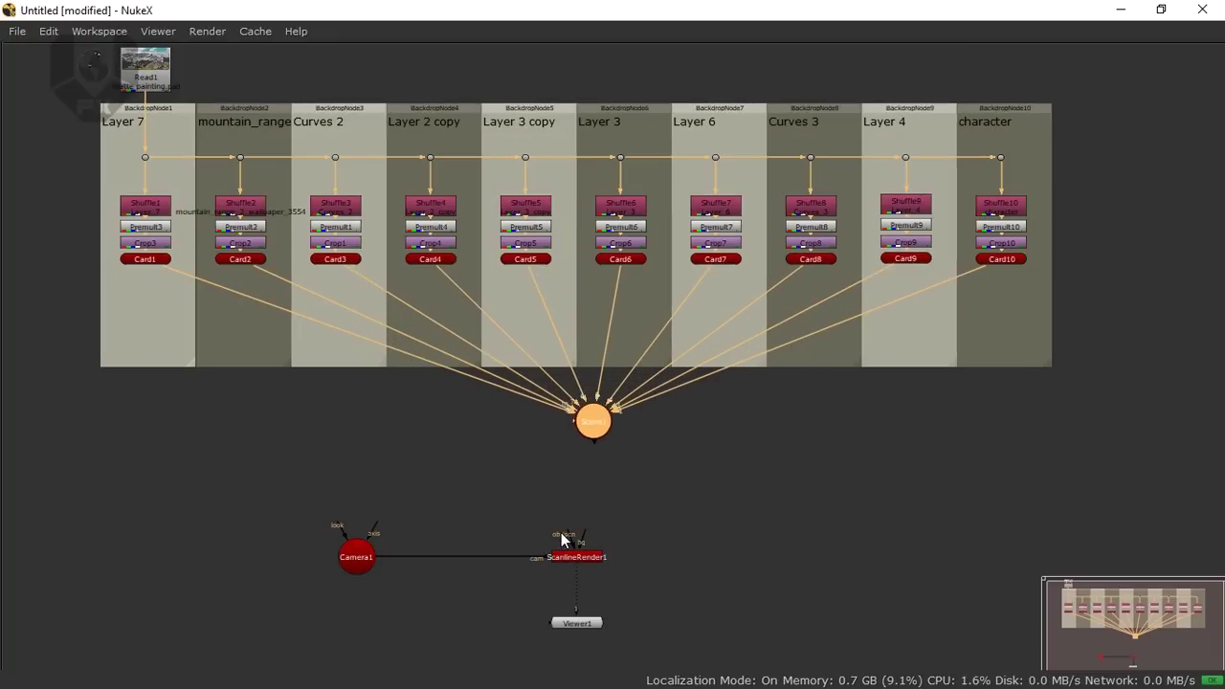
Connect ScanlineRender1's obj/scn input to Scene1 and align the render and viewer nodes beneath it
{"action": "left_click_drag", "start_coordinate": [578, 536], "coordinate": [592, 422]}
{"action": "left_click_drag", "start_coordinate": [577, 554], "coordinate": [594, 555]}
{"action": "left_click_drag", "start_coordinate": [561, 626], "coordinate": [573, 624]}
{"action": "left_click", "coordinate": [695, 506]}
Return to the 3D viewer and examine the stacked layer cards in relation to the camera frustum
{"action": "key", "text": "space"}
{"action": "left_click_drag", "start_coordinate": [694, 513], "coordinate": [607, 362]}
{"action": "scroll", "coordinate": [606, 355], "scroll_direction": "down", "scroll_amount": 2}
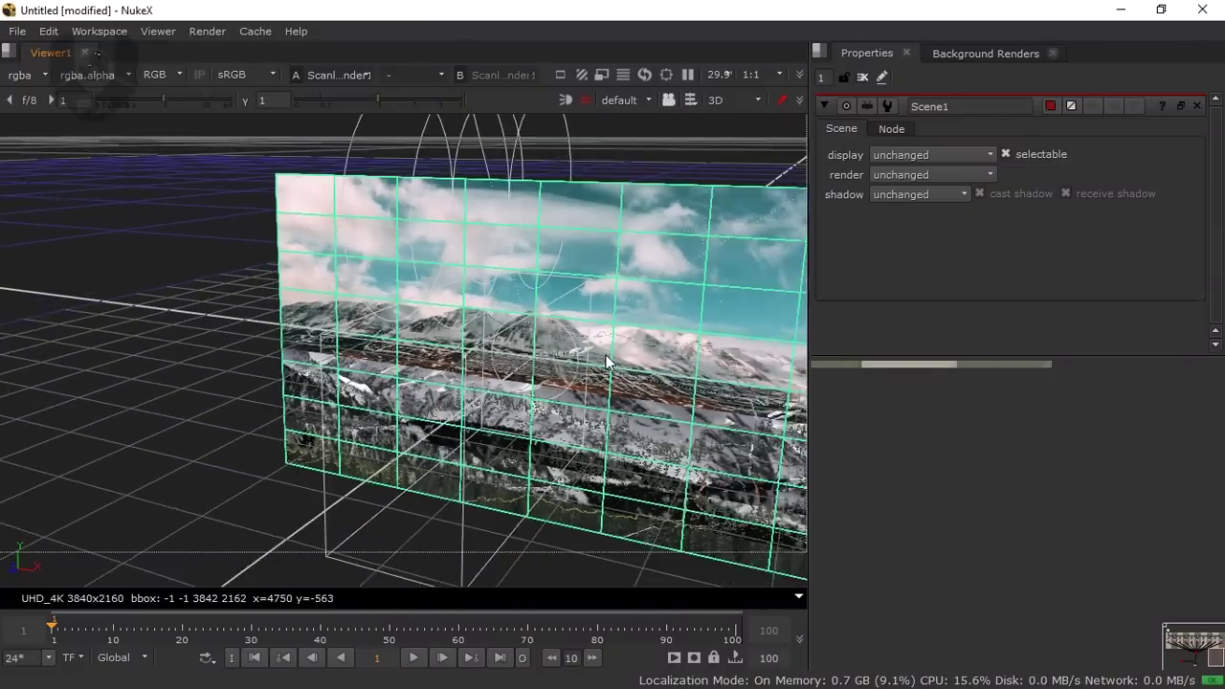
{"action": "left_click_drag", "start_coordinate": [613, 445], "coordinate": [670, 413]}
{"action": "scroll", "coordinate": [671, 414], "scroll_direction": "up", "scroll_amount": 4}
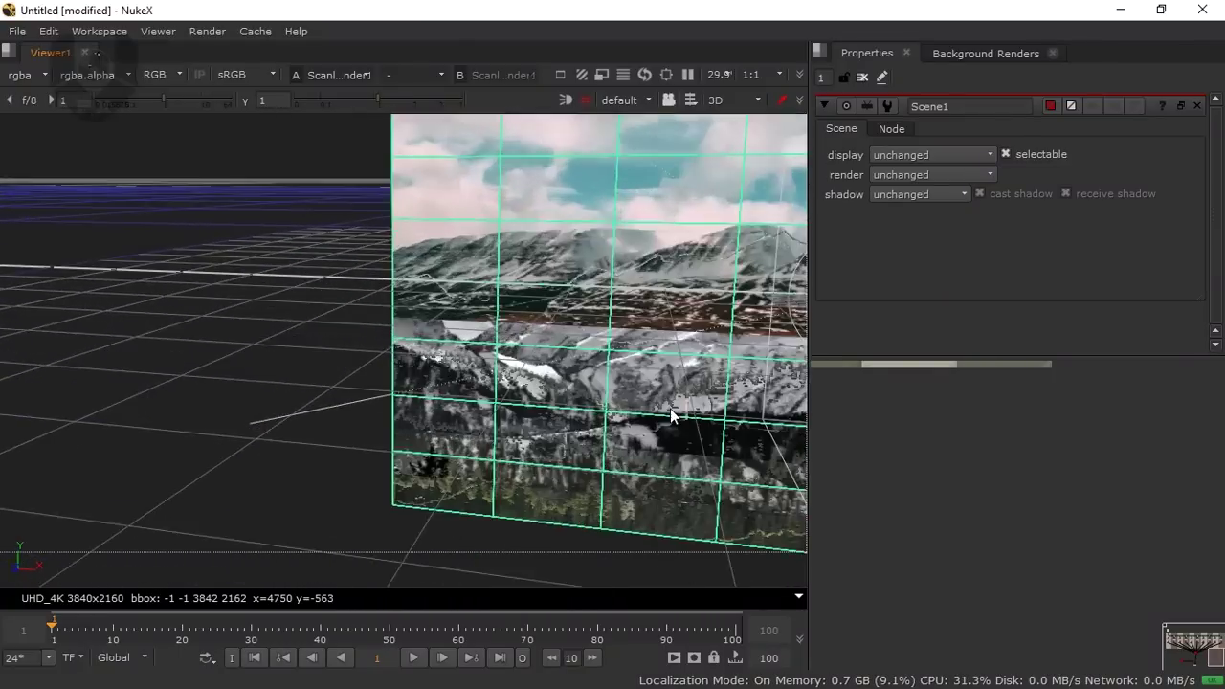
{"action": "left_click_drag", "start_coordinate": [671, 369], "coordinate": [466, 336]}
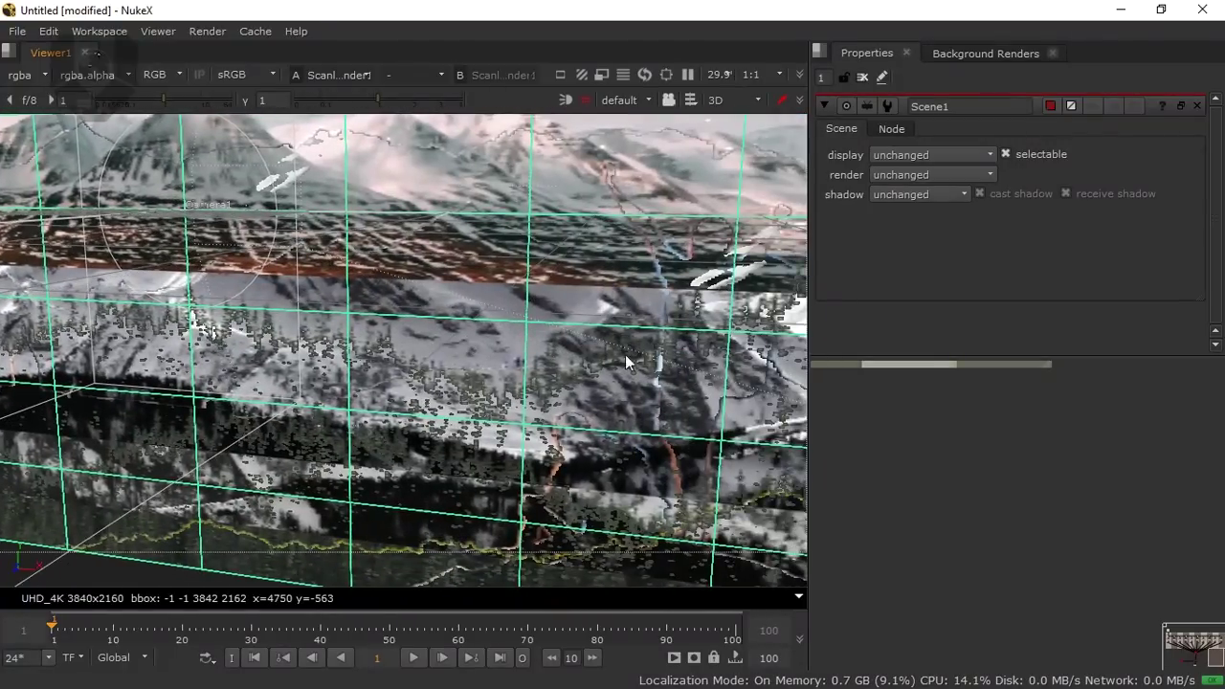
{"action": "scroll", "coordinate": [538, 423], "scroll_direction": "down", "scroll_amount": 5}
{"action": "scroll", "coordinate": [536, 324], "scroll_direction": "down", "scroll_amount": 1}
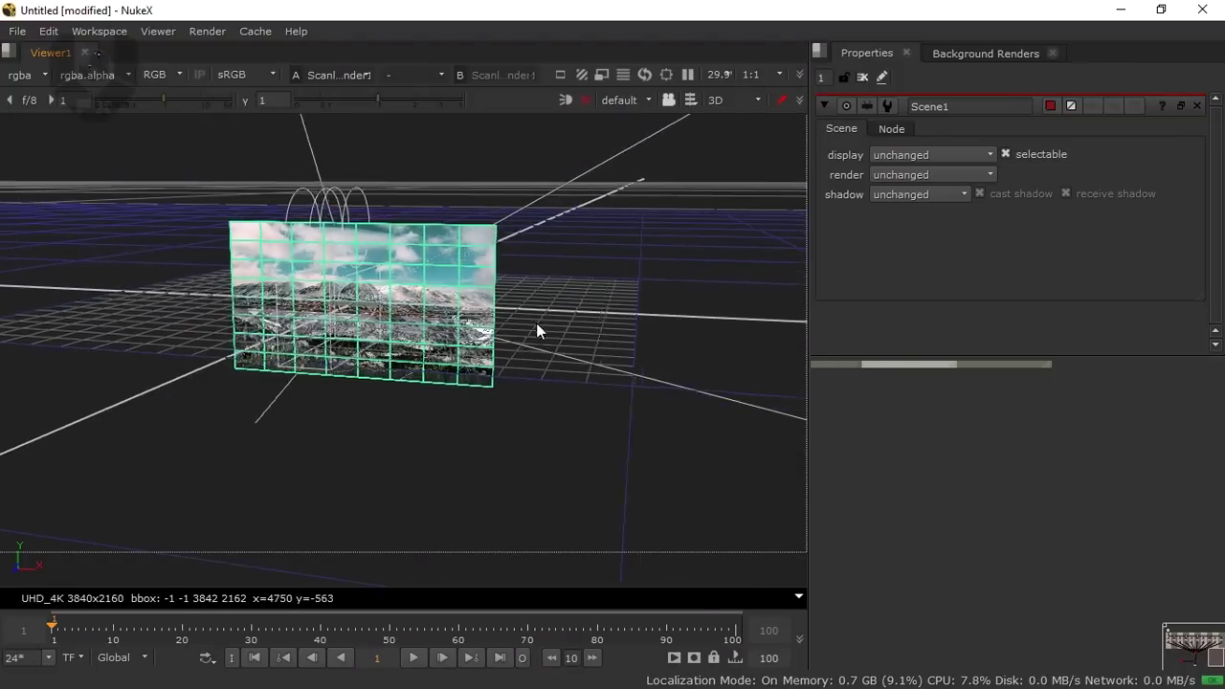
{"action": "left_click_drag", "start_coordinate": [536, 324], "coordinate": [450, 369]}
{"action": "left_click_drag", "start_coordinate": [970, 514], "coordinate": [1192, 527]}
{"action": "scroll", "coordinate": [1161, 526], "scroll_direction": "down", "scroll_amount": 3}
{"action": "scroll", "coordinate": [1032, 519], "scroll_direction": "down", "scroll_amount": 1}
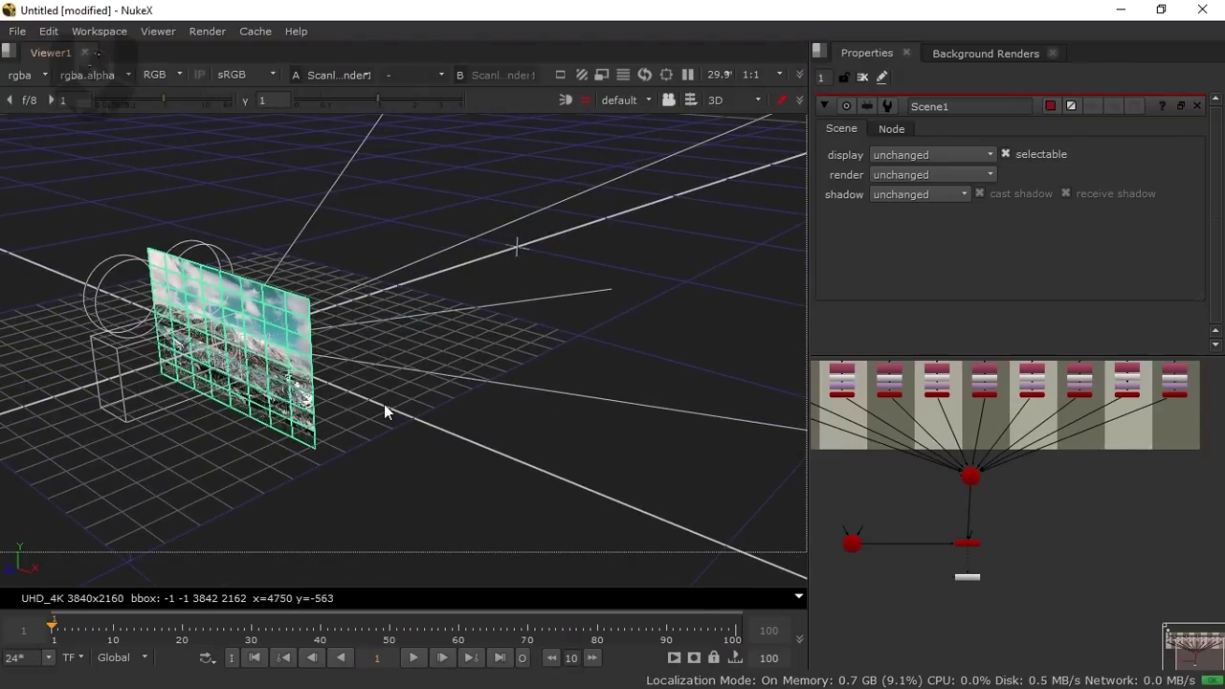
Open the Layer 7 card, Card1, and push it away from the camera by increasing its z distance
{"action": "scroll", "coordinate": [964, 486], "scroll_direction": "up", "scroll_amount": 4}
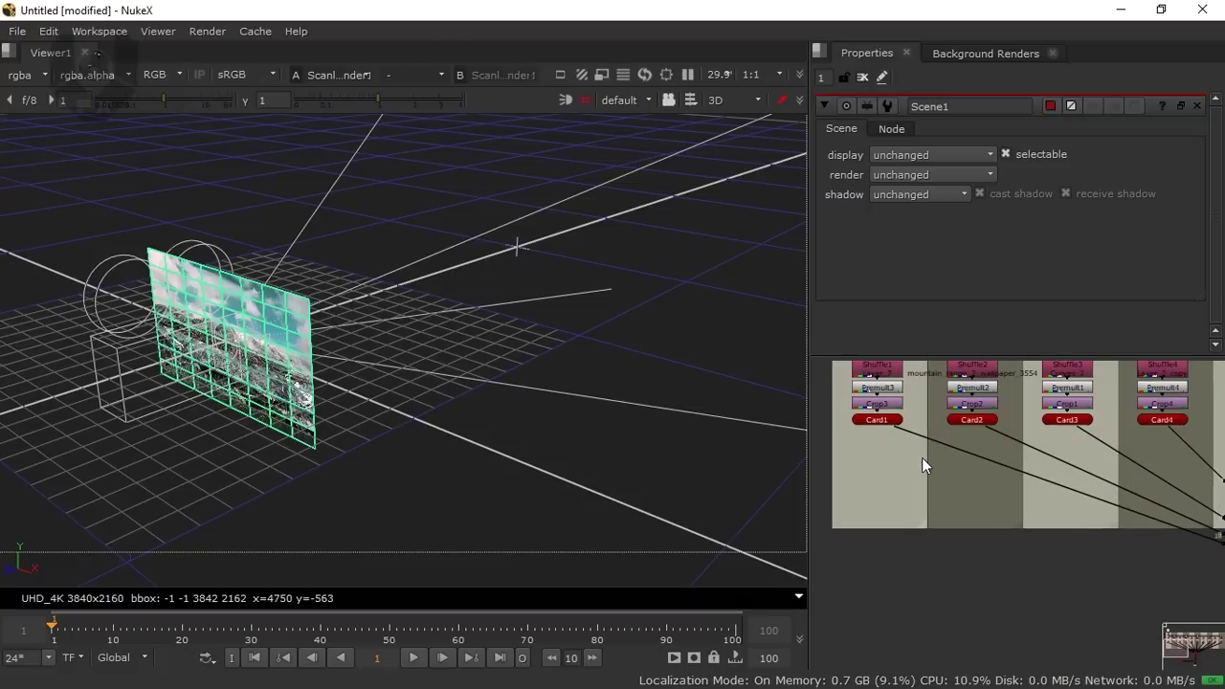
{"action": "left_click", "coordinate": [875, 419]}
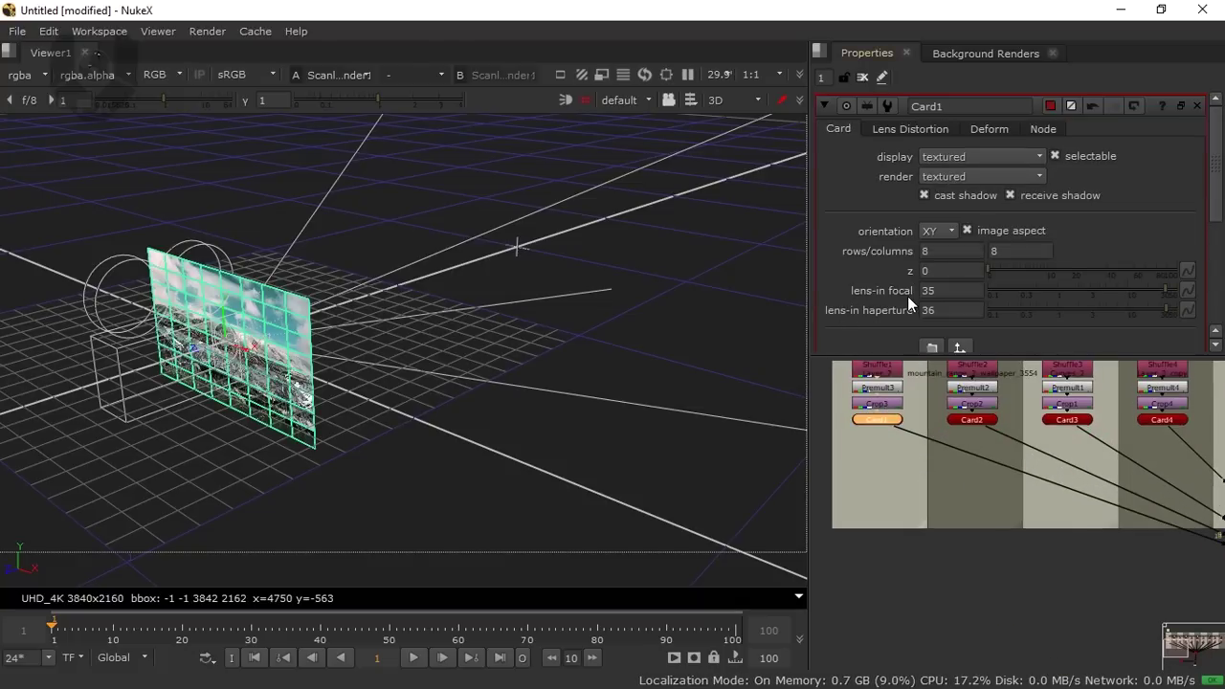
{"action": "left_click_drag", "start_coordinate": [452, 285], "coordinate": [492, 374], "text": "alt"}
{"action": "scroll", "coordinate": [499, 354], "scroll_direction": "down", "scroll_amount": 1}
{"action": "scroll", "coordinate": [492, 374], "scroll_direction": "down", "scroll_amount": 1}
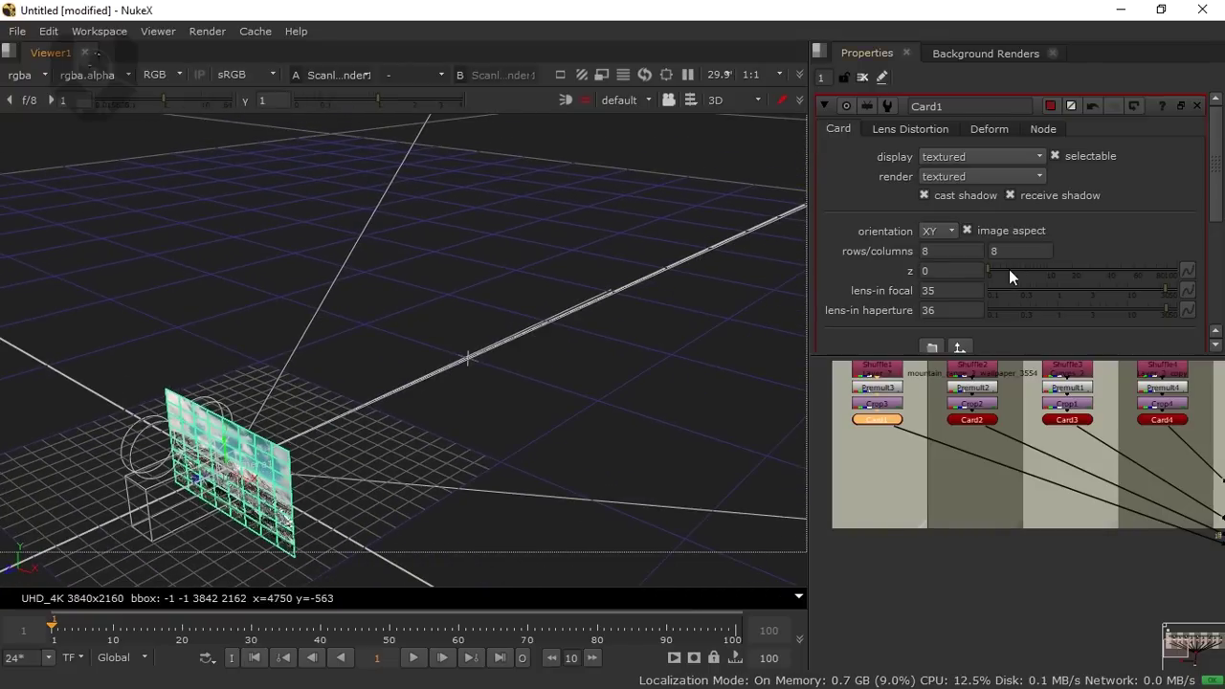
{"action": "mouse_move", "coordinate": [997, 267]}
{"action": "left_mouse_down"}
{"action": "mouse_move", "coordinate": [1028, 267]}
{"action": "mouse_move", "coordinate": [998, 268]}
{"action": "left_mouse_up"}
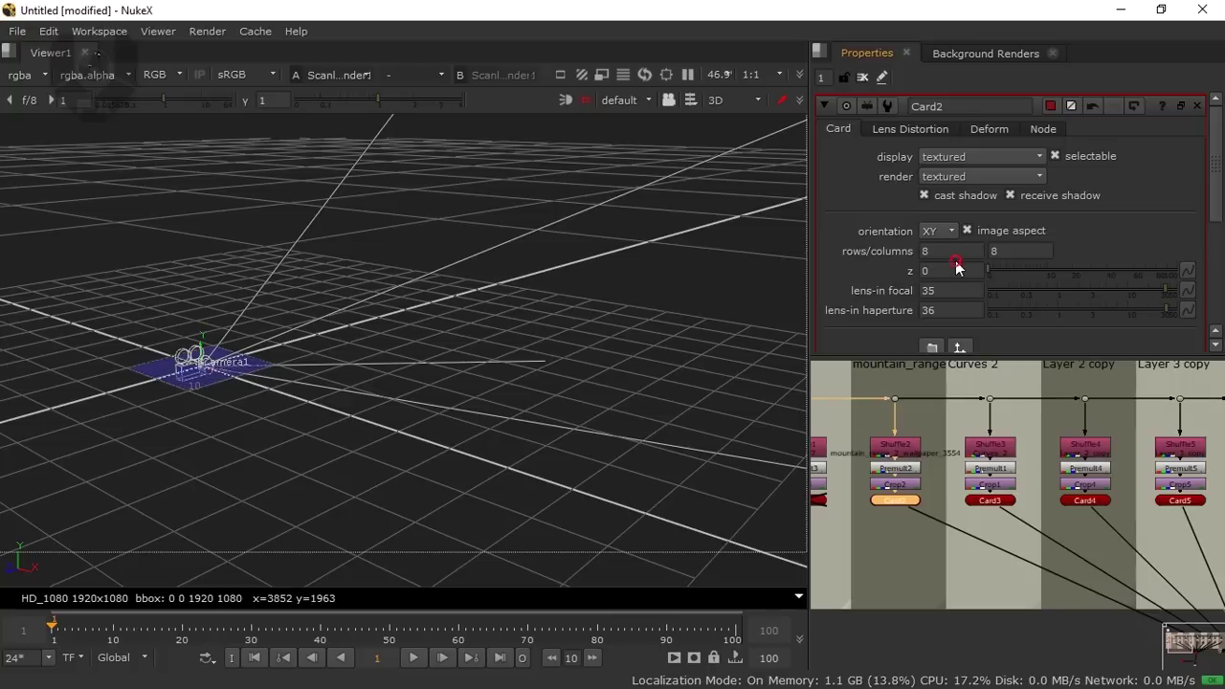
Set the mountain_range card, Card2, to a z distance of 500 and check its placement in the 3D view
{"action": "left_click", "coordinate": [955, 272]}
{"action": "key", "text": "Return"}
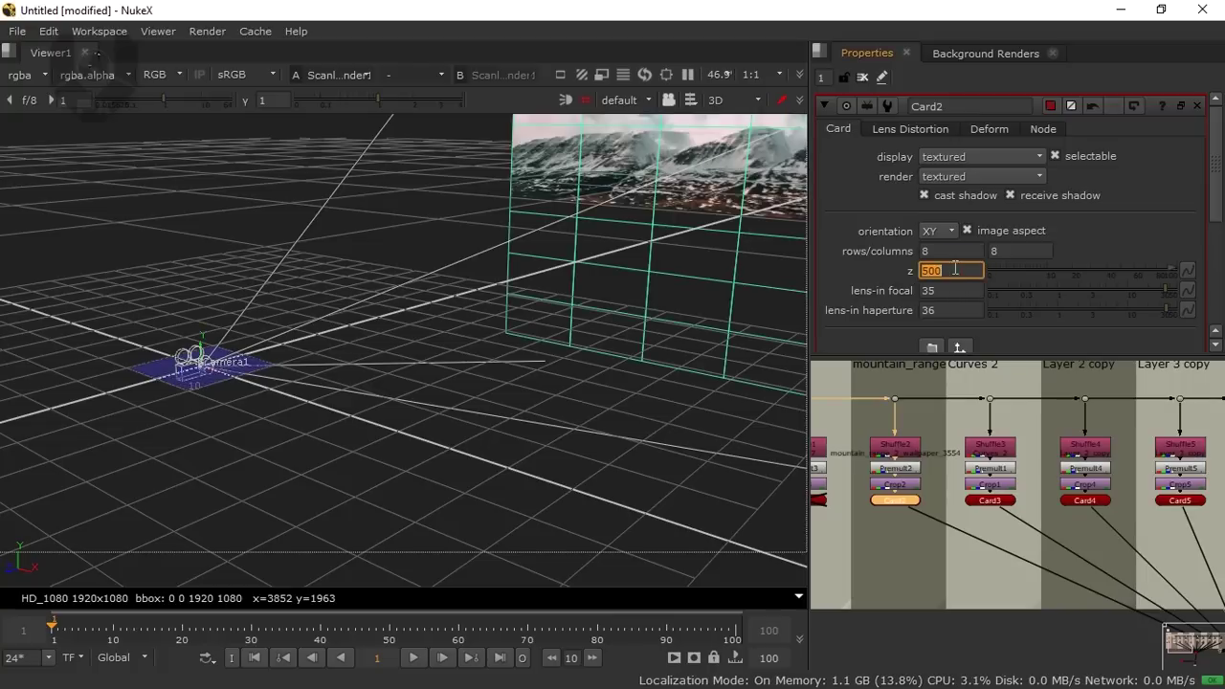
{"action": "scroll", "coordinate": [653, 383], "scroll_direction": "down", "scroll_amount": 2}
{"action": "left_click_drag", "start_coordinate": [653, 383], "coordinate": [539, 399]}
{"action": "scroll", "coordinate": [531, 383], "scroll_direction": "down", "scroll_amount": 2}
{"action": "left_click_drag", "start_coordinate": [447, 361], "coordinate": [494, 371]}
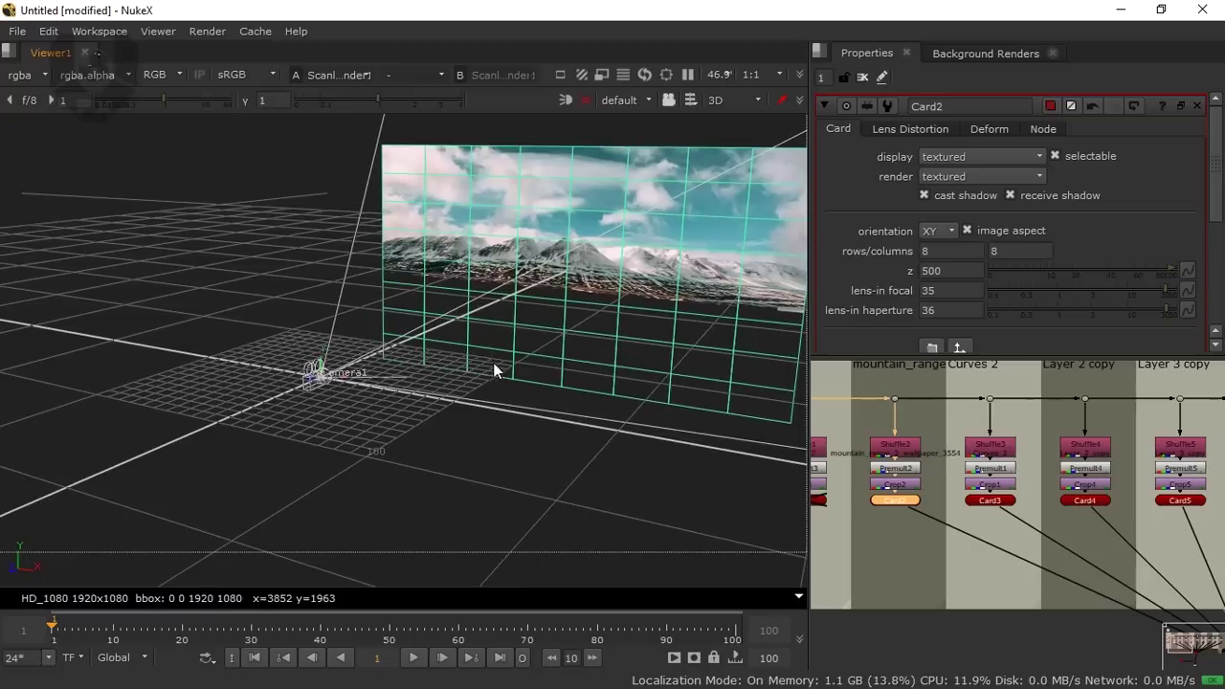
Set the Curves 2 card, Card3, to a z distance of 450 and inspect the layer spacing from the side
{"action": "double_click", "coordinate": [986, 501]}
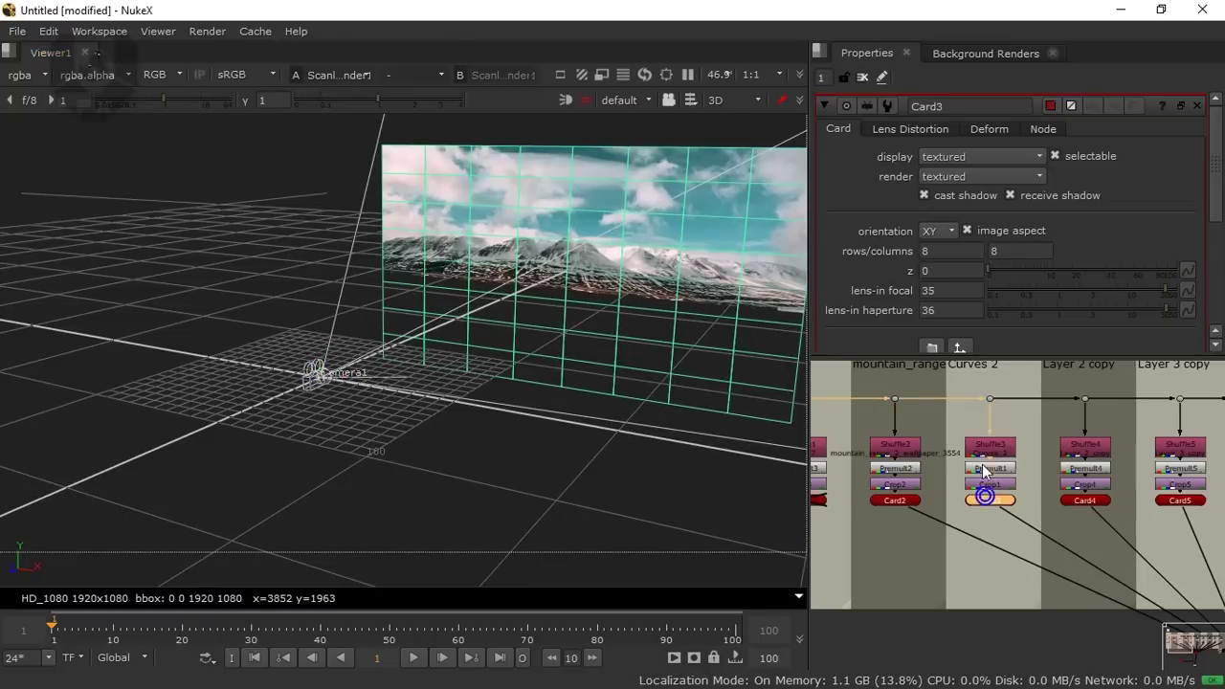
{"action": "left_click", "coordinate": [949, 270]}
{"action": "type", "text": "450"}
{"action": "key", "text": "Return"}
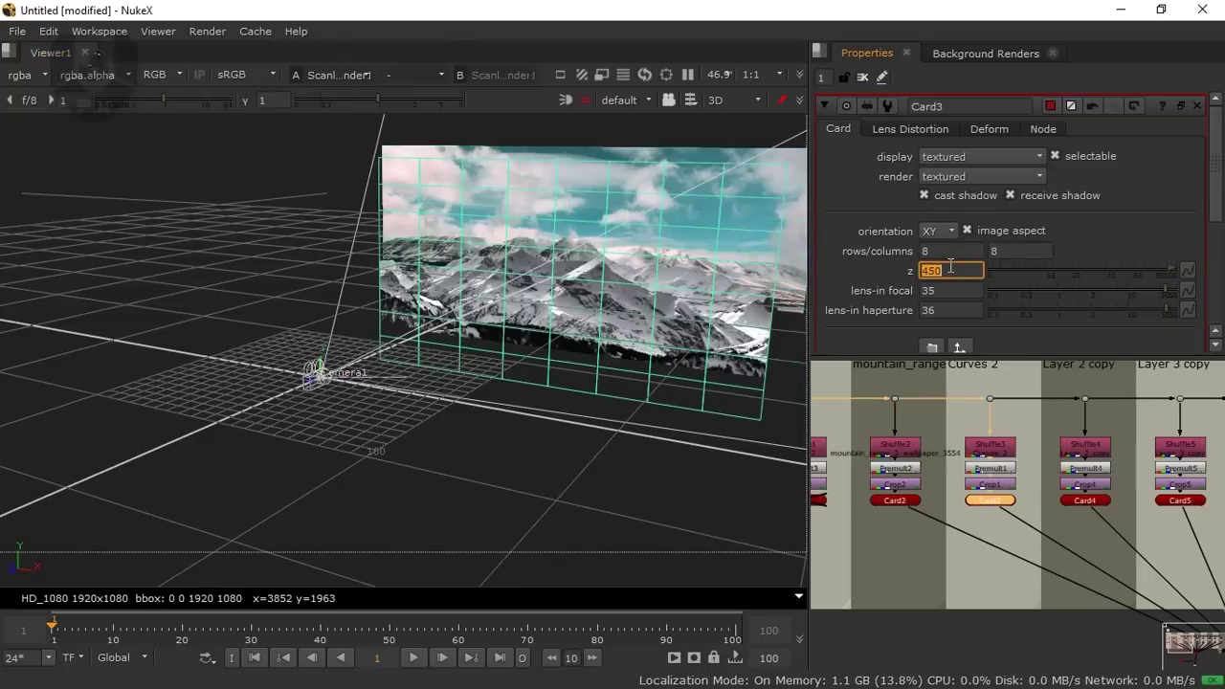
{"action": "left_click_drag", "start_coordinate": [245, 334], "coordinate": [593, 339]}
{"action": "left_click_drag", "start_coordinate": [284, 311], "coordinate": [460, 375]}
{"action": "scroll", "coordinate": [460, 374], "scroll_direction": "up", "scroll_amount": 4}
{"action": "left_click_drag", "start_coordinate": [478, 507], "coordinate": [559, 435]}
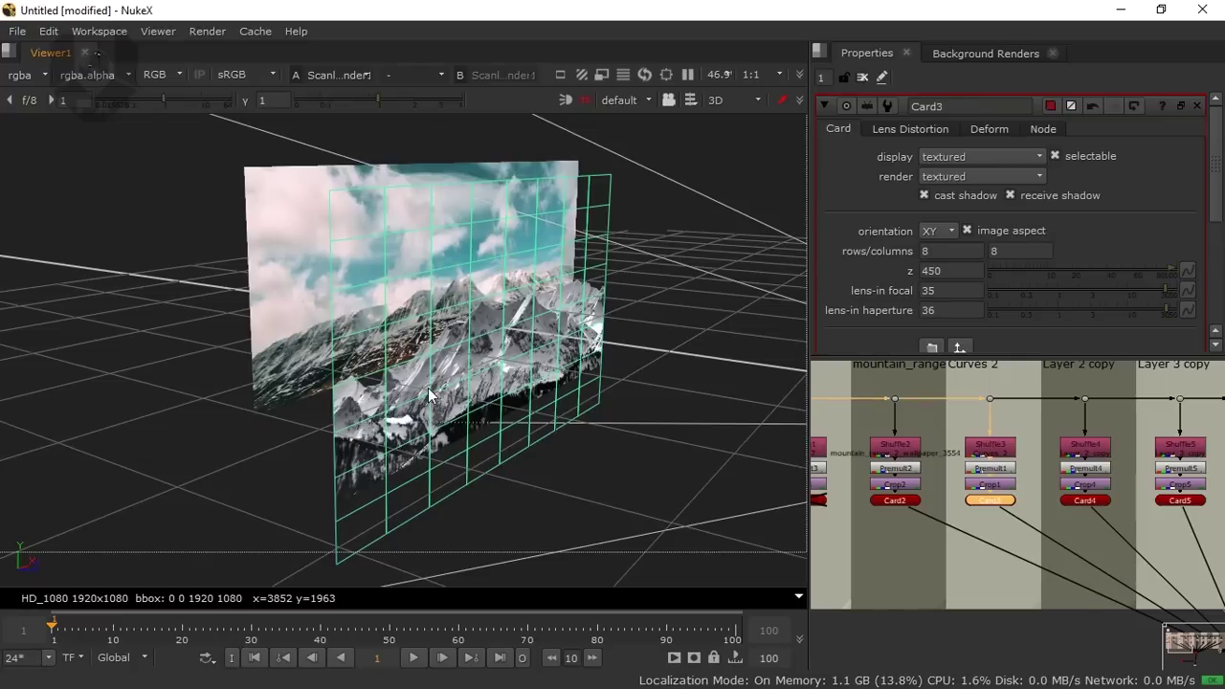
Set the Layer 2 copy card, Card4, to a z distance of 400
{"action": "scroll", "coordinate": [1155, 500], "scroll_direction": "up", "scroll_amount": 1}
{"action": "double_click", "coordinate": [1066, 502]}
{"action": "double_click", "coordinate": [963, 273]}
{"action": "type", "text": "400"}
{"action": "key", "text": "Return"}
Set the Layer 3 copy card, Card5, to a z distance of 350
{"action": "left_click_drag", "start_coordinate": [1139, 515], "coordinate": [976, 486]}
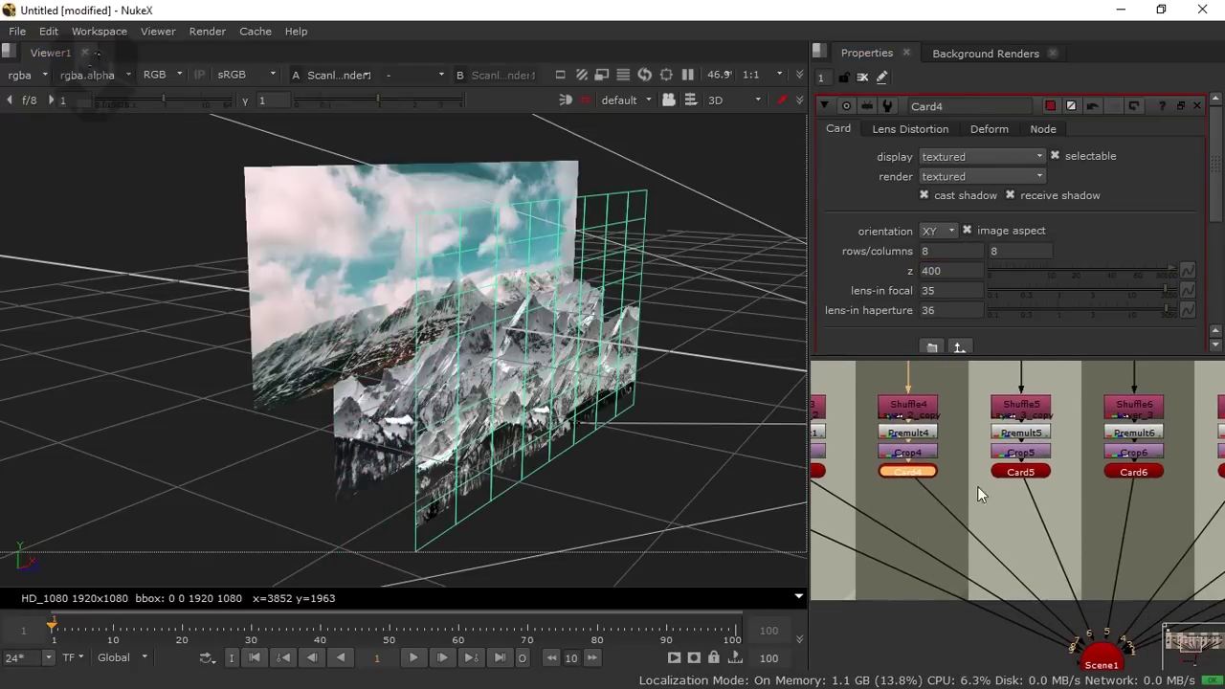
{"action": "double_click", "coordinate": [1027, 470]}
{"action": "double_click", "coordinate": [977, 271]}
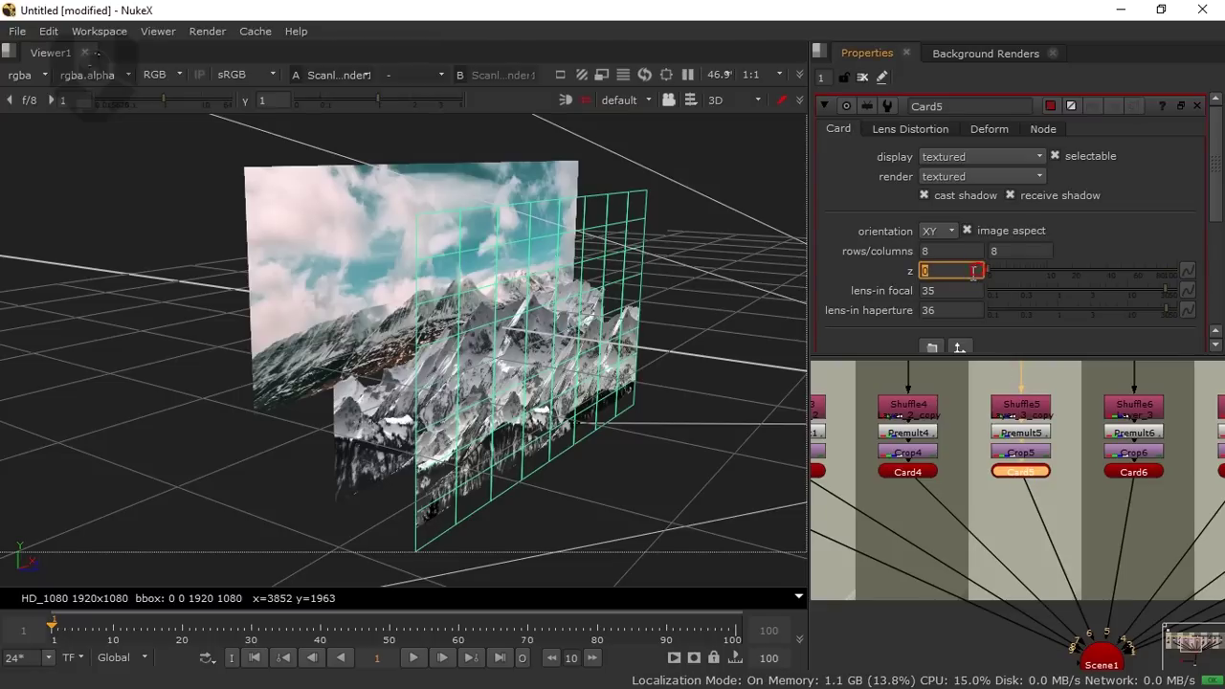
{"action": "key", "text": "Return"}
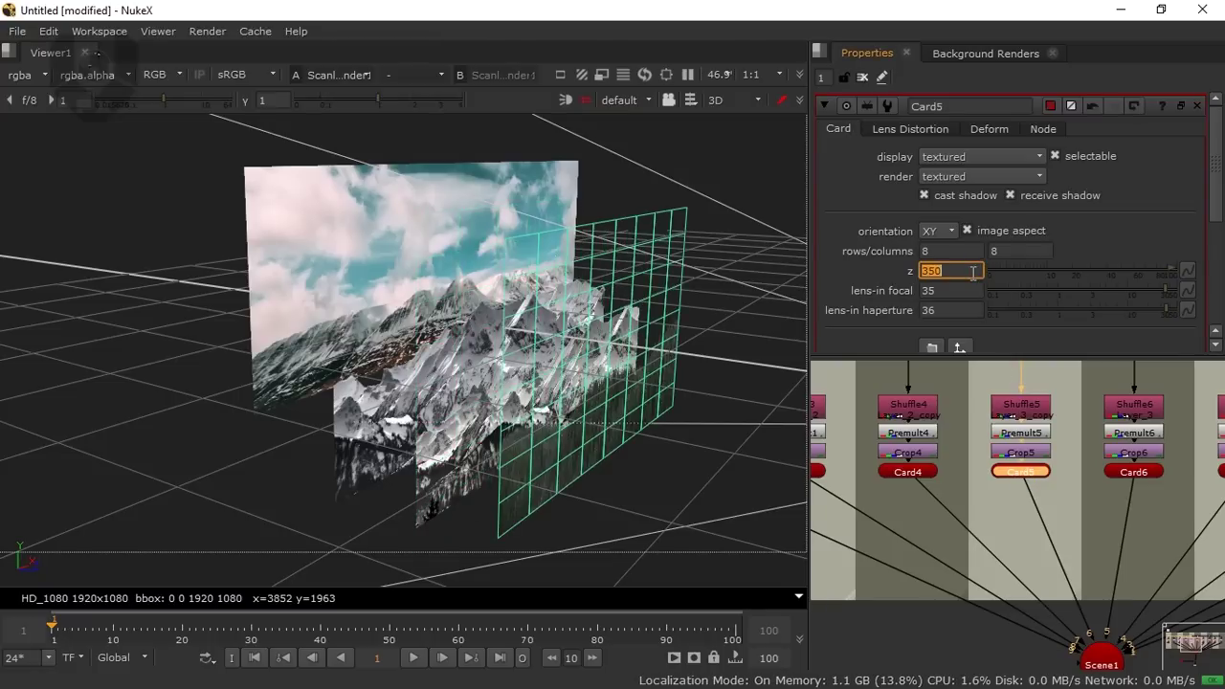
Set the Layer 3 card, Card6, to a z distance of 300
{"action": "left_click_drag", "start_coordinate": [1190, 520], "coordinate": [1043, 523]}
{"action": "left_click", "coordinate": [989, 479]}
{"action": "left_click", "coordinate": [988, 459]}
{"action": "double_click", "coordinate": [989, 476]}
{"action": "left_click", "coordinate": [954, 275]}
{"action": "type", "text": "300"}
{"action": "key", "text": "Return"}
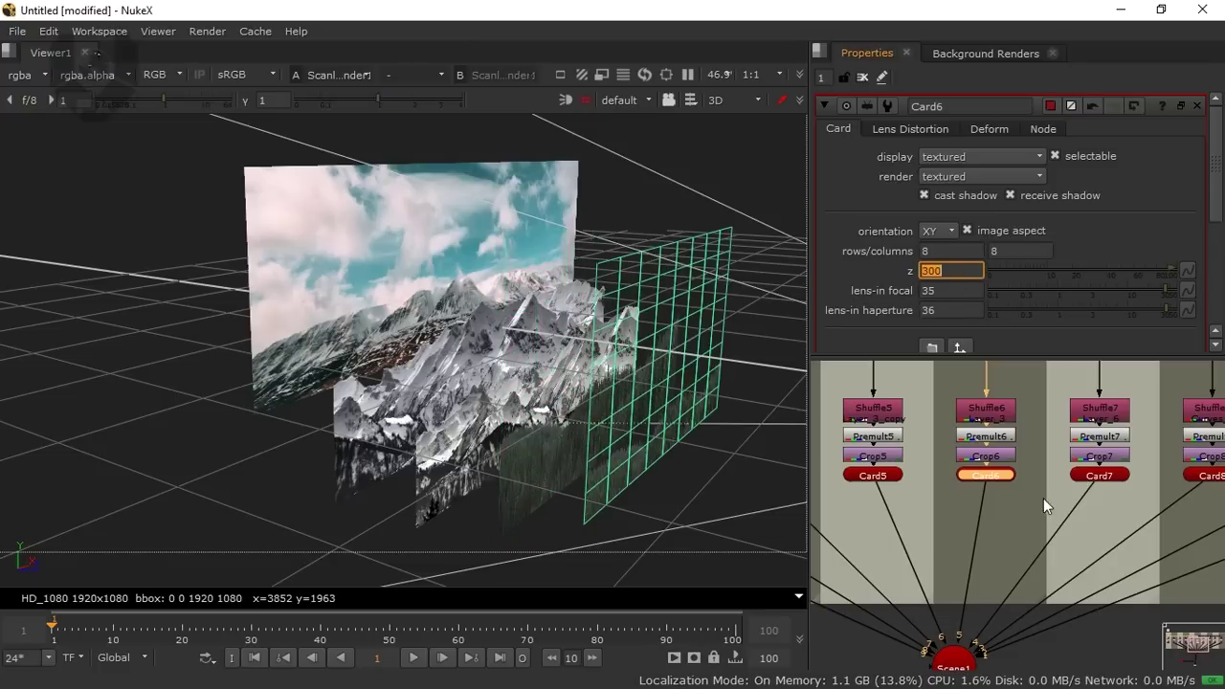
Check Card6's z distance for reference and set the Layer 6 card, Card7, to a z distance of 250
{"action": "left_click_drag", "start_coordinate": [1042, 498], "coordinate": [902, 499]}
{"action": "double_click", "coordinate": [950, 480]}
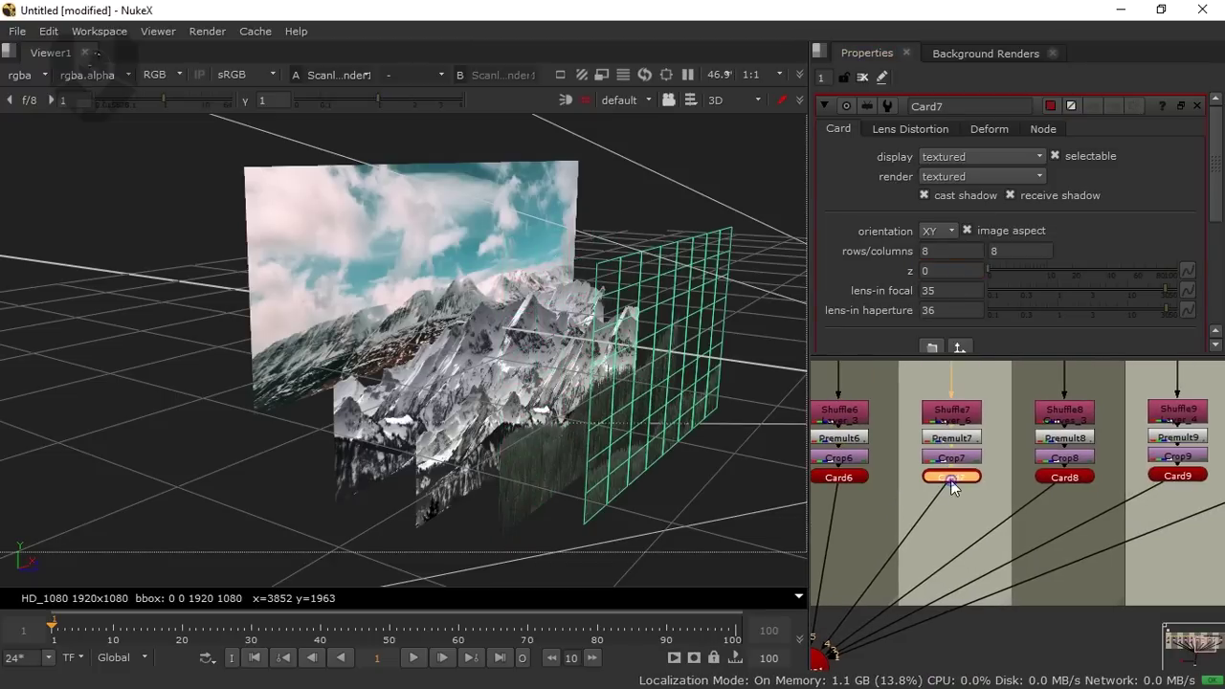
{"action": "left_click", "coordinate": [952, 273]}
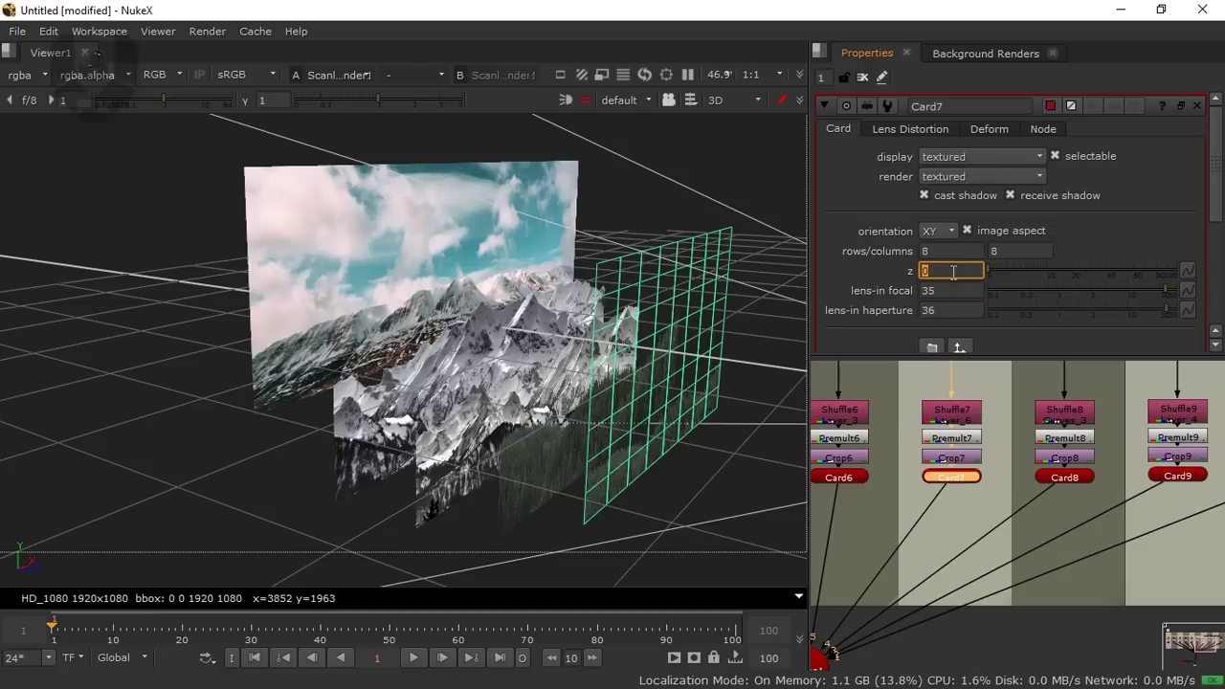
{"action": "left_click", "coordinate": [856, 481]}
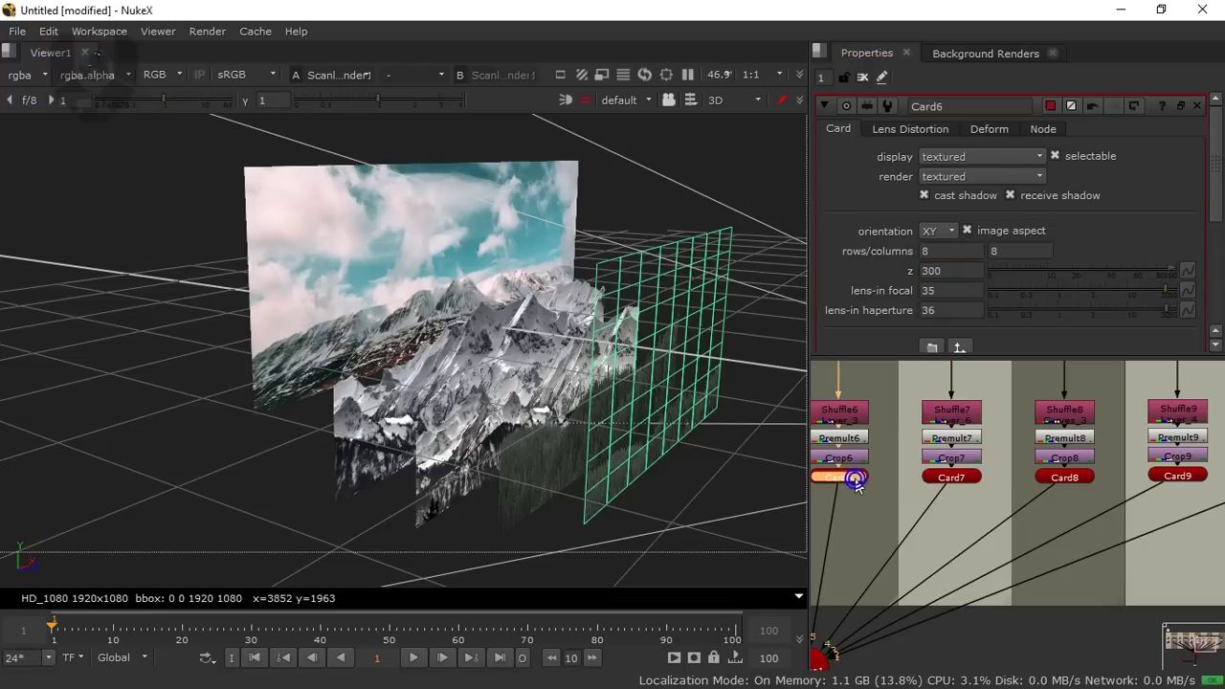
{"action": "left_click", "coordinate": [933, 476]}
{"action": "left_click", "coordinate": [946, 273]}
{"action": "type", "text": "250"}
{"action": "key", "text": "Return"}
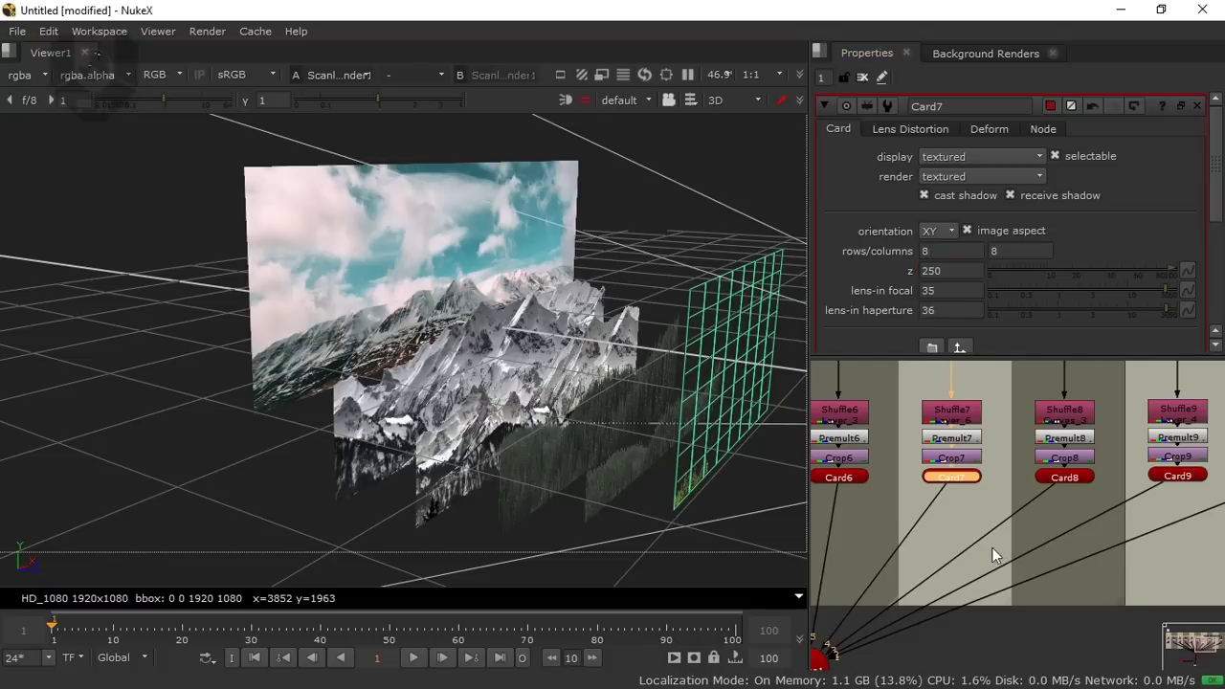
Set the Curves 3 card, Card8, to a z distance of 200
{"action": "left_click", "coordinate": [985, 460]}
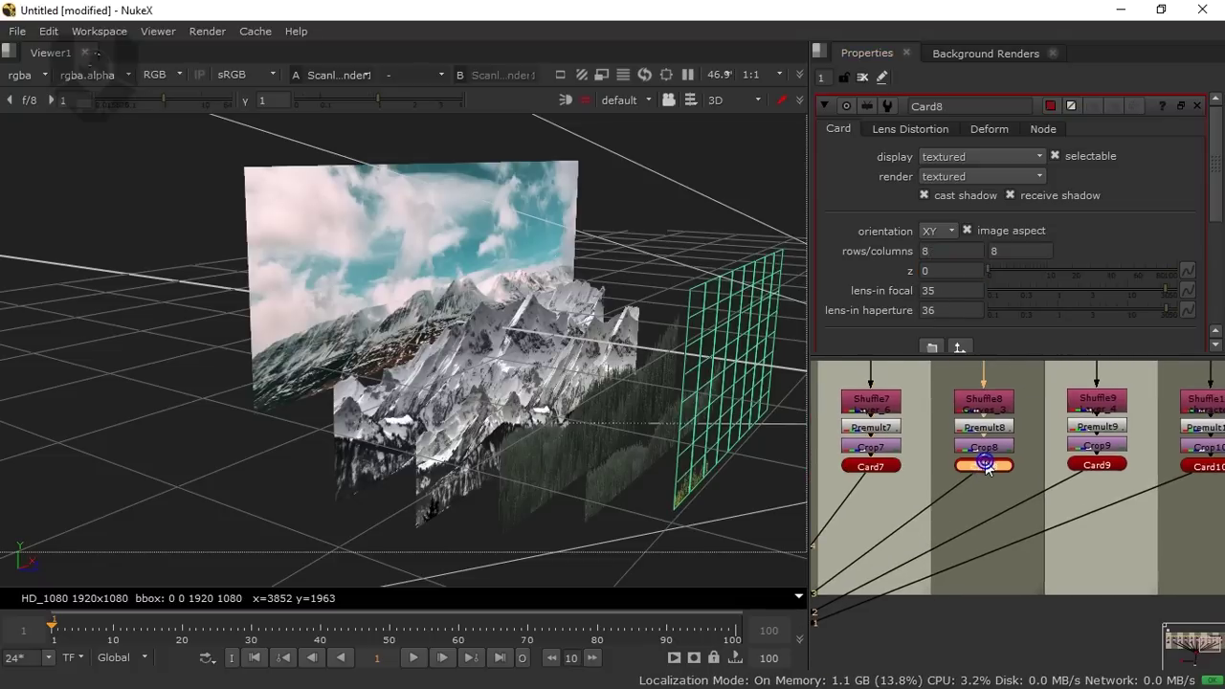
{"action": "left_click", "coordinate": [933, 271]}
{"action": "type", "text": "2"}
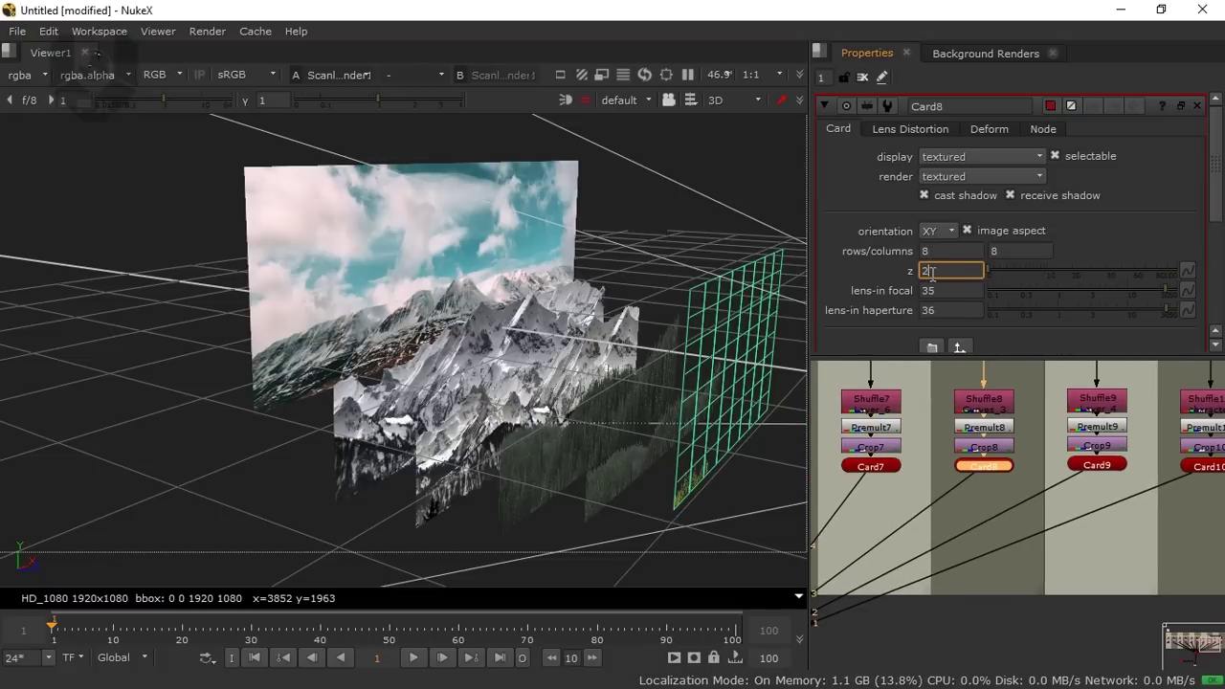
{"action": "type", "text": "00"}
{"action": "key", "text": "Return"}
Set the Layer 4 card, Card9, to a z distance of 150
{"action": "left_click_drag", "start_coordinate": [1007, 589], "coordinate": [900, 584]}
{"action": "double_click", "coordinate": [1000, 454]}
{"action": "left_click", "coordinate": [946, 268]}
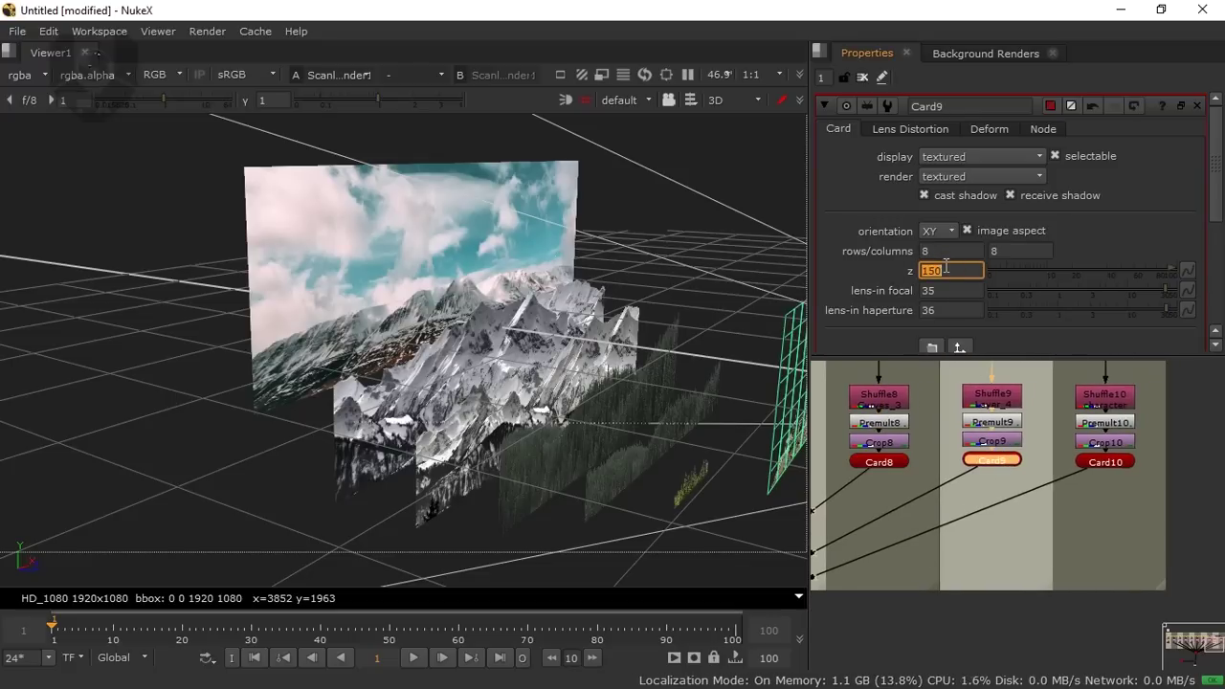
{"action": "left_click_drag", "start_coordinate": [684, 426], "coordinate": [411, 425]}
Set the character layer's card, Card10, to a z distance of 100
{"action": "left_click", "coordinate": [1109, 461]}
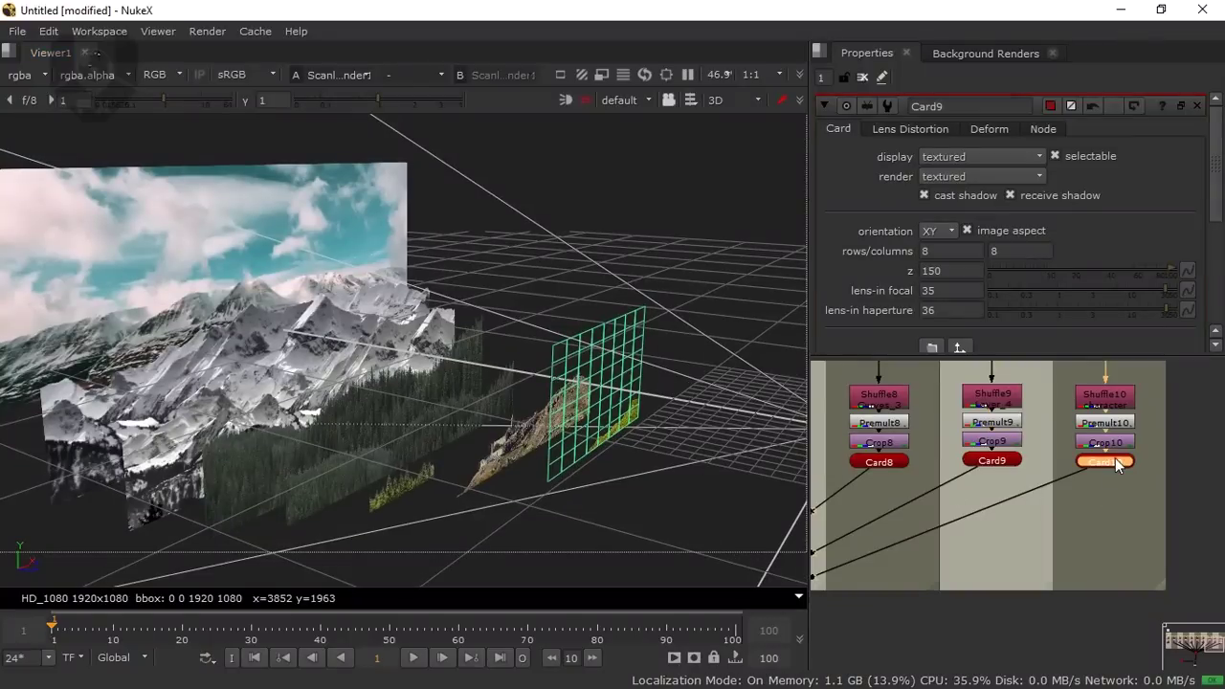
{"action": "left_click", "coordinate": [945, 273]}
{"action": "type", "text": "100"}
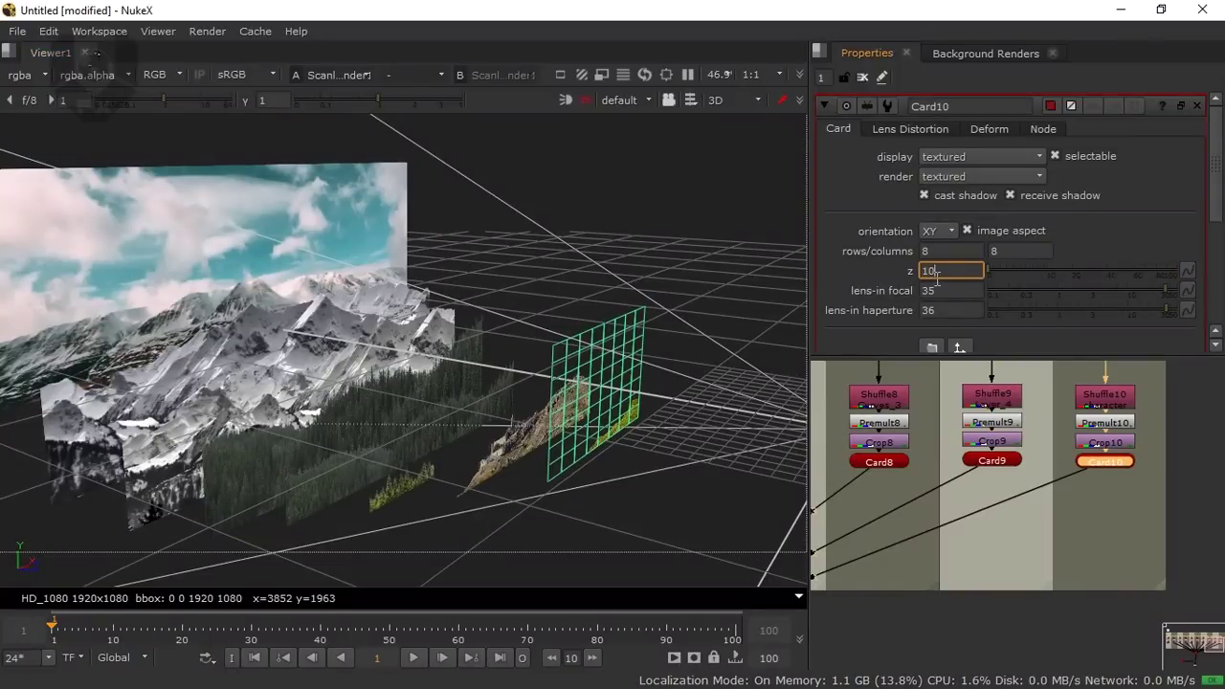
{"action": "key", "text": "Return"}
{"action": "left_click", "coordinate": [879, 636]}
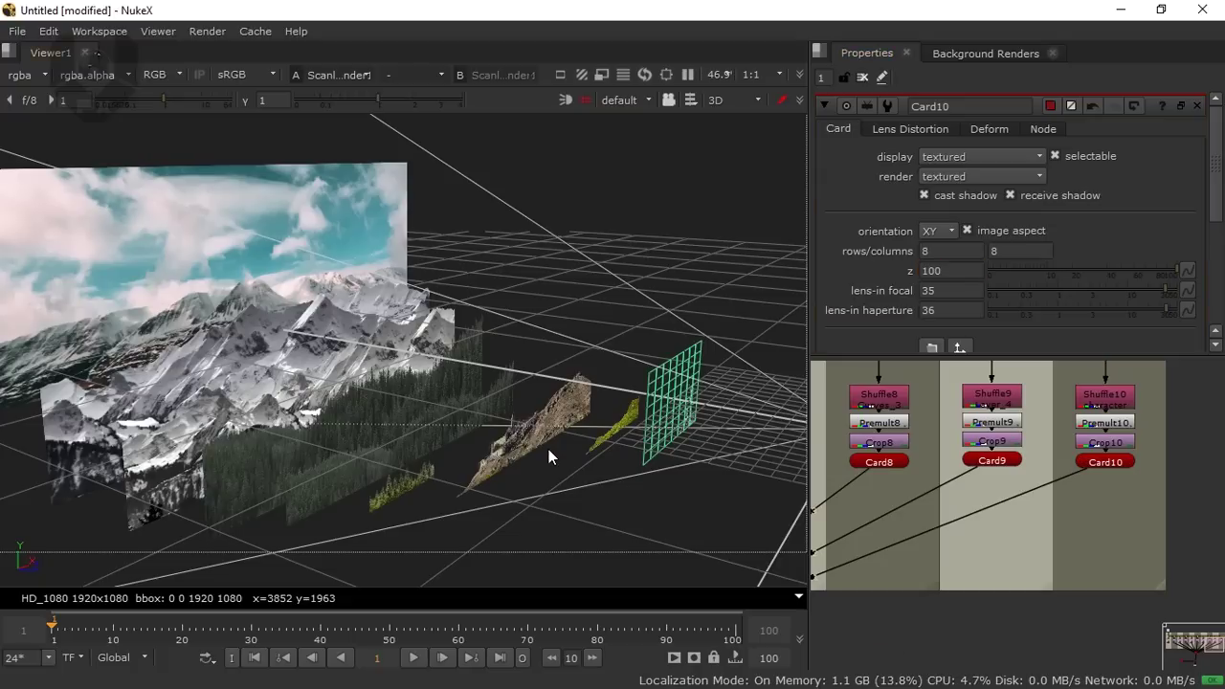
Examine the spacing of all cards in 3D and the rendered composite through the camera in 2D
{"action": "left_click", "coordinate": [548, 449]}
{"action": "left_click", "coordinate": [674, 492]}
{"action": "left_click_drag", "start_coordinate": [675, 492], "coordinate": [561, 175]}
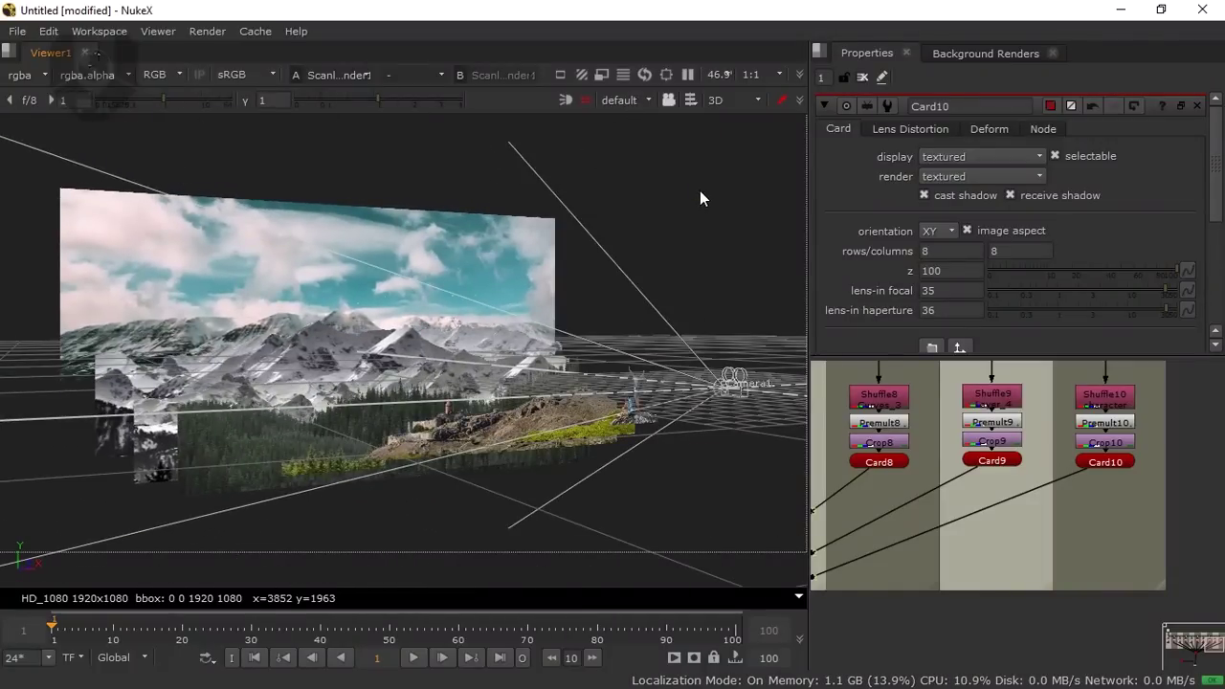
{"action": "key", "text": "Tab"}
{"action": "key", "text": "f"}
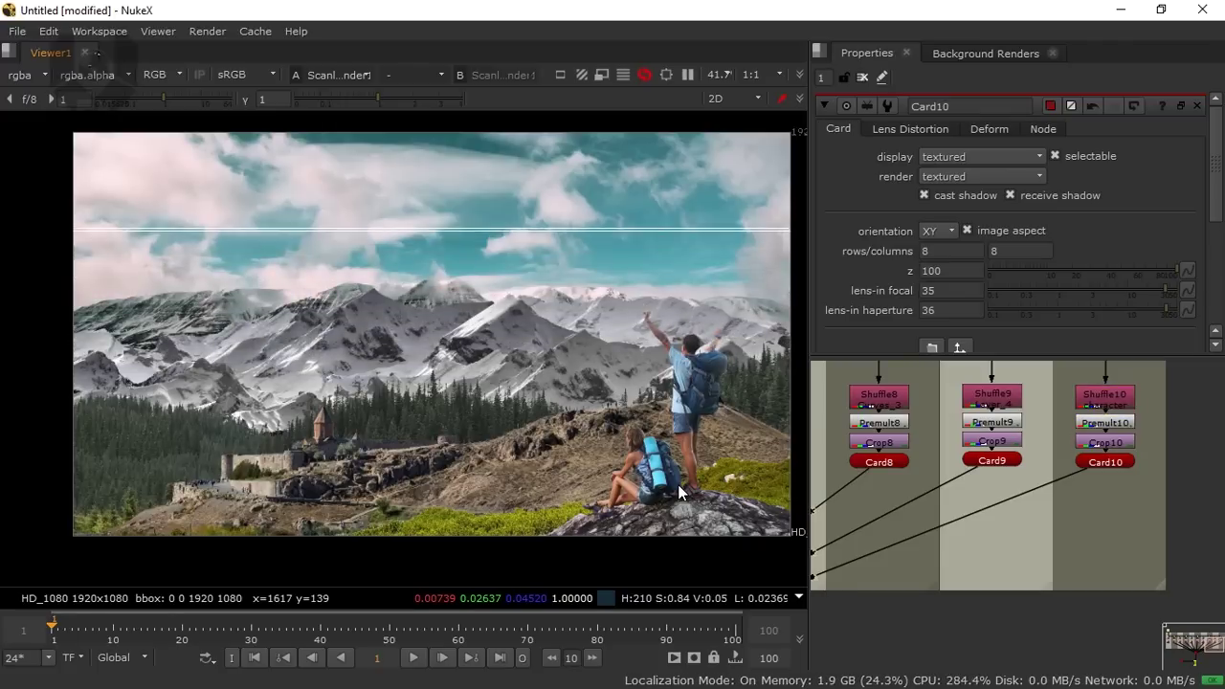
{"action": "left_click_drag", "start_coordinate": [672, 448], "coordinate": [646, 454]}
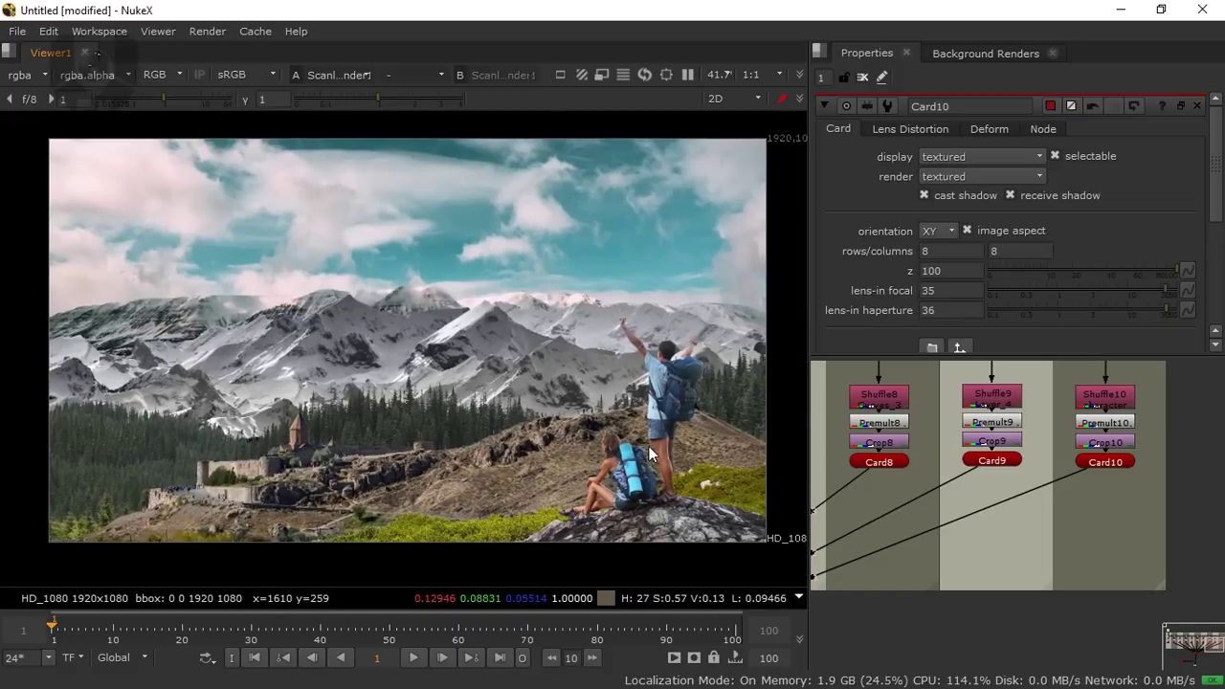
{"action": "left_click_drag", "start_coordinate": [1035, 500], "coordinate": [1162, 508]}
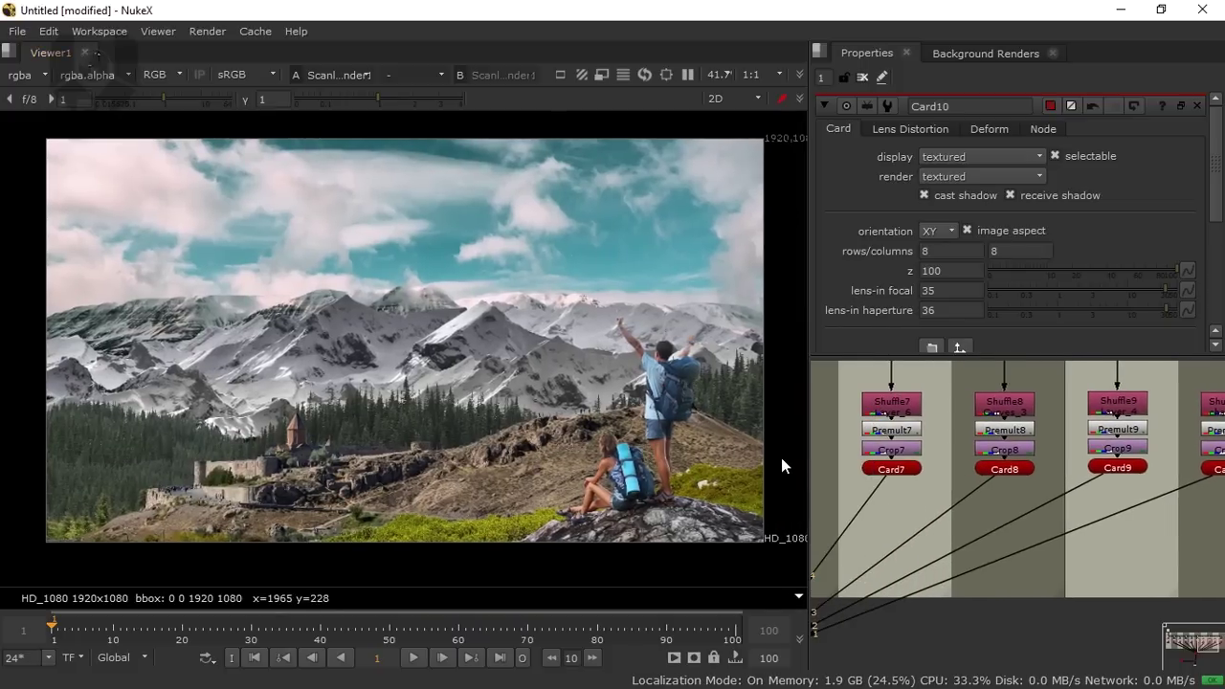
{"action": "left_click_drag", "start_coordinate": [936, 507], "coordinate": [1058, 484]}
{"action": "left_click_drag", "start_coordinate": [877, 579], "coordinate": [946, 565]}
{"action": "scroll", "coordinate": [967, 534], "scroll_direction": "down", "scroll_amount": 2}
{"action": "scroll", "coordinate": [936, 566], "scroll_direction": "down", "scroll_amount": 2}
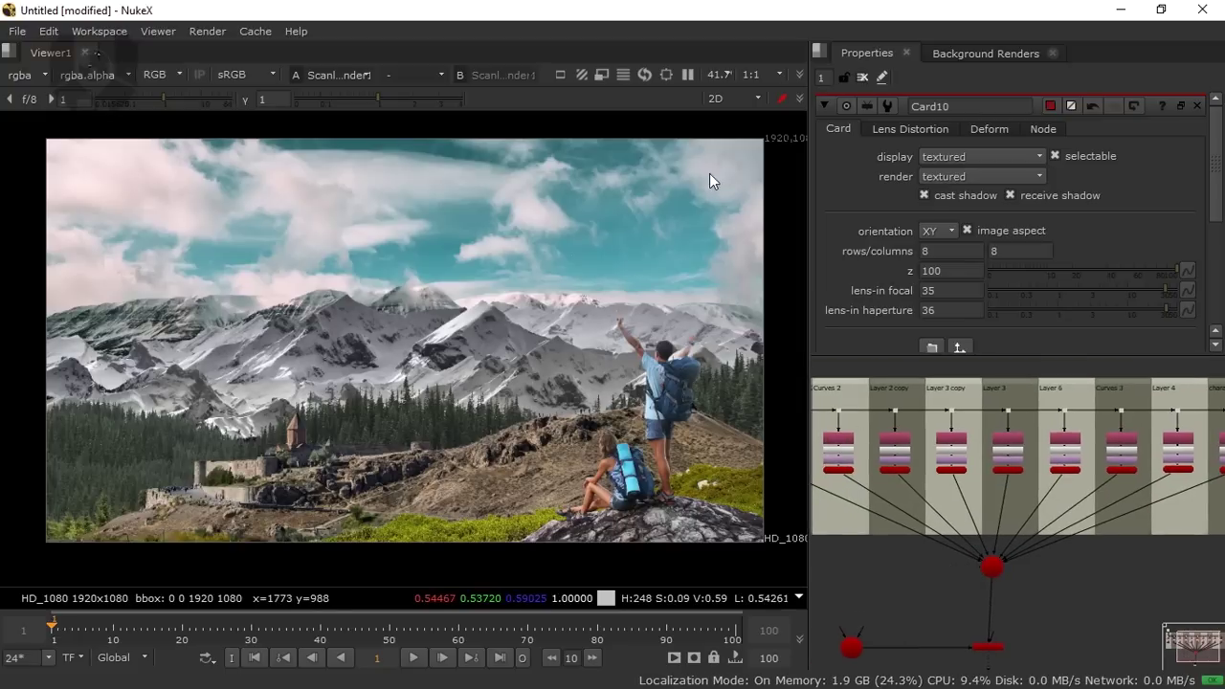
Reduce the viewer's render resolution to 1:2
{"action": "left_click", "coordinate": [758, 76]}
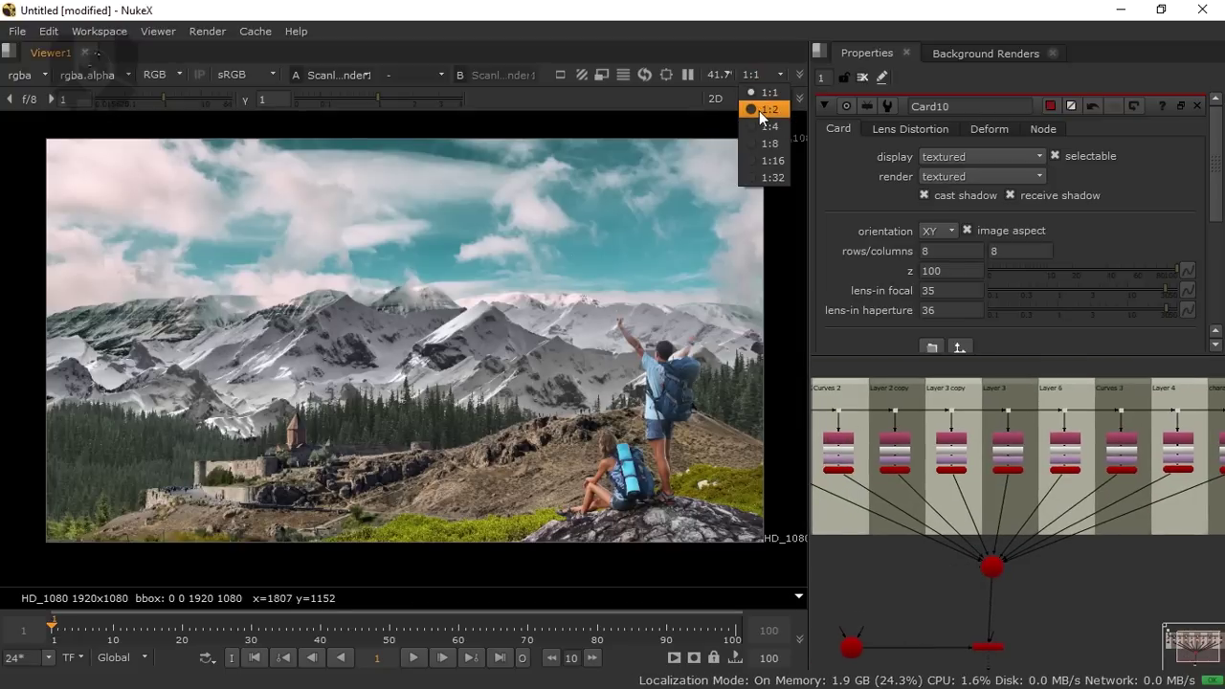
{"action": "left_click", "coordinate": [762, 111]}
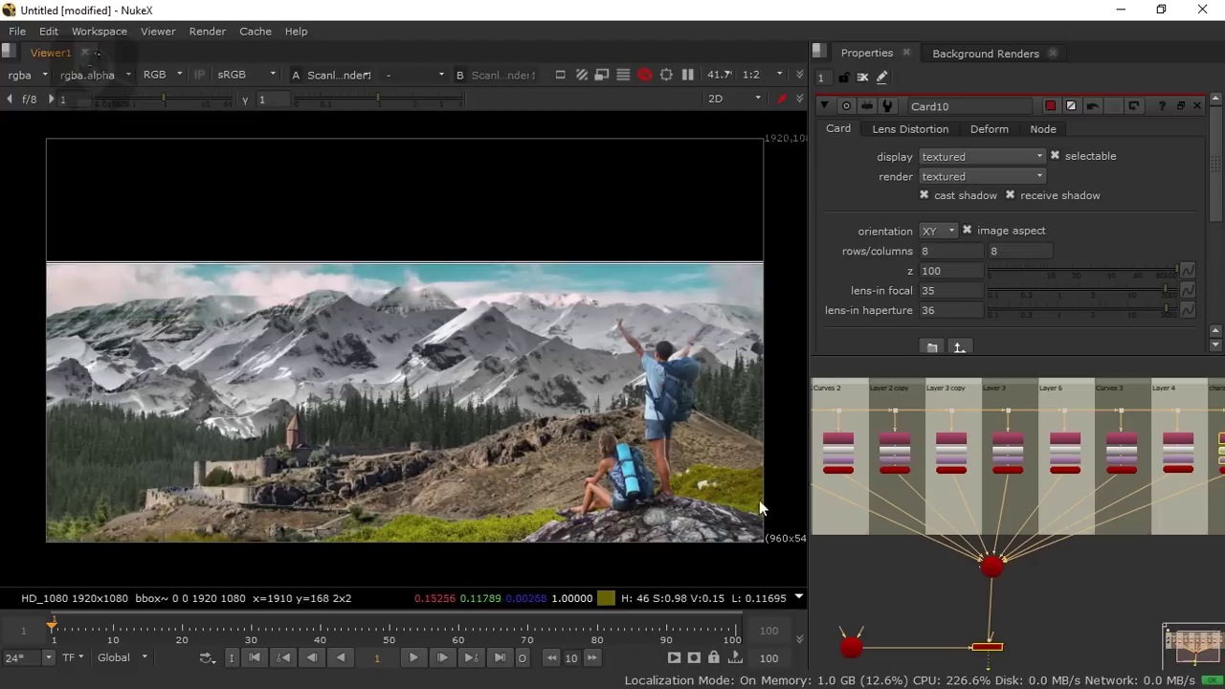
{"action": "left_click_drag", "start_coordinate": [728, 490], "coordinate": [657, 454]}
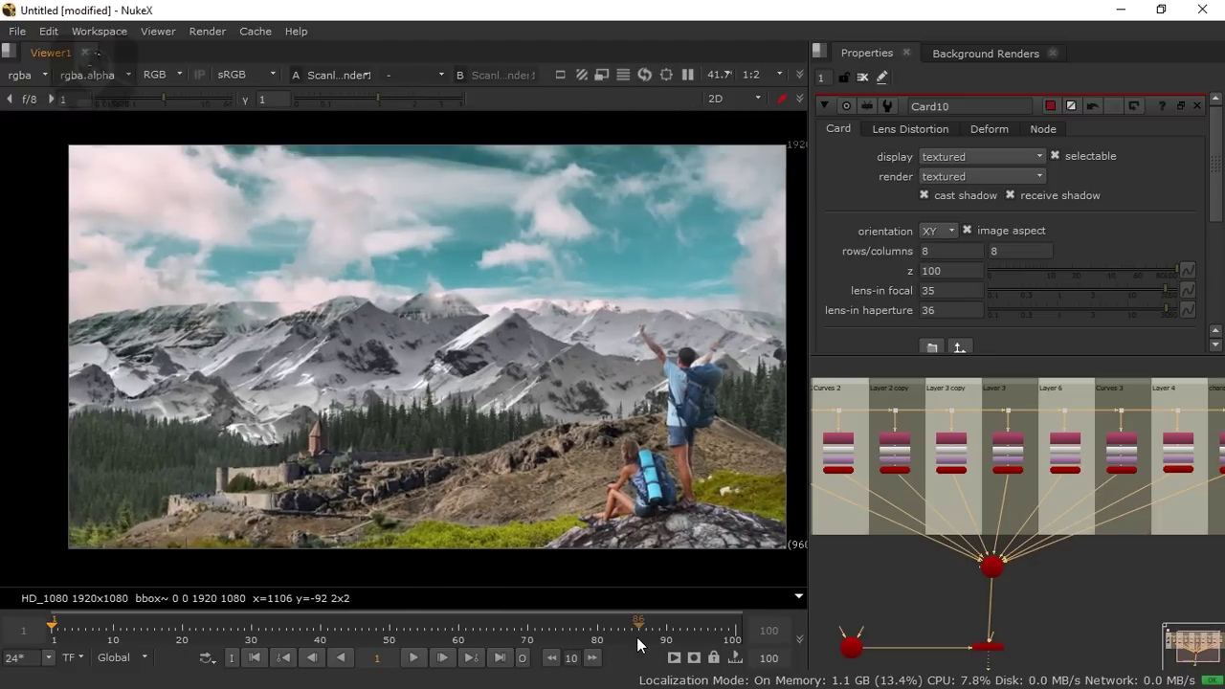
Set keyframes on Camera1's translate and rotate values at frame 1
{"action": "scroll", "coordinate": [970, 593], "scroll_direction": "up", "scroll_amount": 4}
{"action": "double_click", "coordinate": [902, 577]}
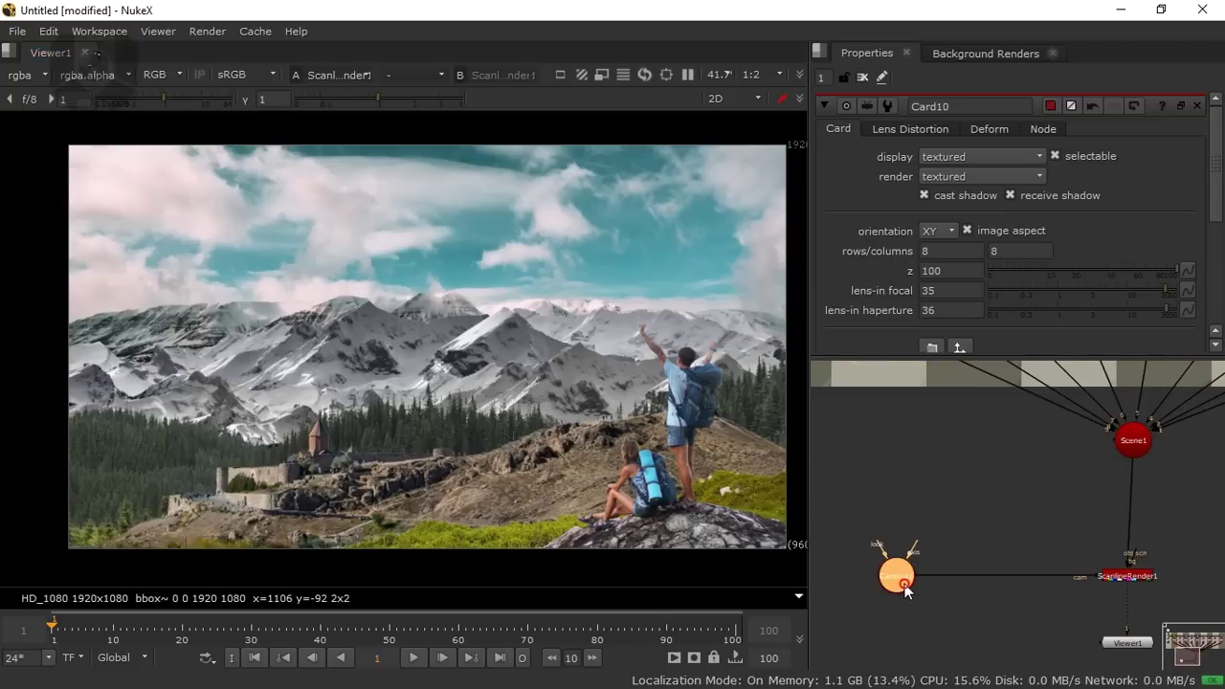
{"action": "scroll", "coordinate": [865, 287], "scroll_direction": "down", "scroll_amount": 1}
{"action": "scroll", "coordinate": [866, 287], "scroll_direction": "up", "scroll_amount": 1}
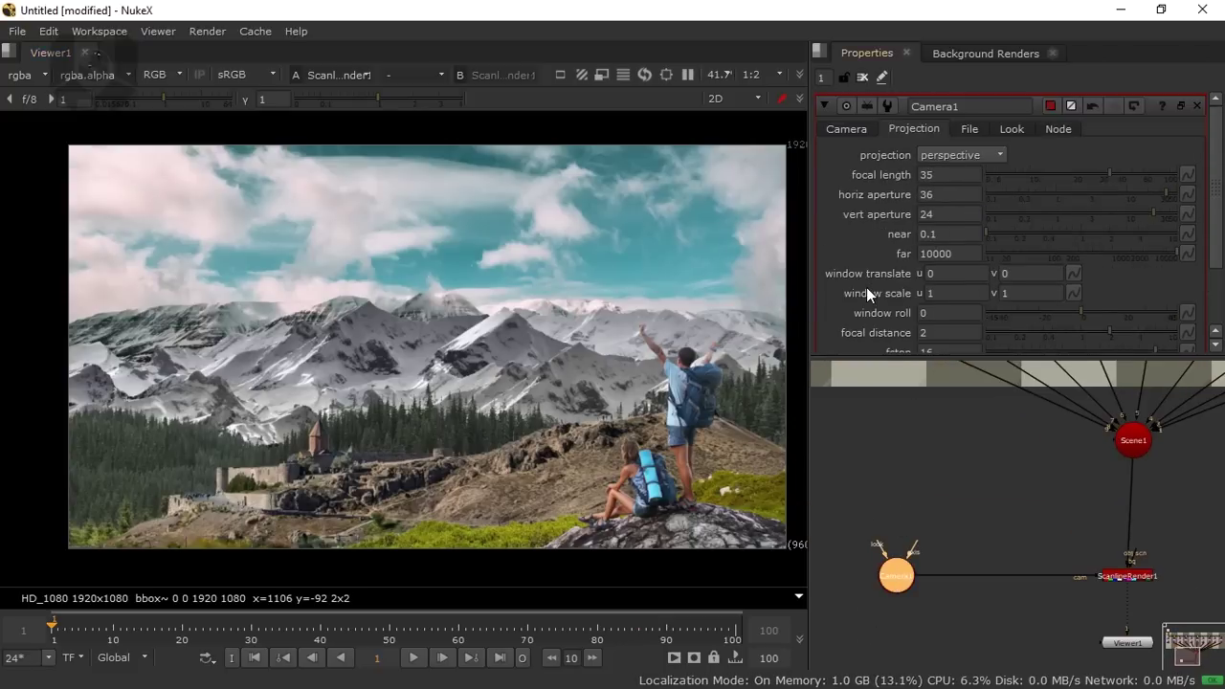
{"action": "left_click", "coordinate": [846, 130]}
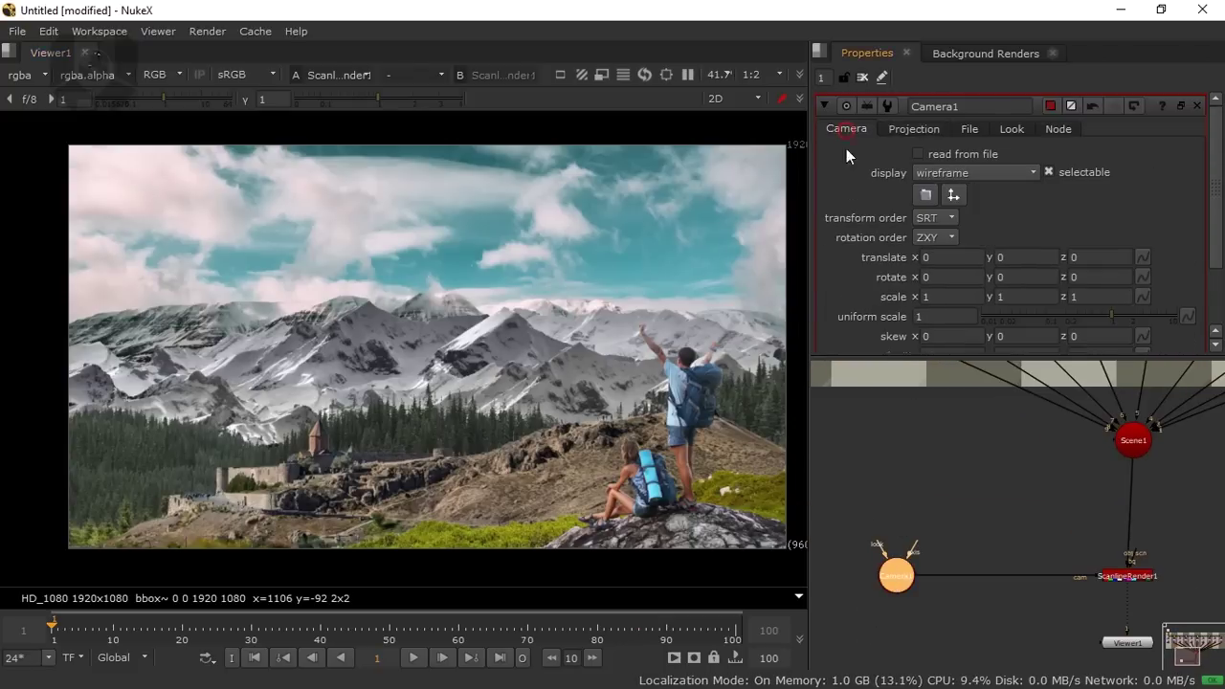
{"action": "left_click", "coordinate": [1148, 258]}
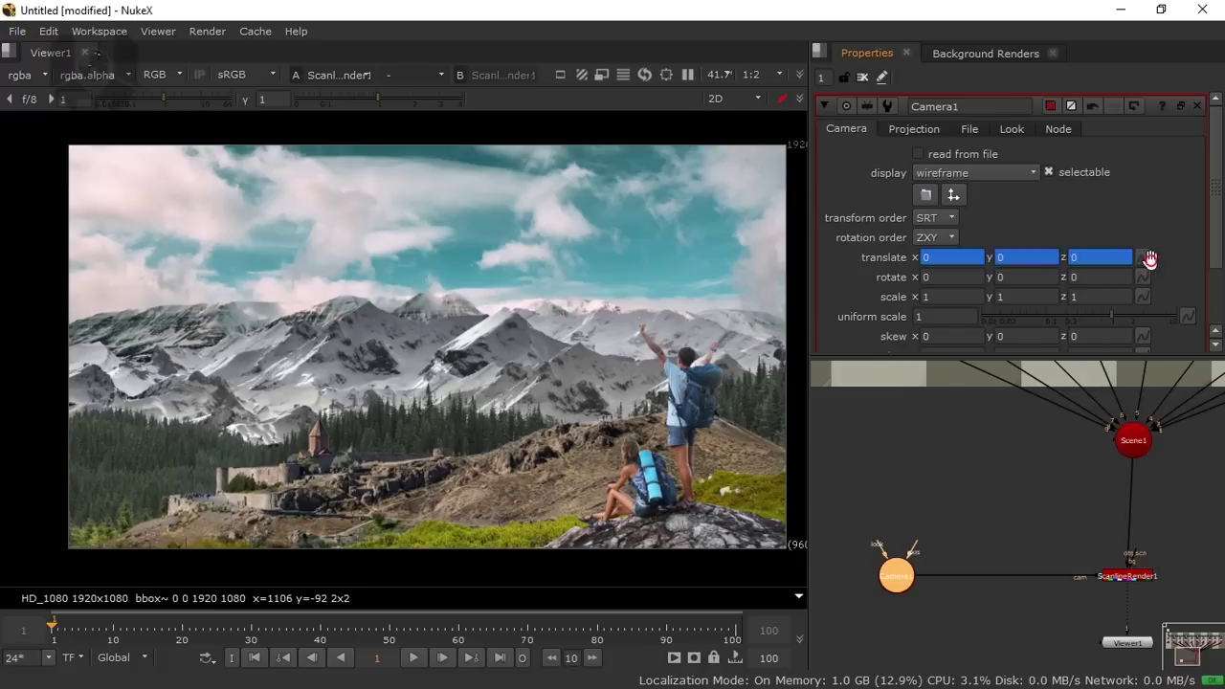
{"action": "right_click", "coordinate": [1146, 267]}
{"action": "left_click", "coordinate": [1175, 238]}
{"action": "right_click", "coordinate": [1142, 278]}
{"action": "left_click", "coordinate": [1147, 287]}
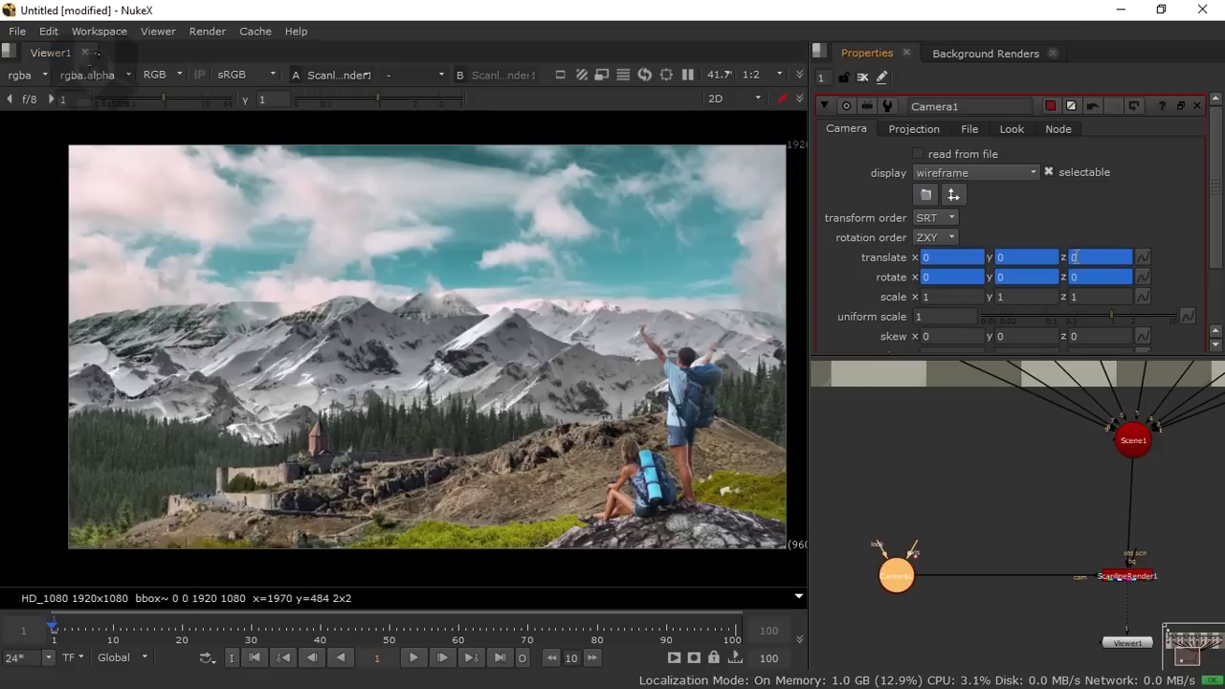
Move Camera1 forward into the scene at frame 1 with a translate z of -64
{"action": "key", "text": "Up"}
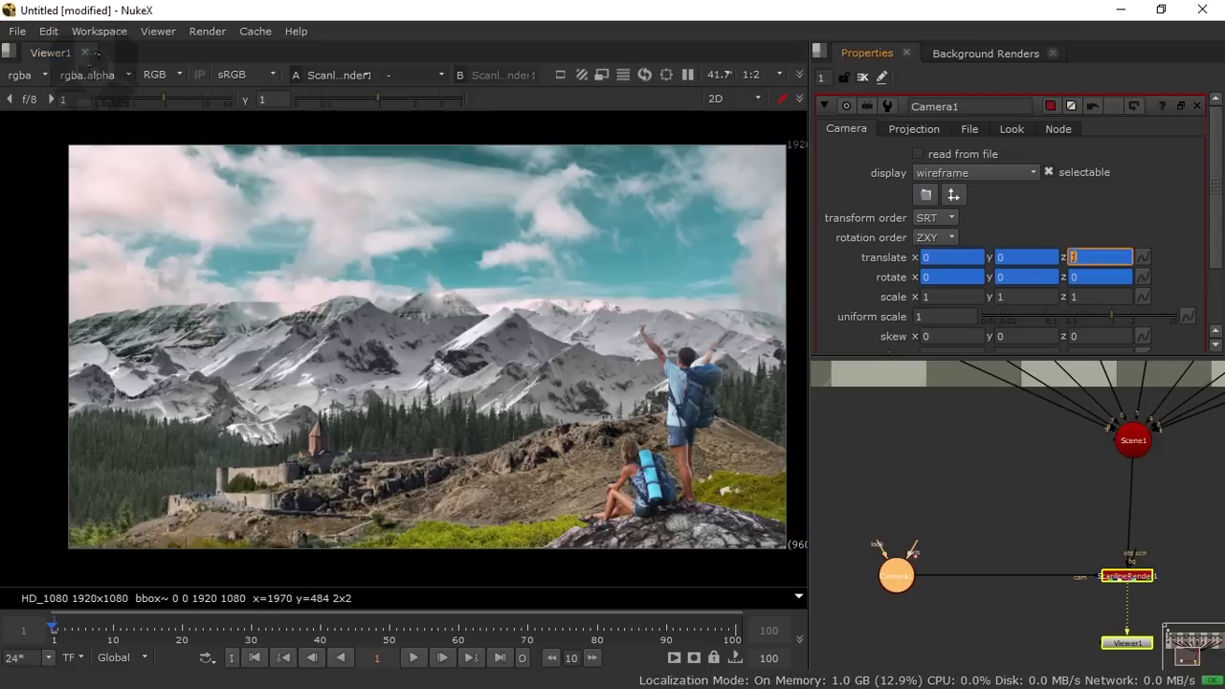
{"action": "key", "text": "Down"}
{"action": "key", "text": "Down"}
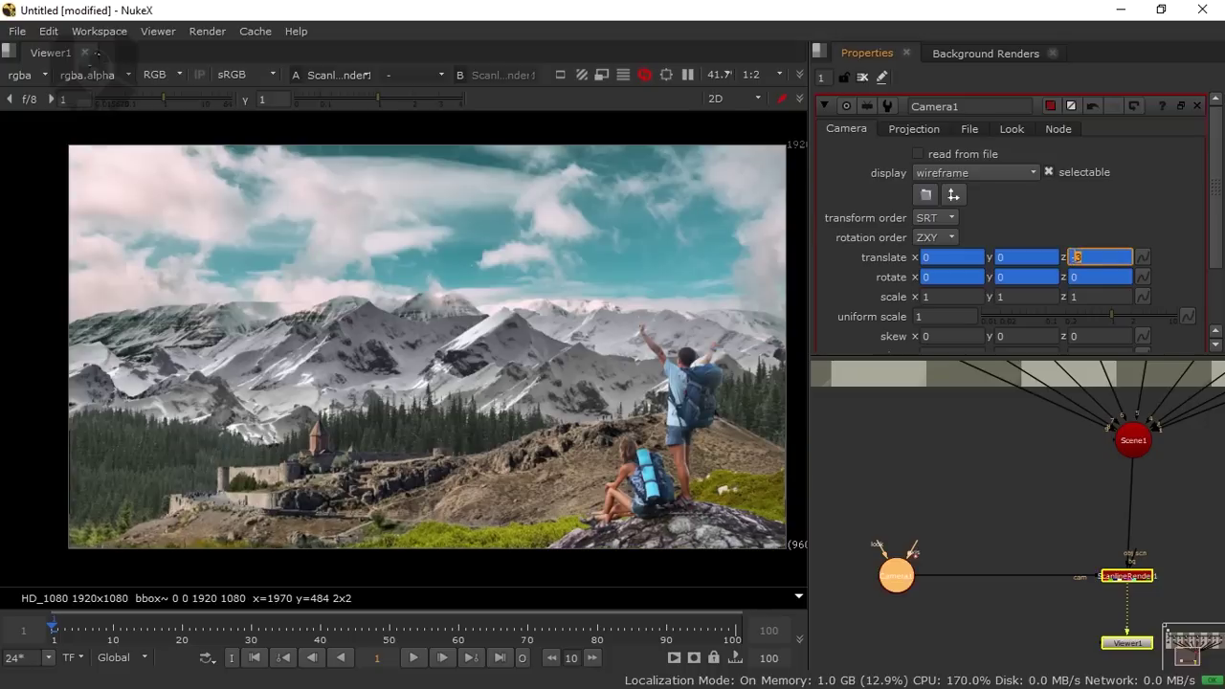
{"action": "type", "text": "10"}
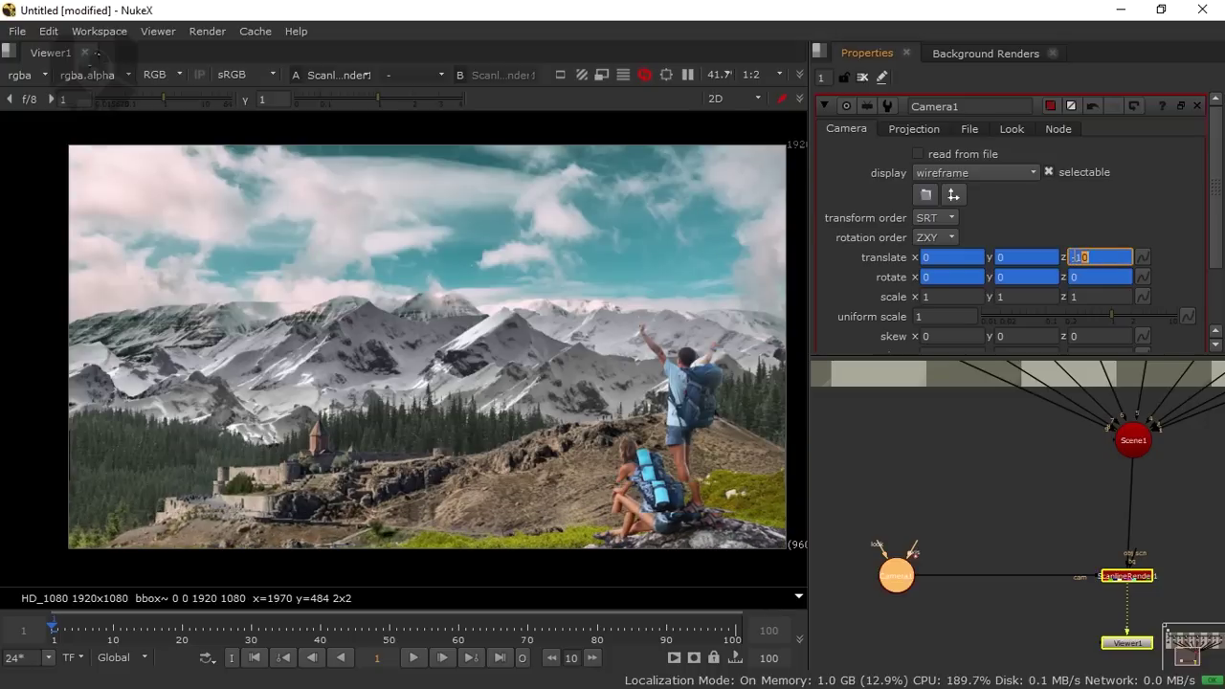
{"action": "type", "text": "14"}
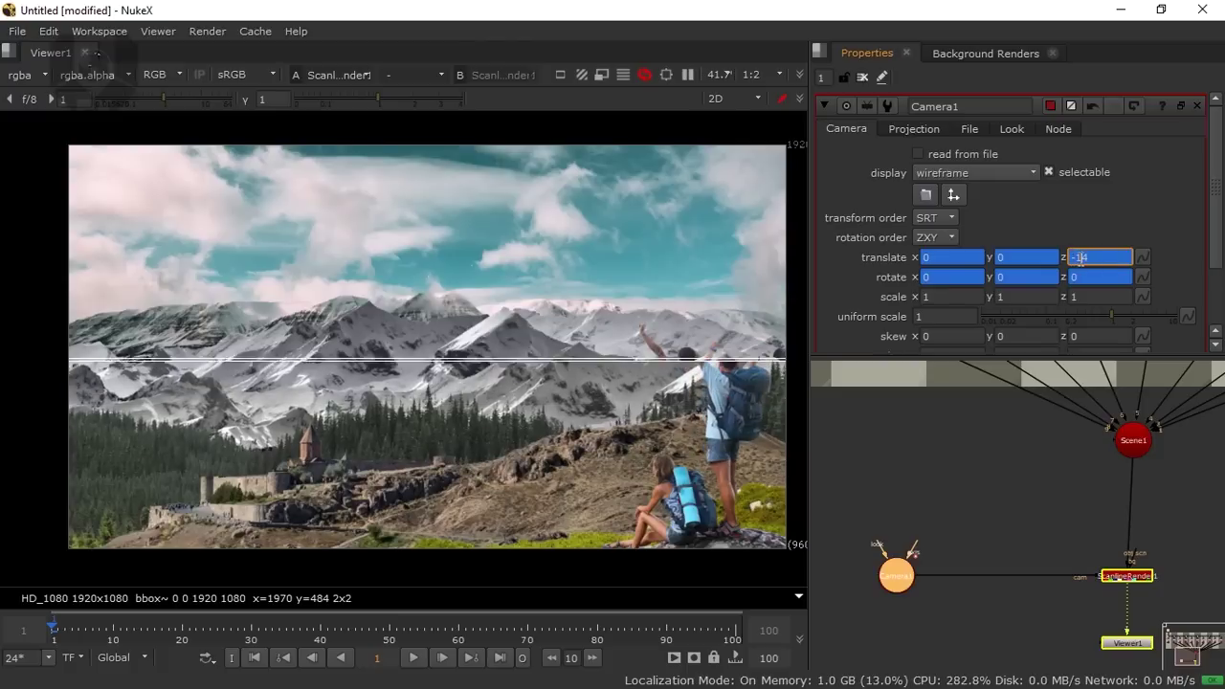
{"action": "key", "text": "Down"}
{"action": "key", "text": "Down"}
{"action": "key", "text": "Down"}
{"action": "key", "text": "Down"}
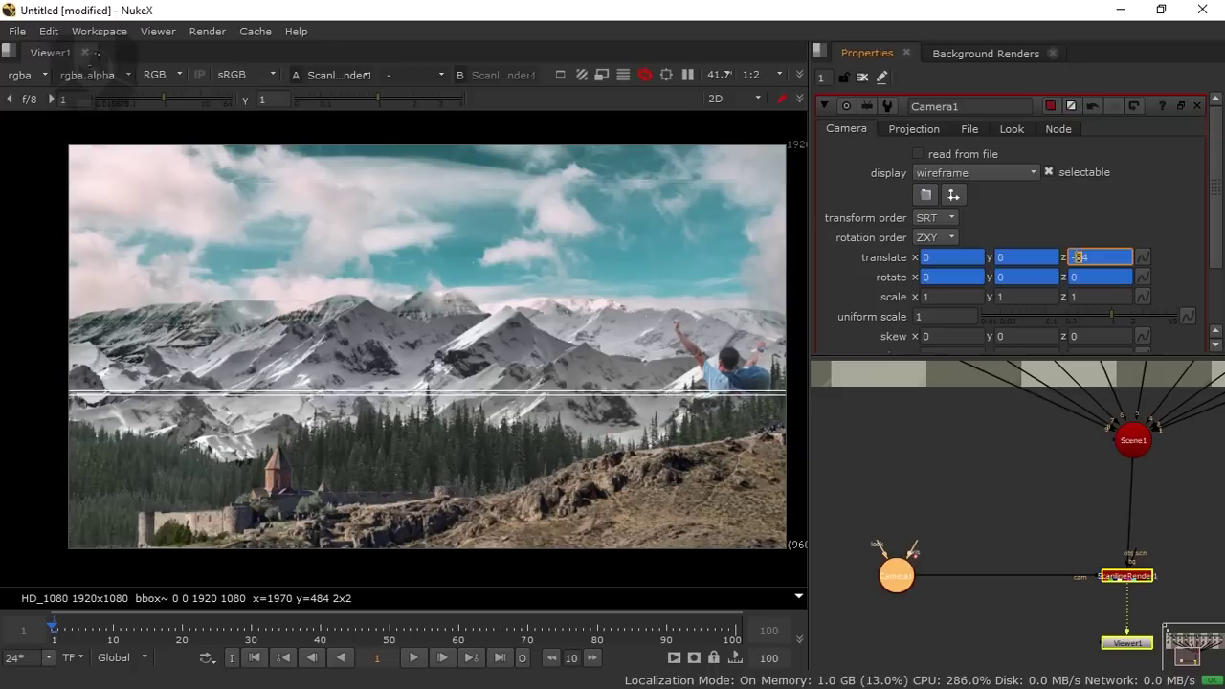
{"action": "scroll", "coordinate": [1076, 257], "scroll_direction": "down", "scroll_amount": 1}
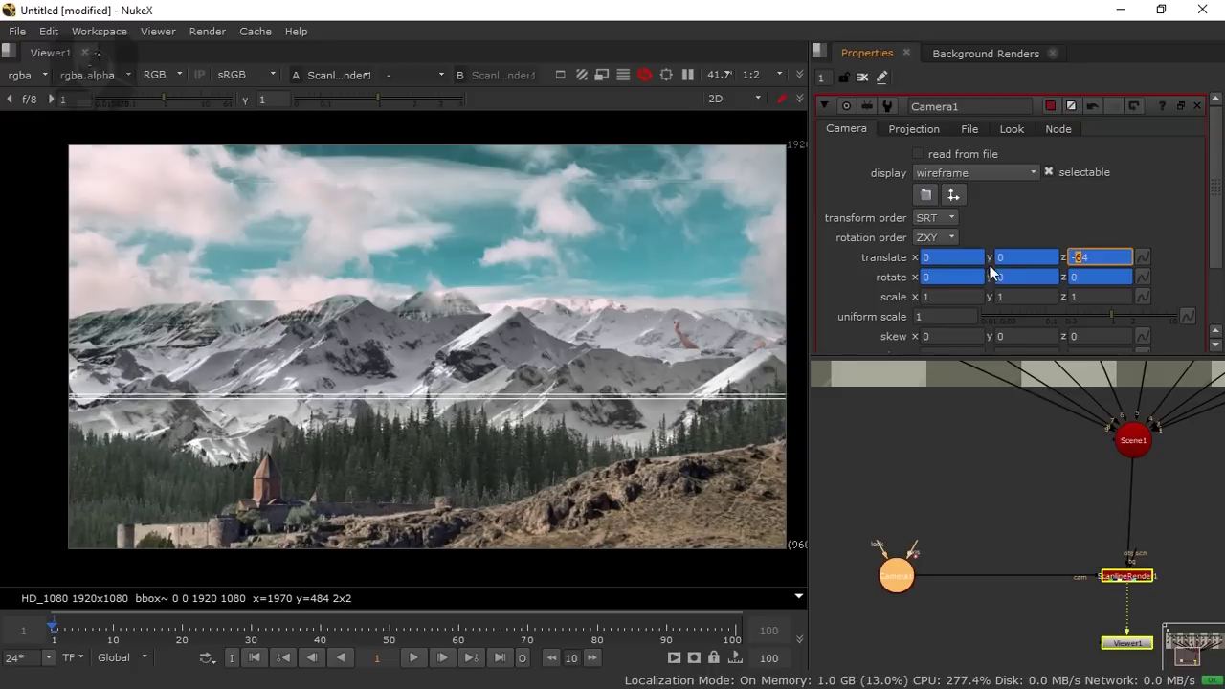
Set Camera1's translate x to -0.2 and translate y to -9 at frame 1
{"action": "left_click", "coordinate": [927, 253]}
{"action": "key", "text": "Down"}
{"action": "key", "text": "Down"}
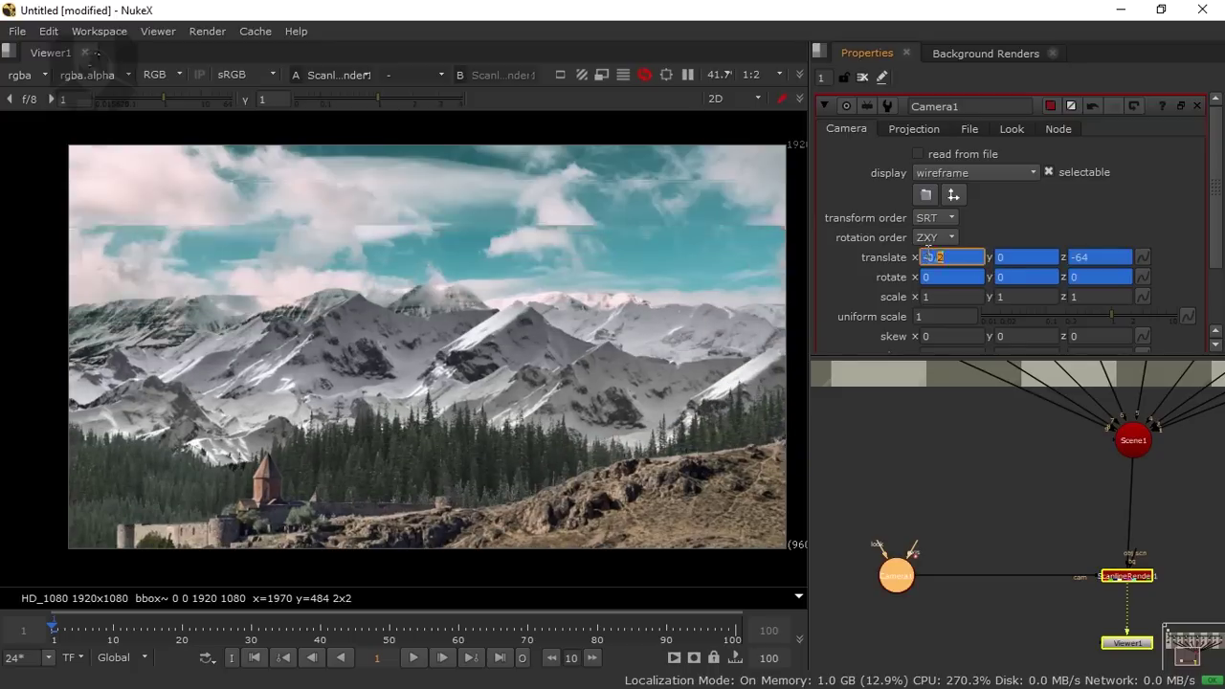
{"action": "left_click", "coordinate": [999, 257]}
{"action": "type", "text": "-5"}
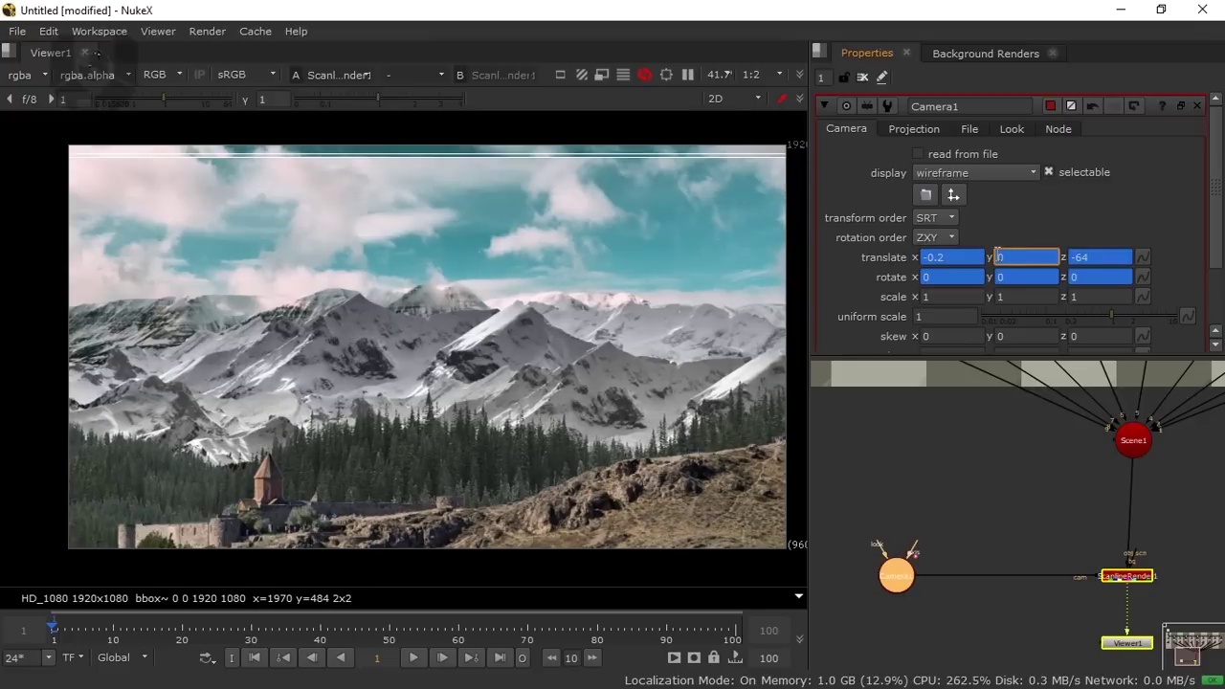
{"action": "key", "text": "Return"}
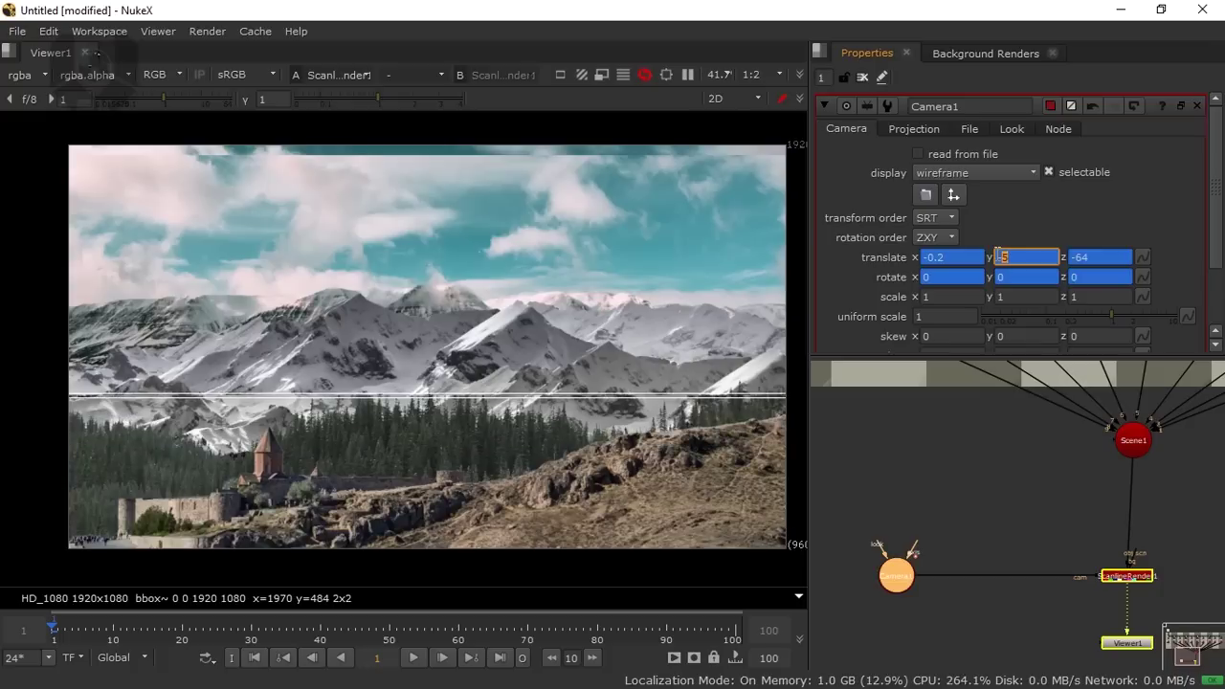
{"action": "key", "text": "Down"}
{"action": "key", "text": "Down"}
{"action": "key", "text": "Down"}
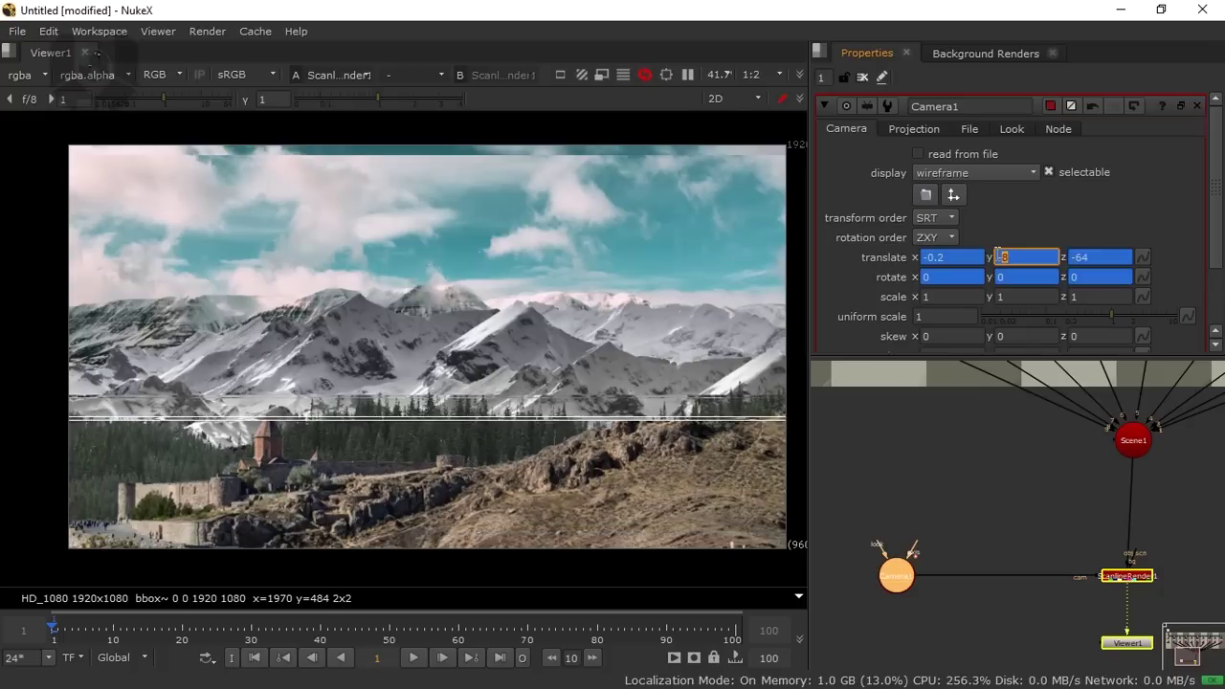
{"action": "key", "text": "Down"}
{"action": "key", "text": "Down"}
{"action": "key", "text": "Down"}
{"action": "left_click", "coordinate": [971, 426]}
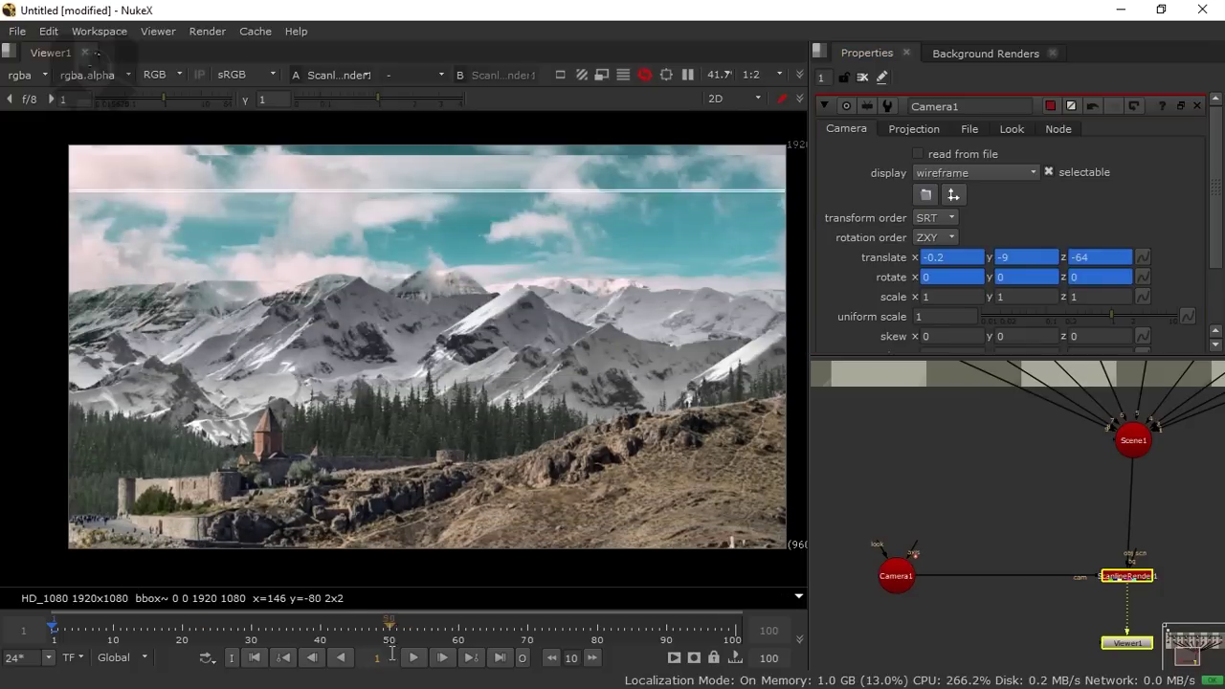
At frame 100, key Camera1's translate x, y and z back to 0
{"action": "left_click", "coordinate": [501, 658]}
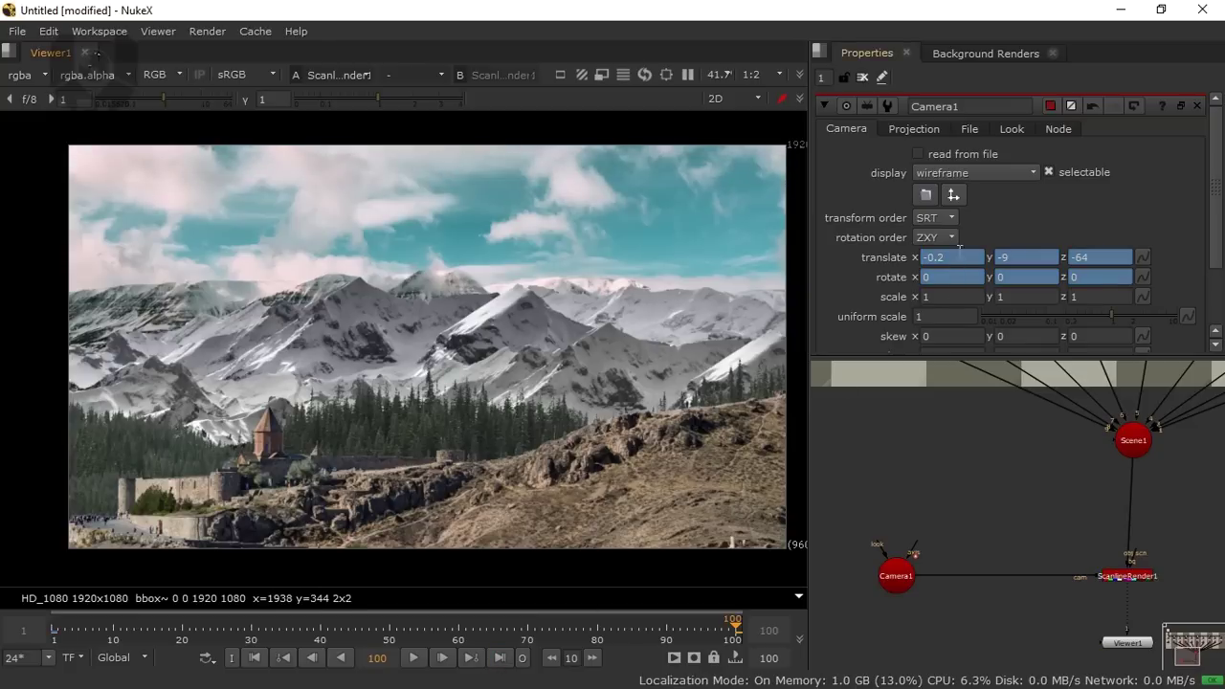
{"action": "type", "text": "0"}
{"action": "key", "text": "Tab"}
{"action": "type", "text": "0"}
{"action": "key", "text": "Tab"}
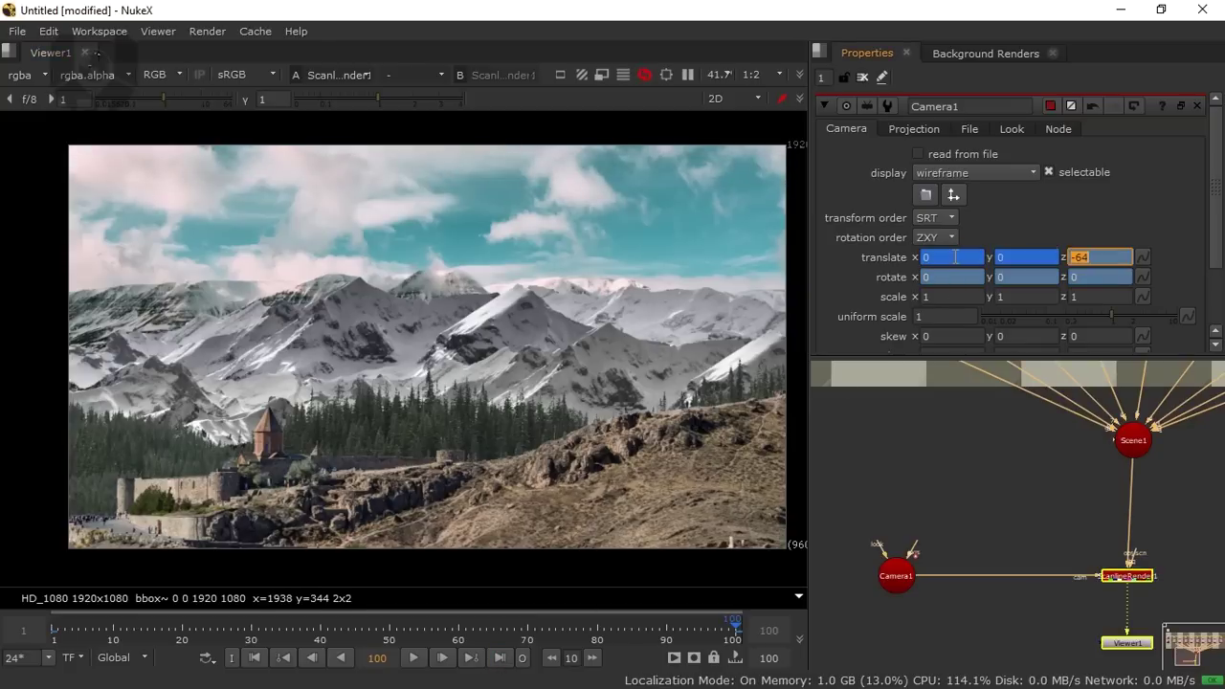
{"action": "type", "text": "0"}
{"action": "key", "text": "Return"}
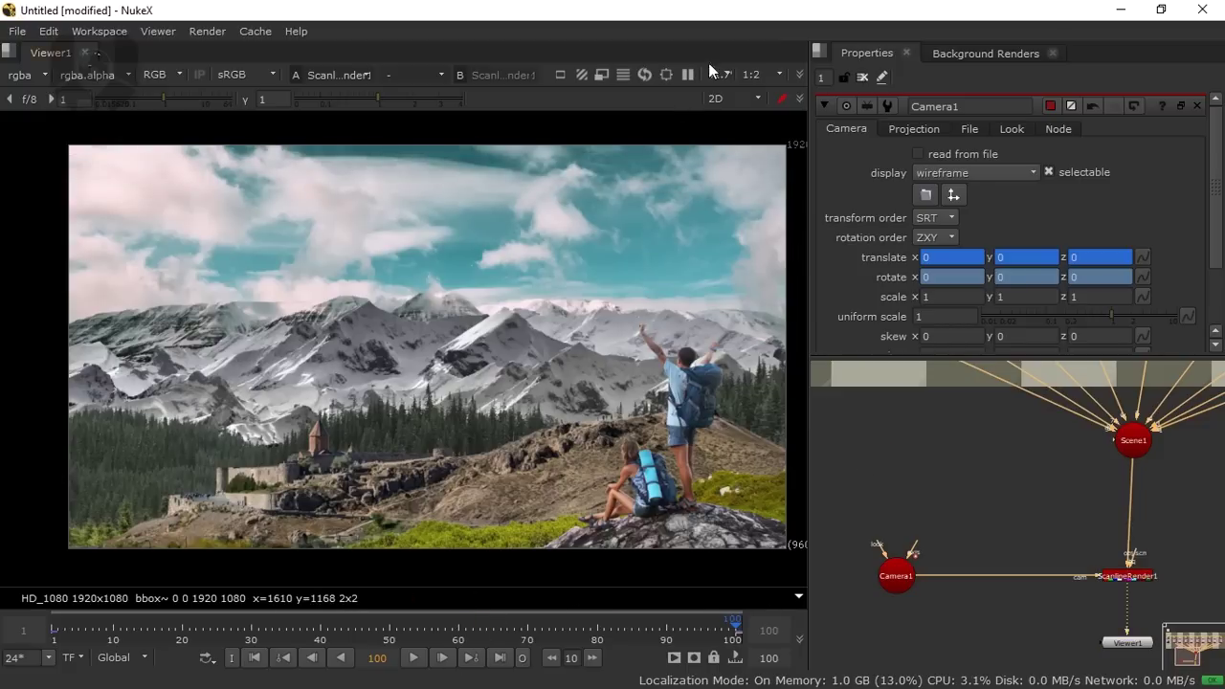
Inspect the camera's path in 3D by scrubbing to frame 30, and return to the 2D view at frame 1
{"action": "key", "text": "Tab"}
{"action": "left_click_drag", "start_coordinate": [438, 277], "coordinate": [724, 404]}
{"action": "left_click_drag", "start_coordinate": [455, 370], "coordinate": [435, 409]}
{"action": "left_click_drag", "start_coordinate": [676, 628], "coordinate": [251, 627]}
{"action": "key", "text": "Tab"}
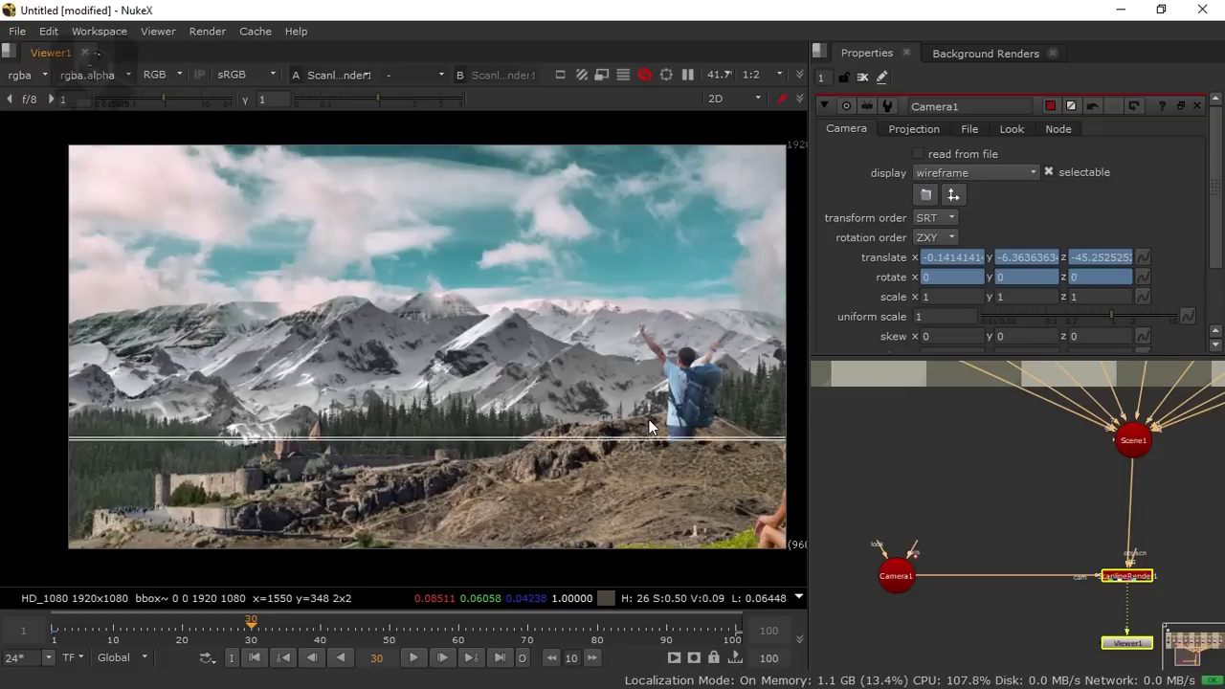
{"action": "left_click", "coordinate": [254, 657]}
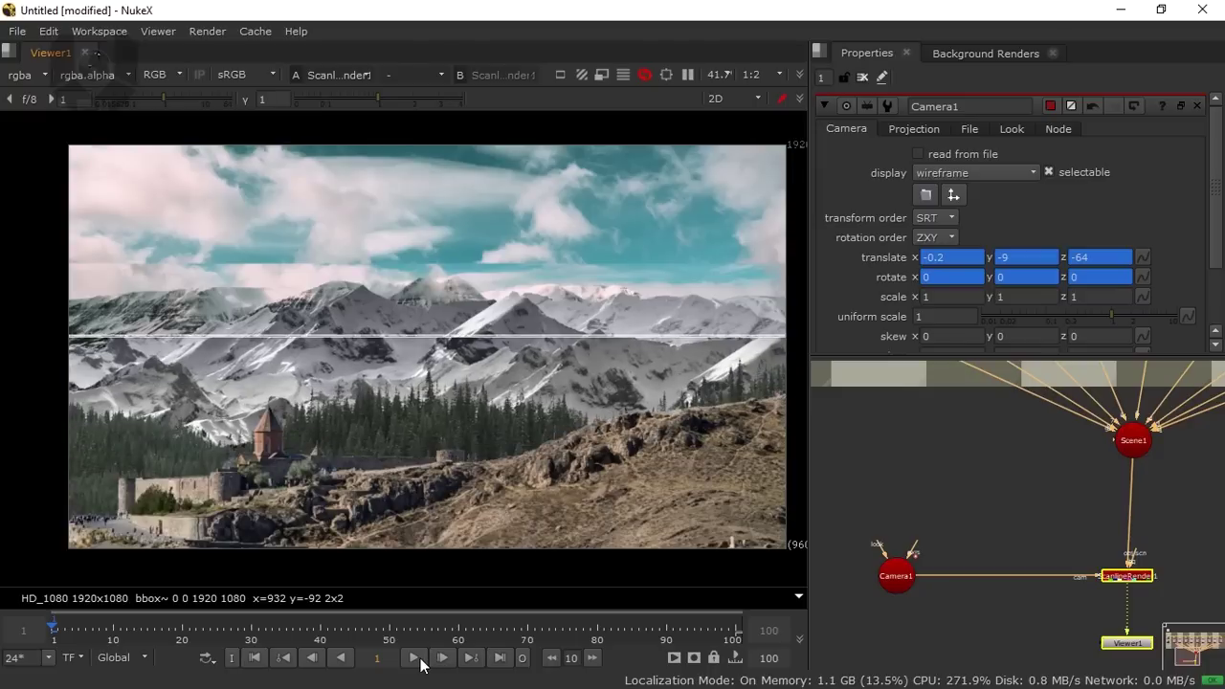
Play back and scrub through the camera move in proxy mode, and return to frame 1 at full resolution
{"action": "left_click", "coordinate": [415, 659]}
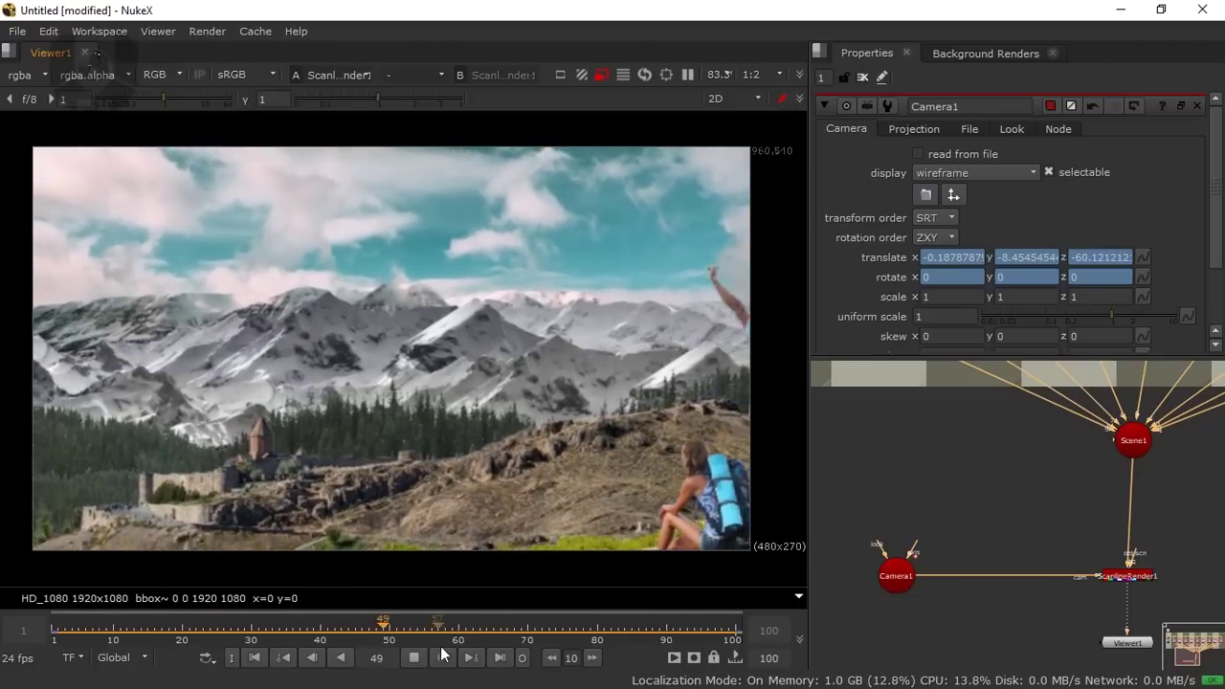
{"action": "left_click_drag", "start_coordinate": [502, 629], "coordinate": [611, 565]}
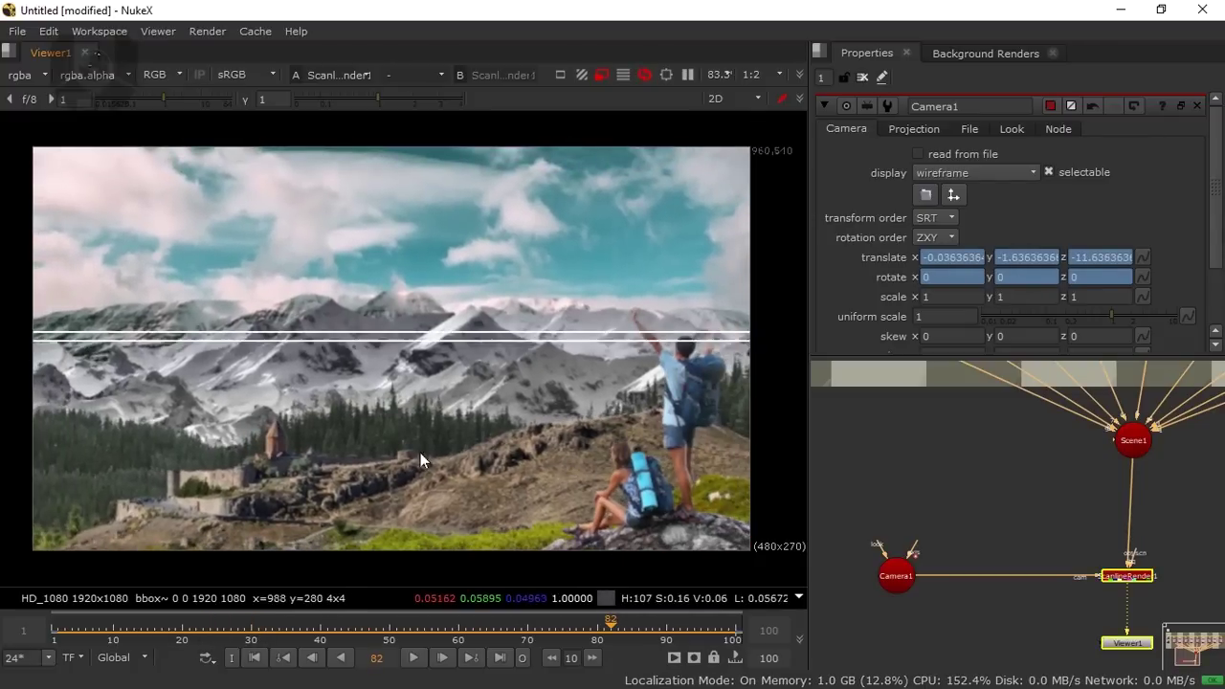
{"action": "left_click_drag", "start_coordinate": [624, 633], "coordinate": [330, 657]}
{"action": "left_click", "coordinate": [256, 657]}
{"action": "left_click", "coordinate": [604, 75]}
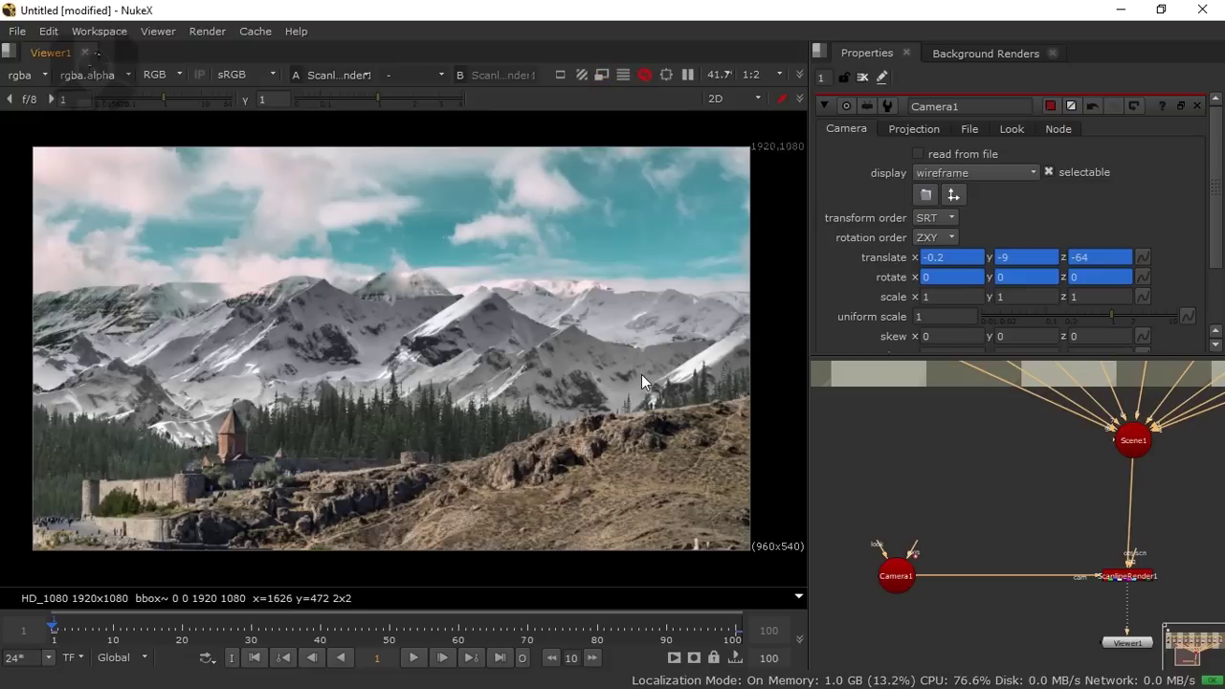
Add a ZDefocus node below ScanlineRender1, connected between it and the viewer
{"action": "left_click_drag", "start_coordinate": [1002, 536], "coordinate": [965, 470]}
{"action": "left_click_drag", "start_coordinate": [1088, 576], "coordinate": [1088, 667]}
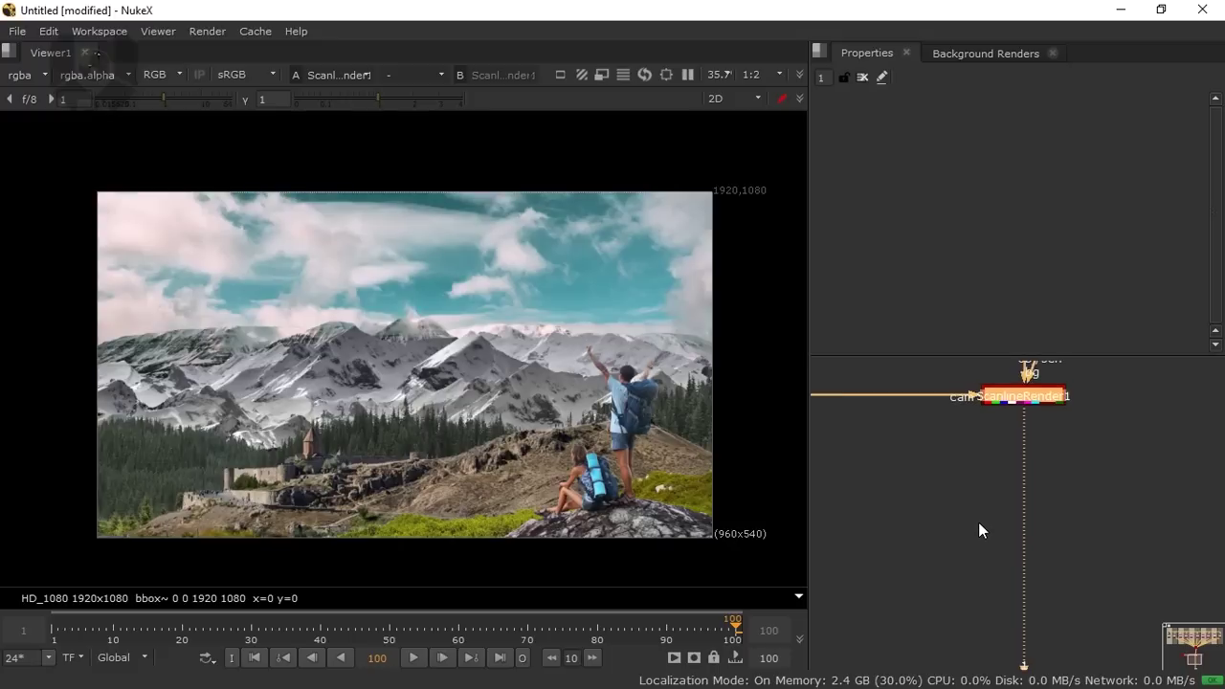
{"action": "key", "text": "Tab"}
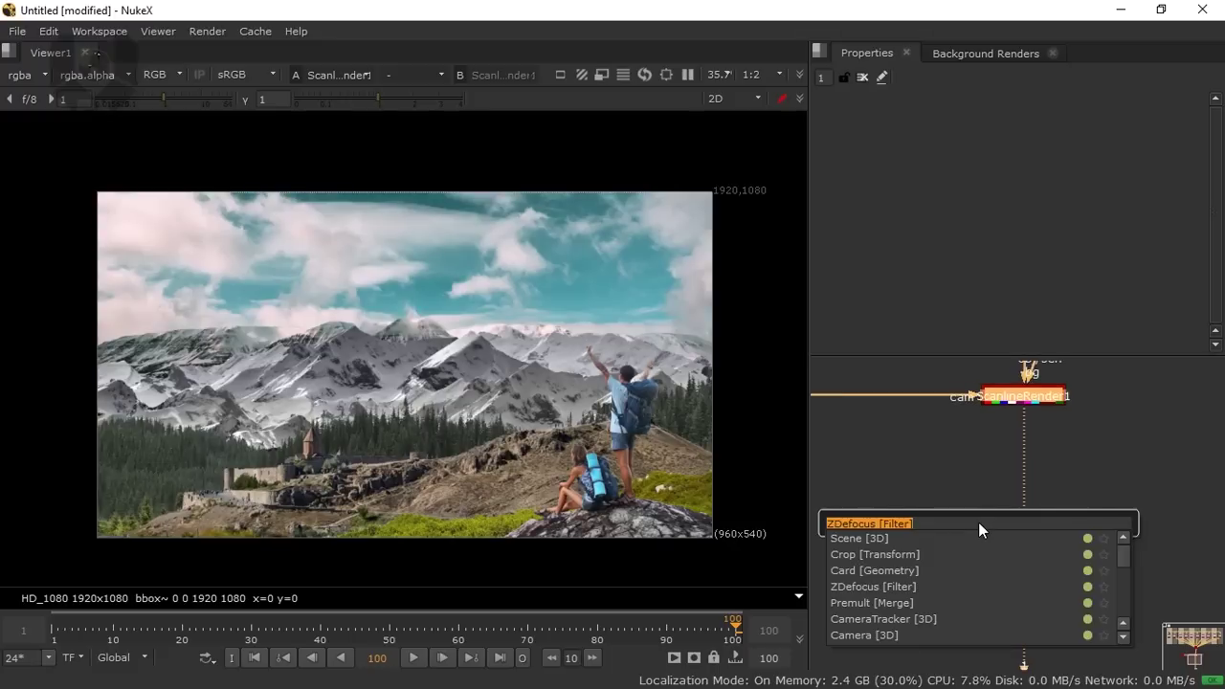
{"action": "key", "text": "Return"}
{"action": "left_click_drag", "start_coordinate": [1021, 429], "coordinate": [1009, 551]}
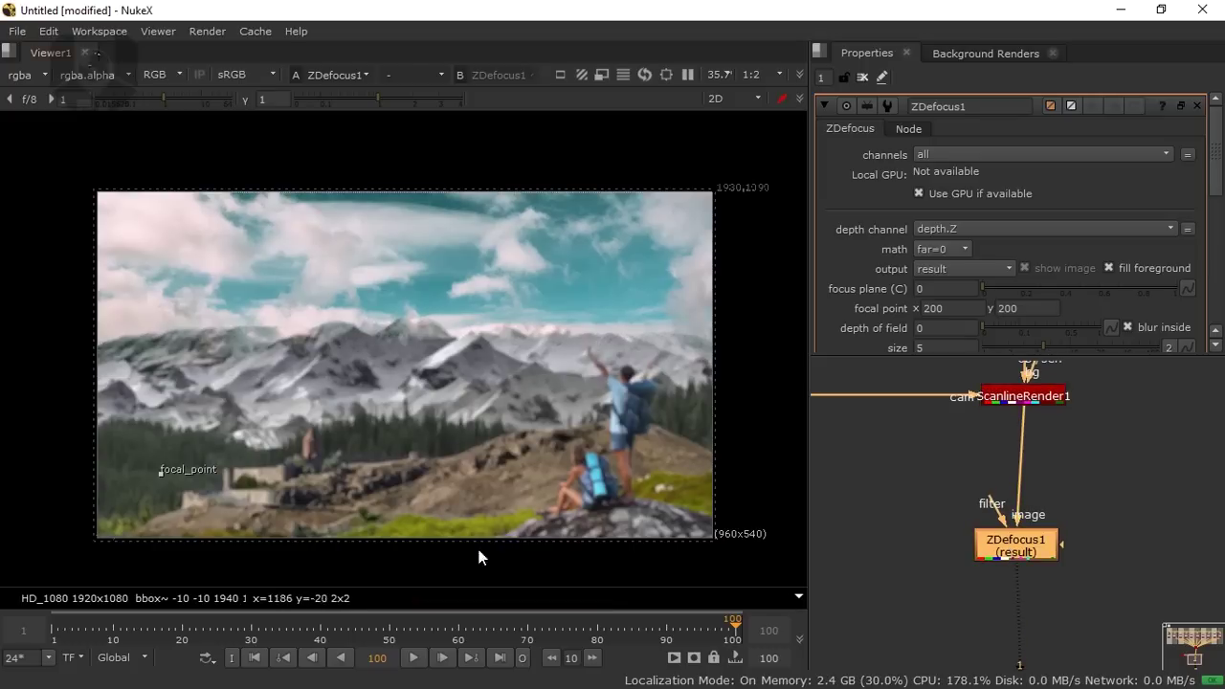
Place the ZDefocus1 focal point on the standing hiker at frame 100, at x 1638, y 458
{"action": "left_click_drag", "start_coordinate": [162, 472], "coordinate": [634, 411]}
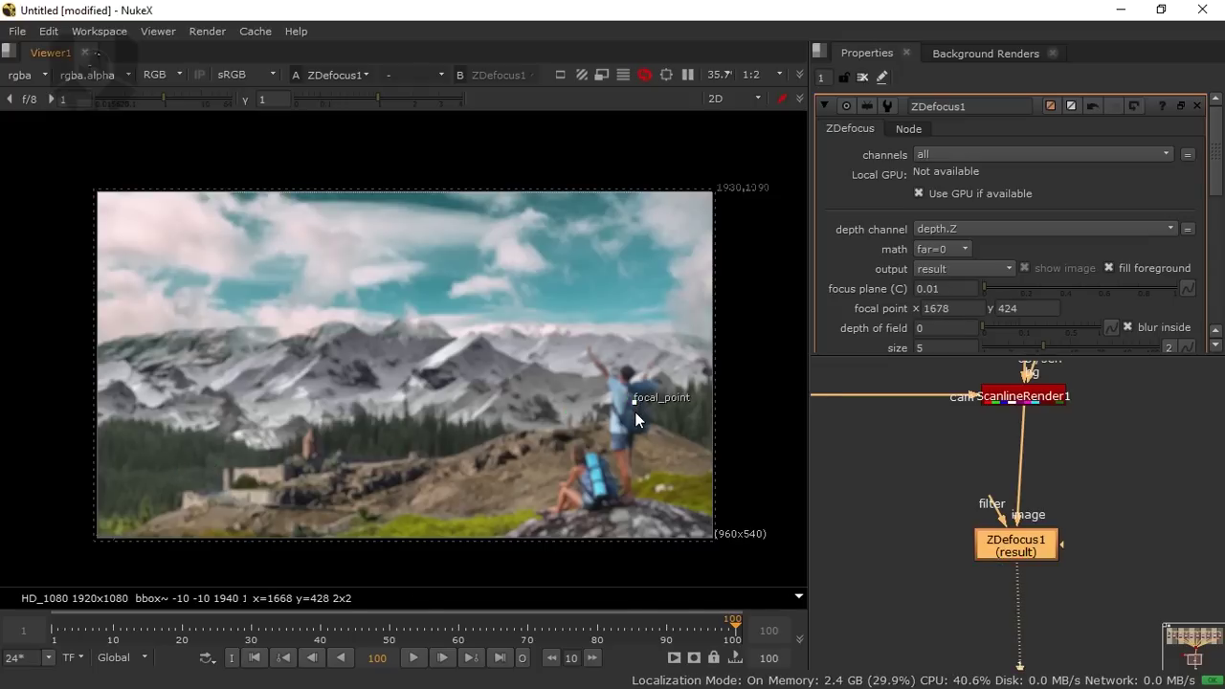
{"action": "scroll", "coordinate": [634, 412], "scroll_direction": "up", "scroll_amount": 5}
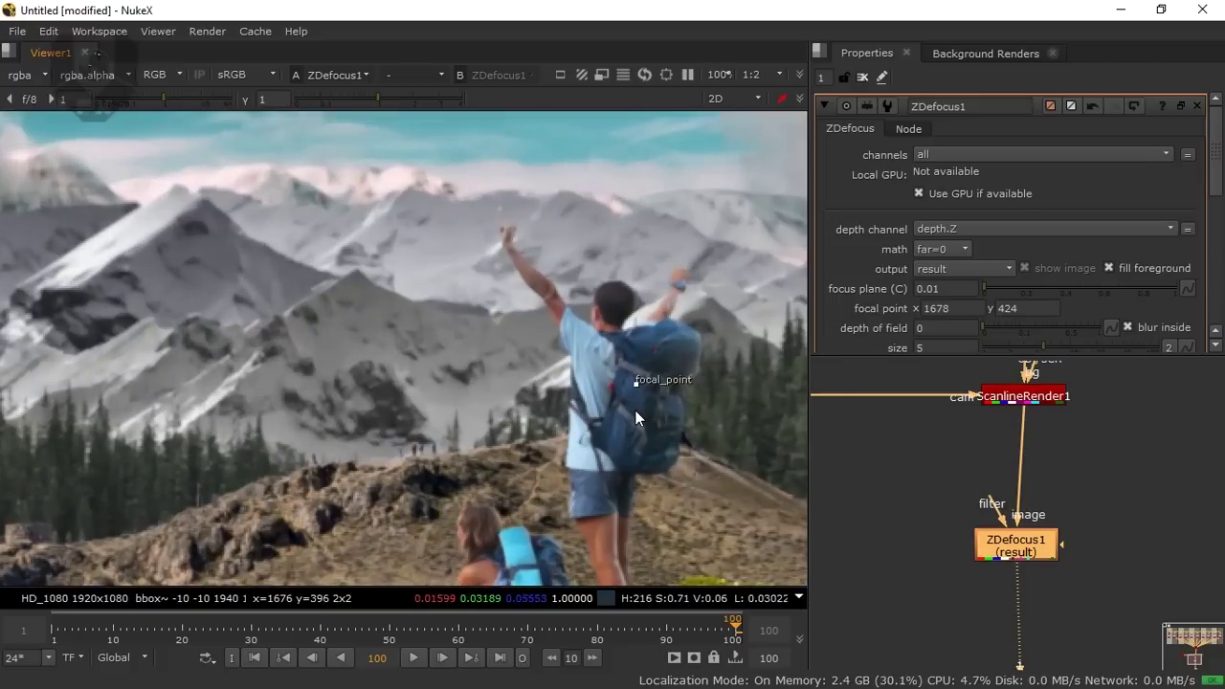
{"action": "scroll", "coordinate": [634, 409], "scroll_direction": "down", "scroll_amount": 3}
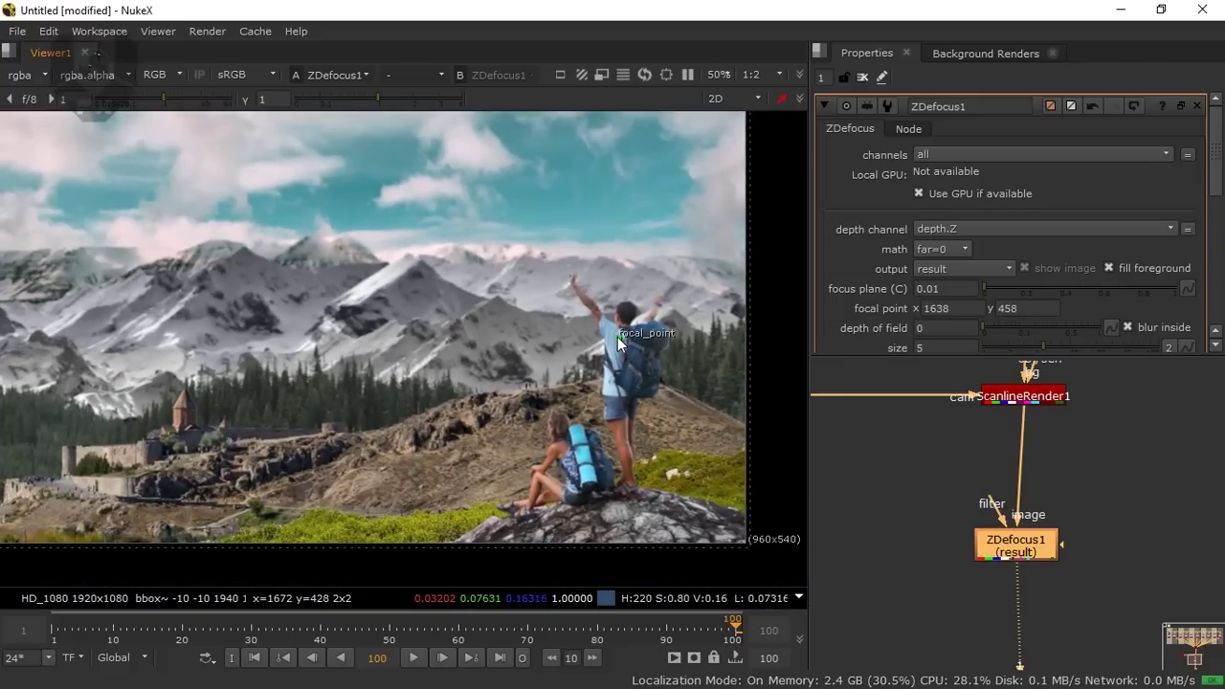
Set the ZDefocus1 blur size to 8
{"action": "scroll", "coordinate": [863, 296], "scroll_direction": "down", "scroll_amount": 1}
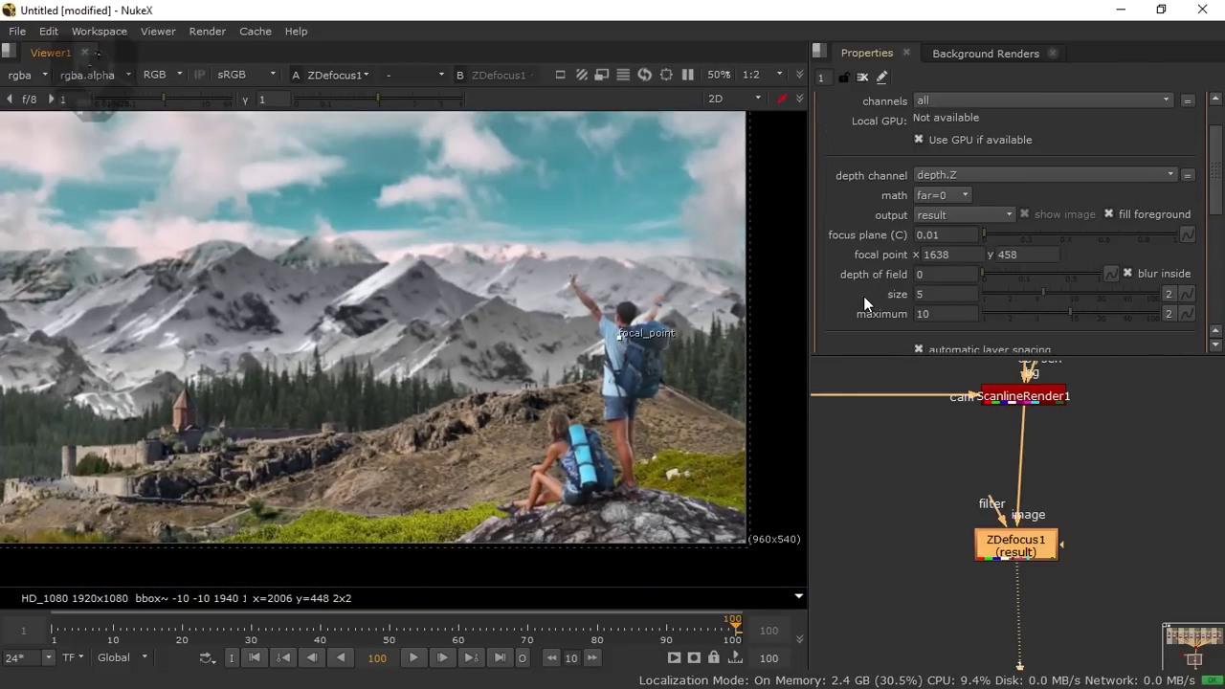
{"action": "left_click", "coordinate": [963, 309]}
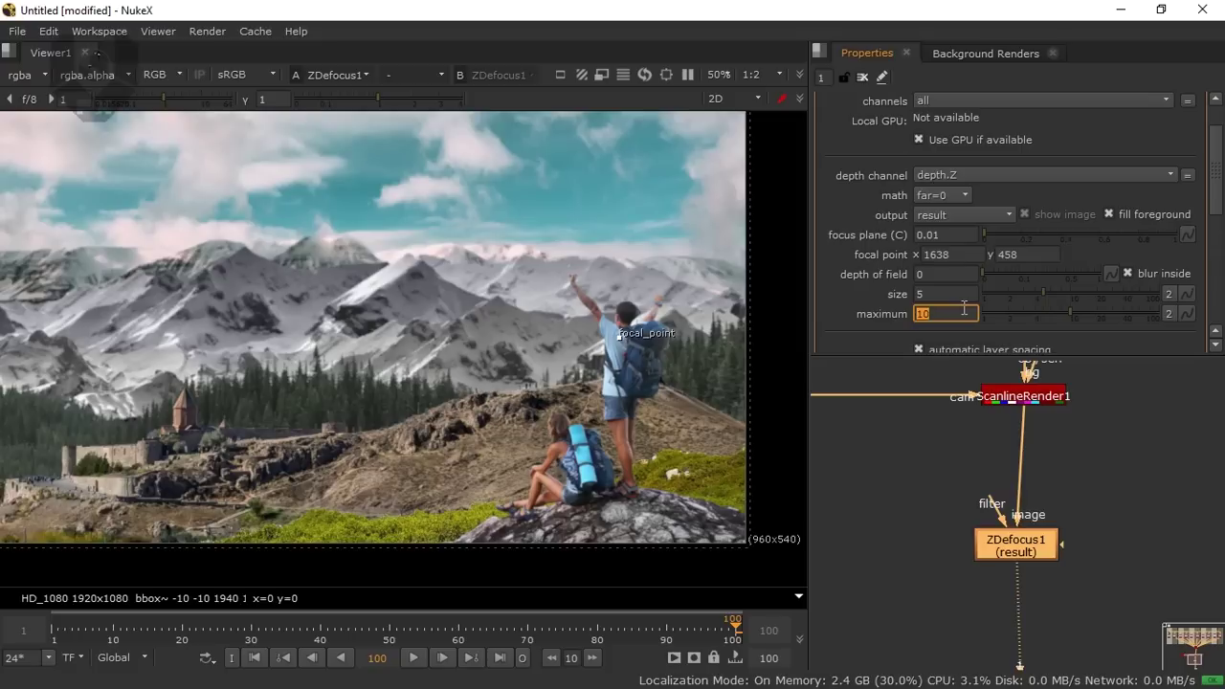
{"action": "type", "text": "8"}
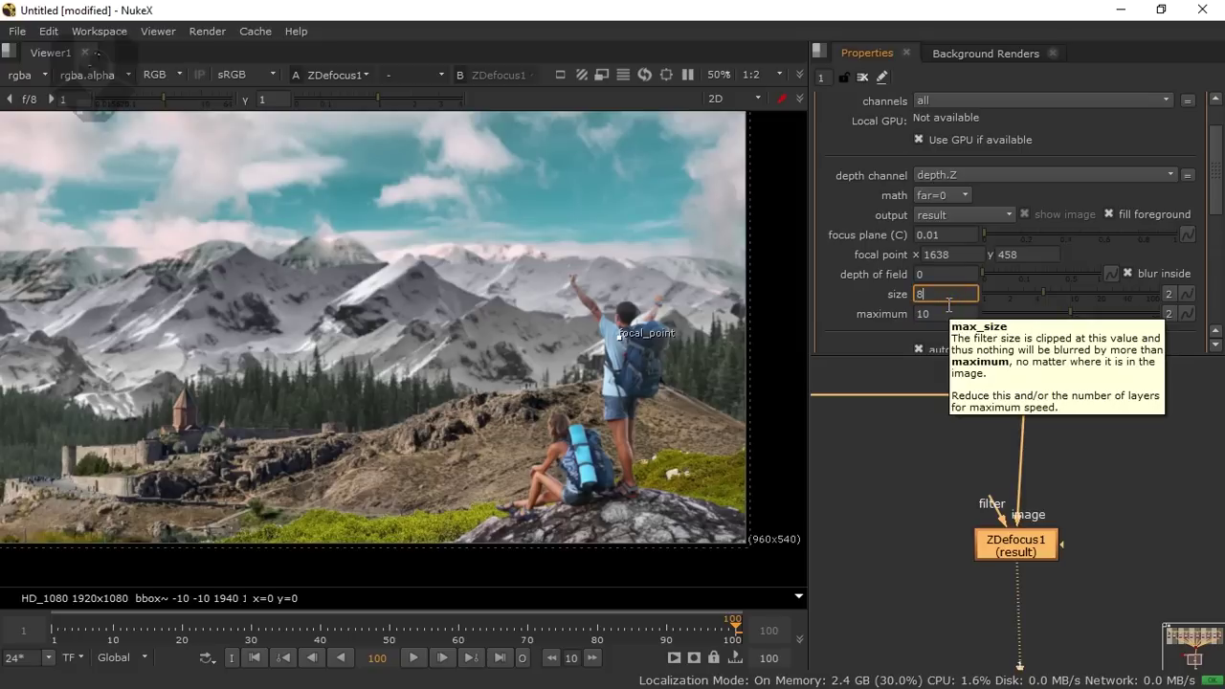
{"action": "scroll", "coordinate": [529, 387], "scroll_direction": "up", "scroll_amount": 3}
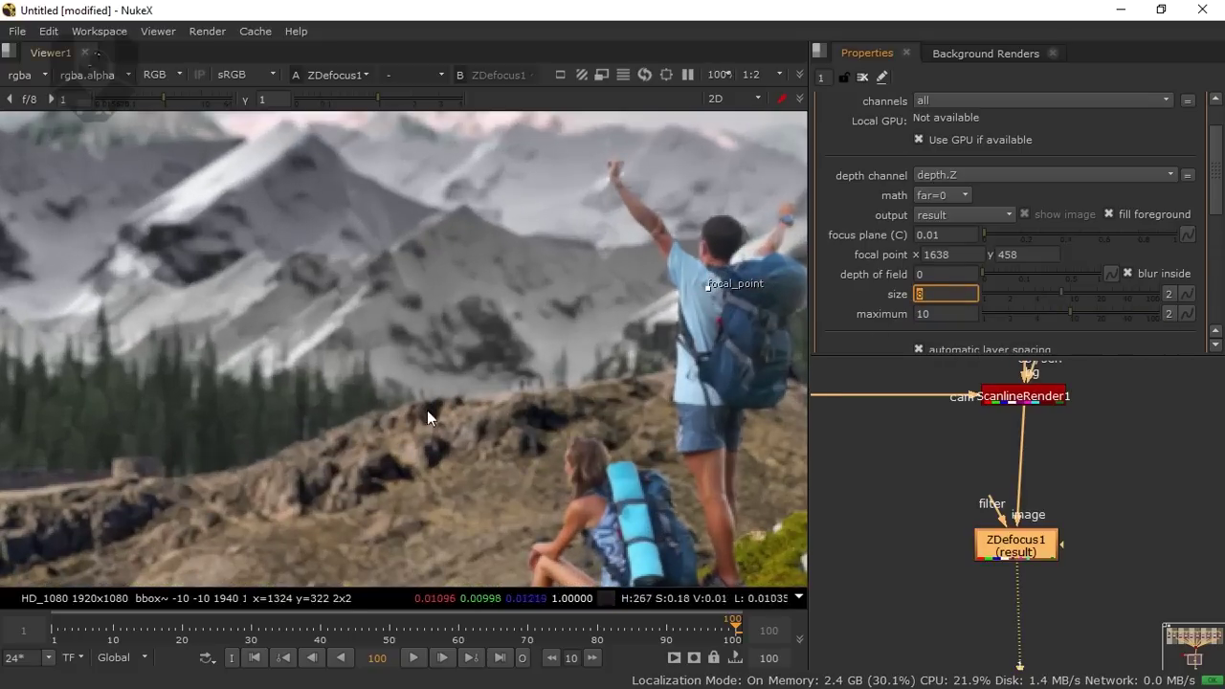
{"action": "scroll", "coordinate": [536, 440], "scroll_direction": "down", "scroll_amount": 2}
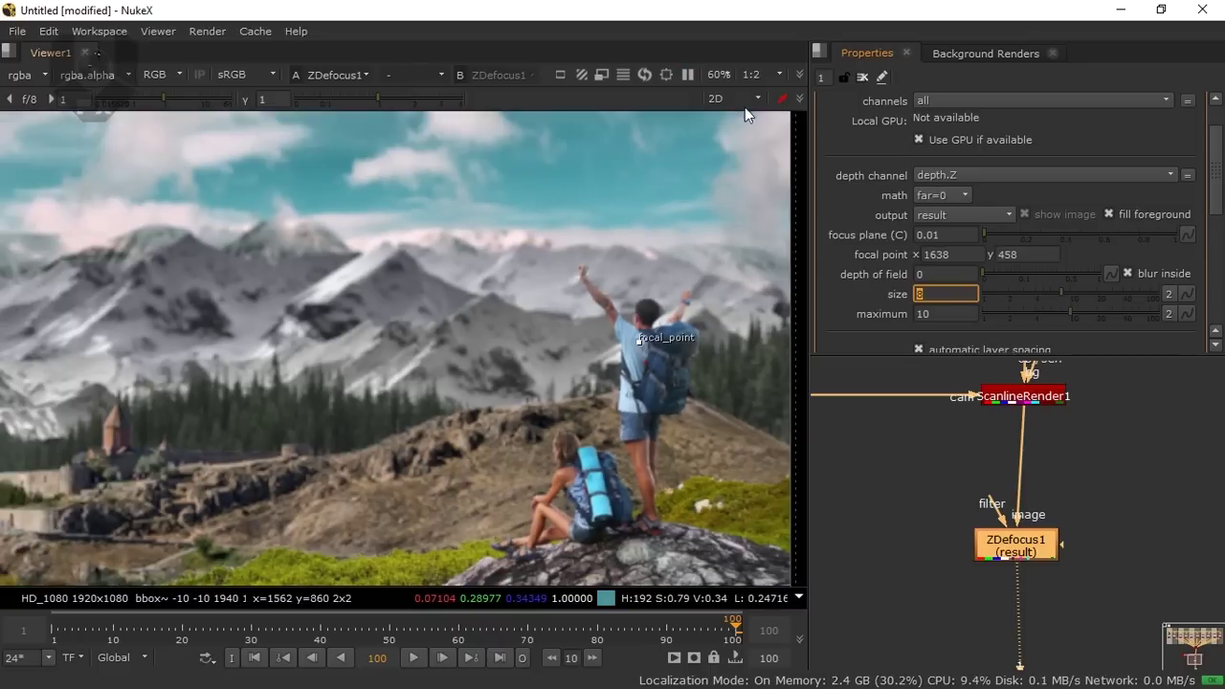
{"action": "left_click", "coordinate": [748, 76]}
{"action": "left_click", "coordinate": [657, 170]}
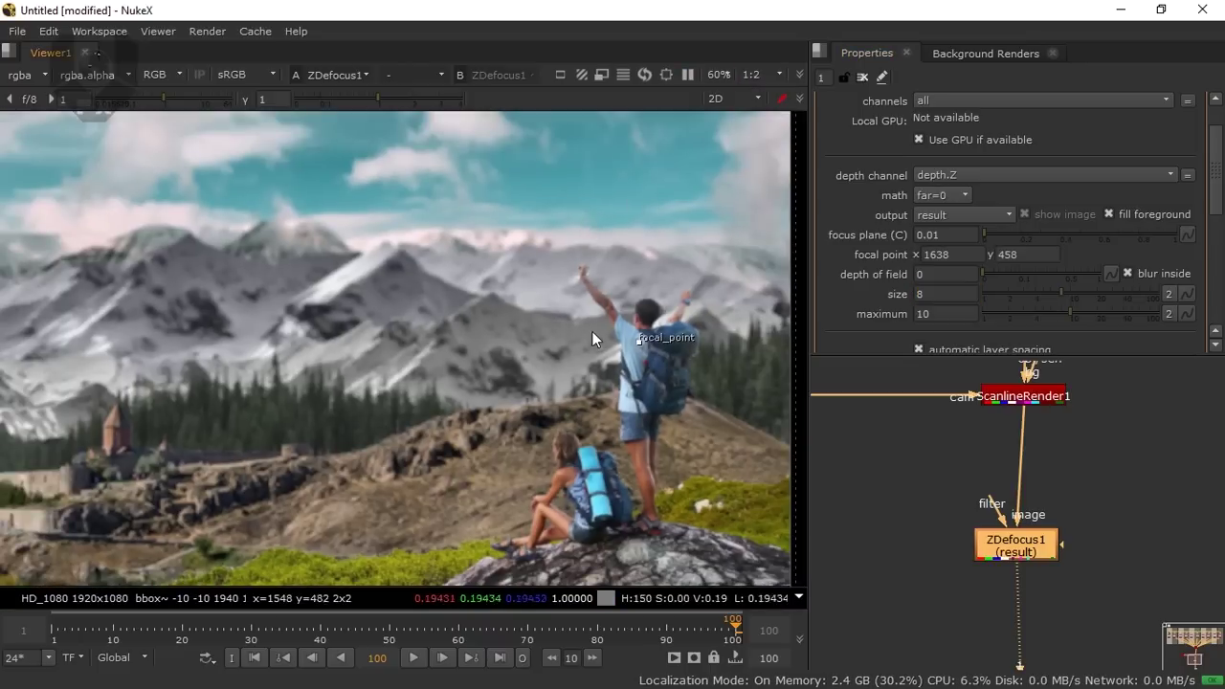
Compare the image with ZDefocus1 disabled and enabled, examining the hikers and the blurred background
{"action": "scroll", "coordinate": [608, 339], "scroll_direction": "down", "scroll_amount": 2}
{"action": "left_click_drag", "start_coordinate": [523, 471], "coordinate": [493, 461]}
{"action": "scroll", "coordinate": [620, 342], "scroll_direction": "up", "scroll_amount": 3}
{"action": "left_click_drag", "start_coordinate": [1014, 547], "coordinate": [1029, 552]}
{"action": "key", "text": "d"}
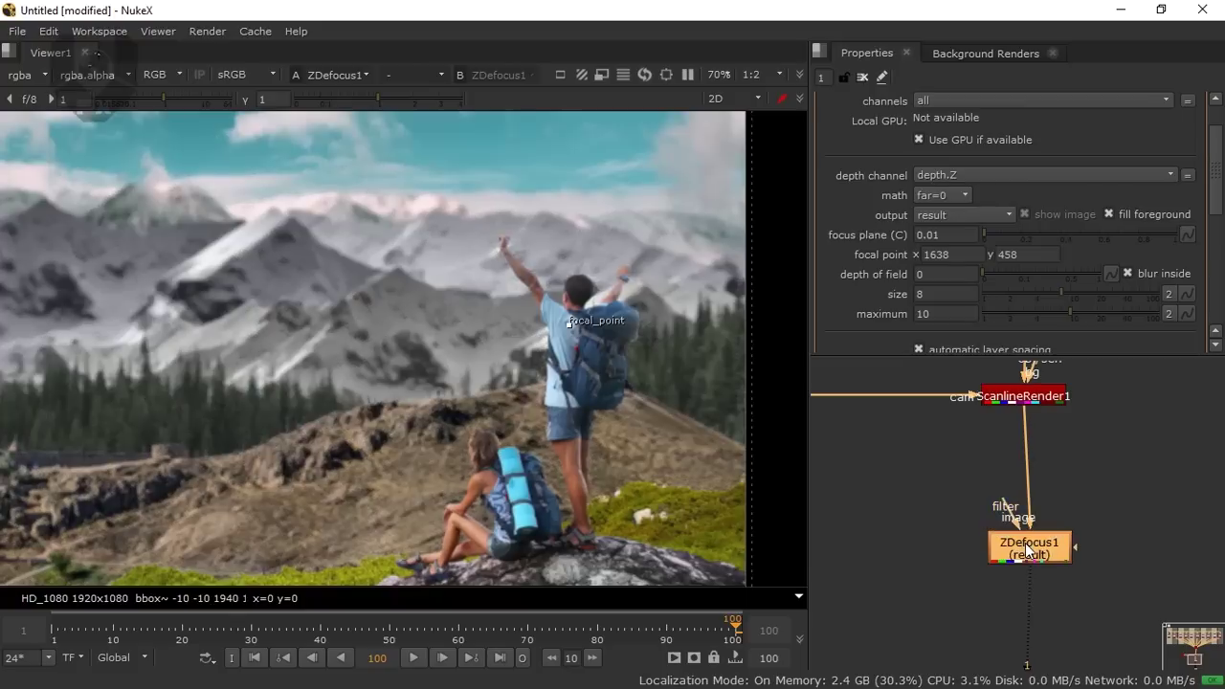
{"action": "key", "text": "d"}
{"action": "scroll", "coordinate": [459, 447], "scroll_direction": "down", "scroll_amount": 2}
{"action": "left_click_drag", "start_coordinate": [283, 421], "coordinate": [479, 390]}
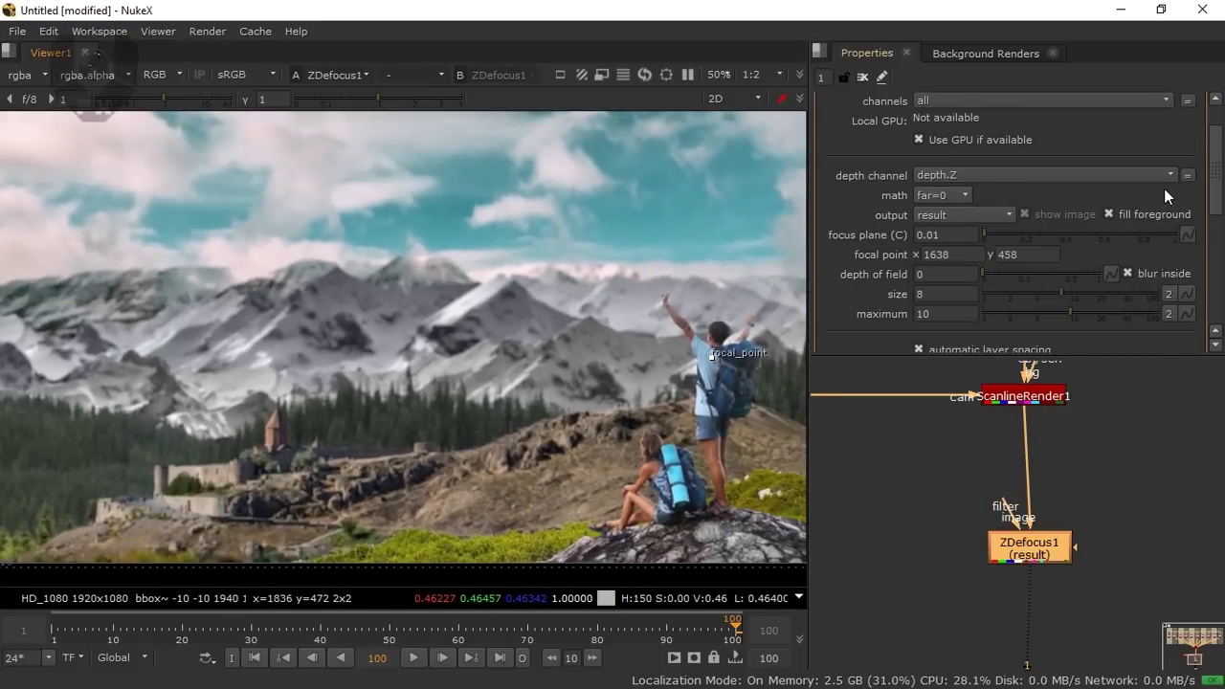
Key all ZDefocus1 settings at frame 100, and at frame 1 move the focal point onto the rocky hill at x 1578, y 350
{"action": "right_click", "coordinate": [1164, 189]}
{"action": "left_click", "coordinate": [1168, 212]}
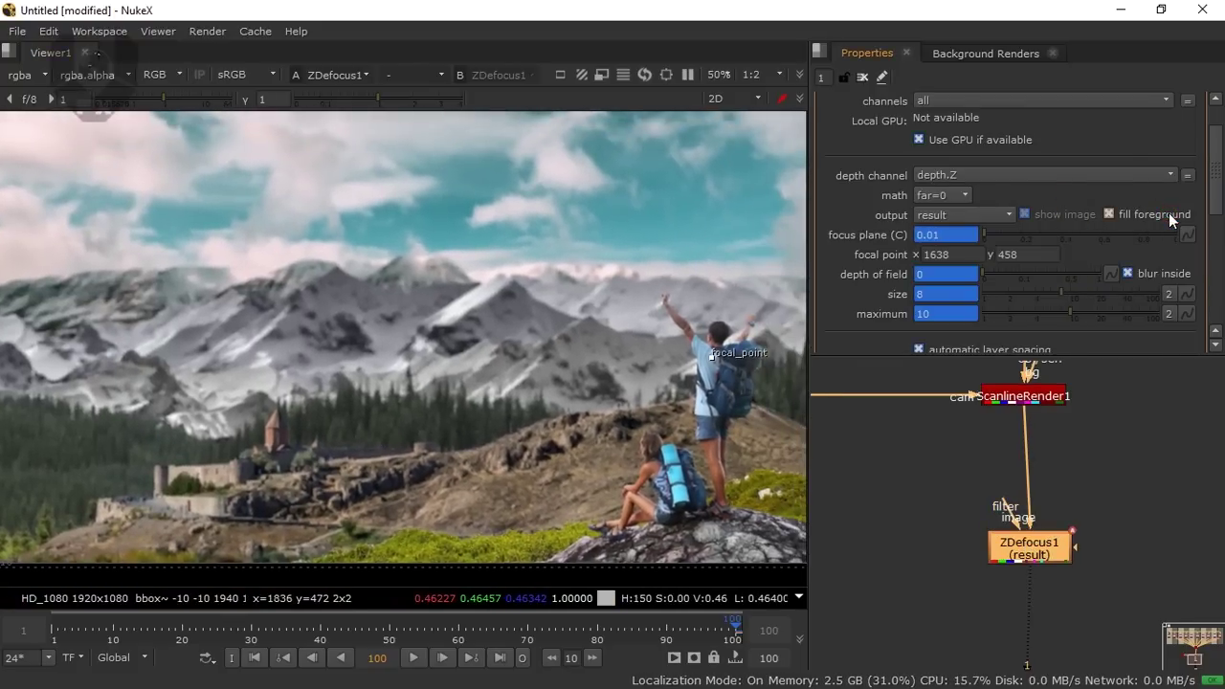
{"action": "left_click", "coordinate": [255, 658]}
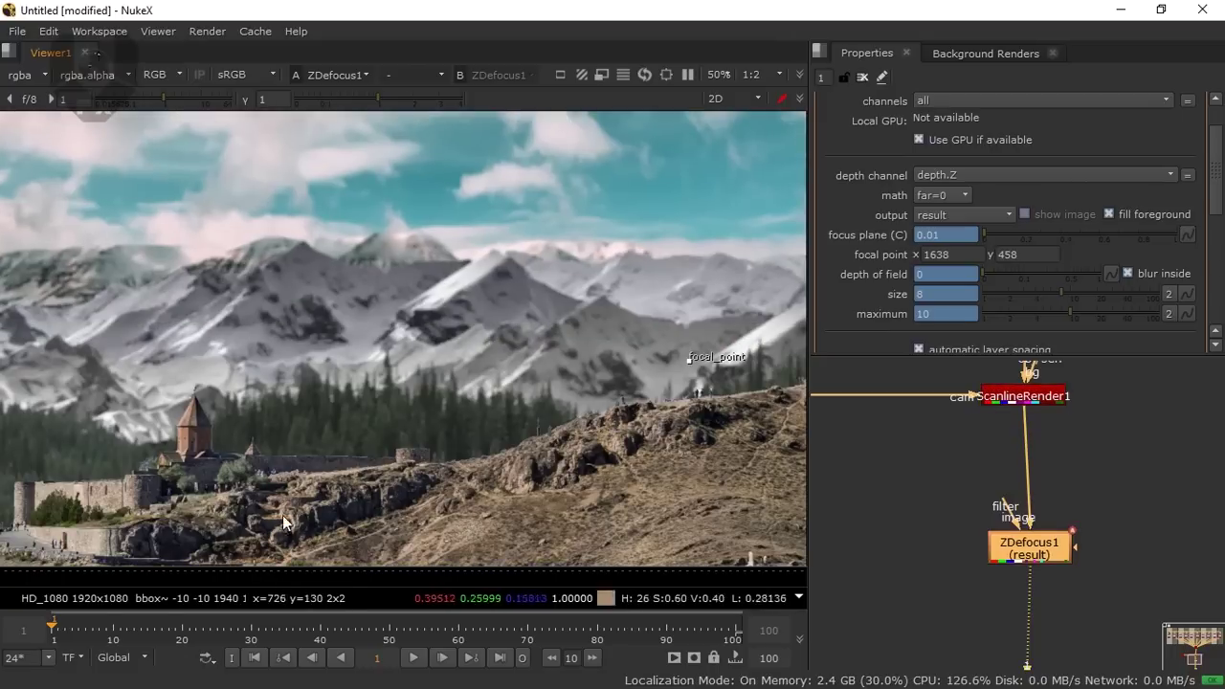
{"action": "left_click_drag", "start_coordinate": [688, 364], "coordinate": [662, 410]}
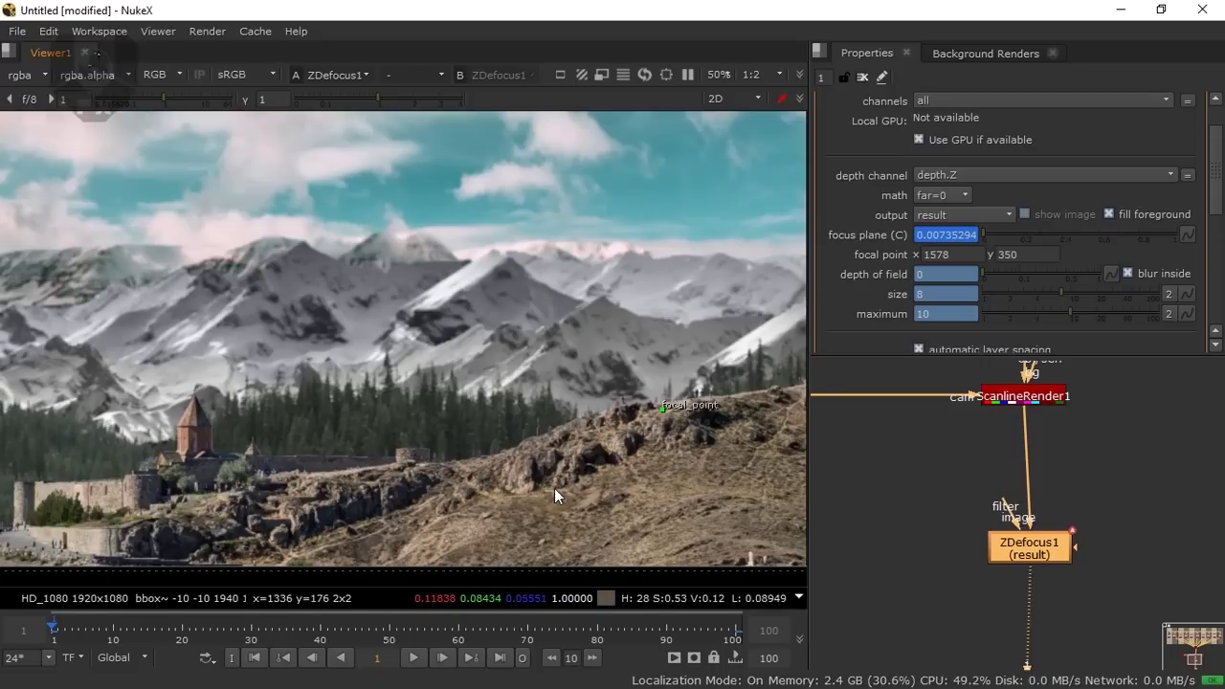
{"action": "scroll", "coordinate": [554, 488], "scroll_direction": "down", "scroll_amount": 3}
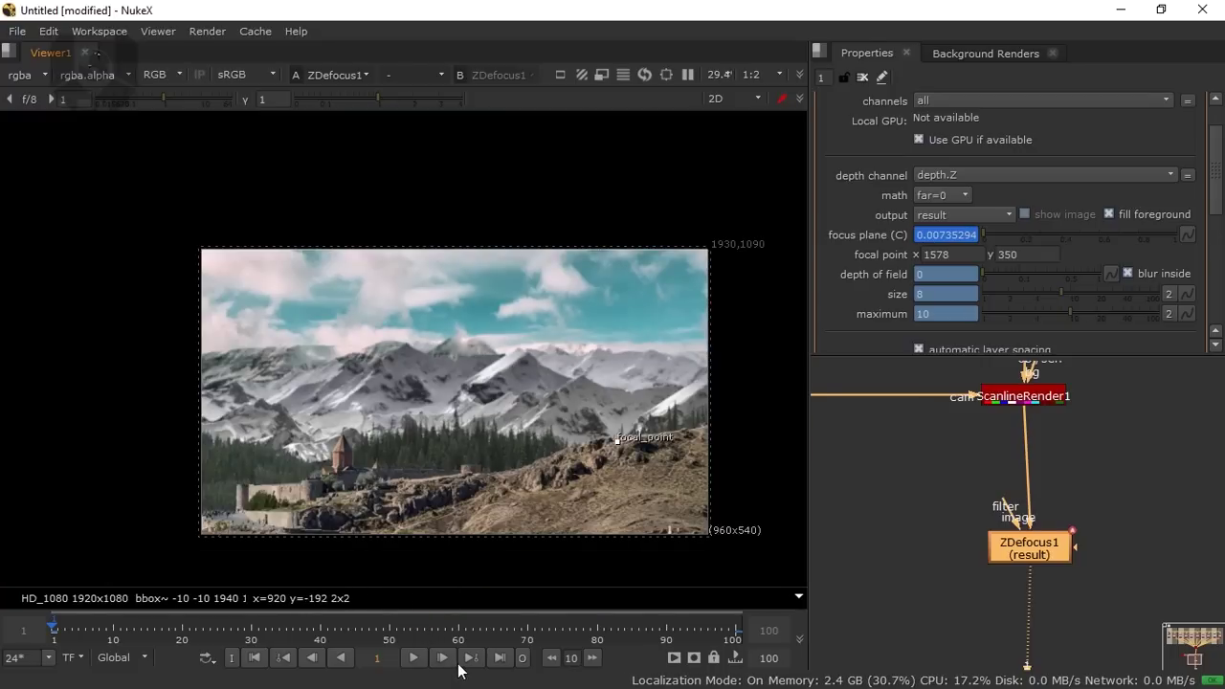
At frame 100, move the ZDefocus1 focal point onto the standing hiker at x 1636, y 383
{"action": "left_click", "coordinate": [501, 657]}
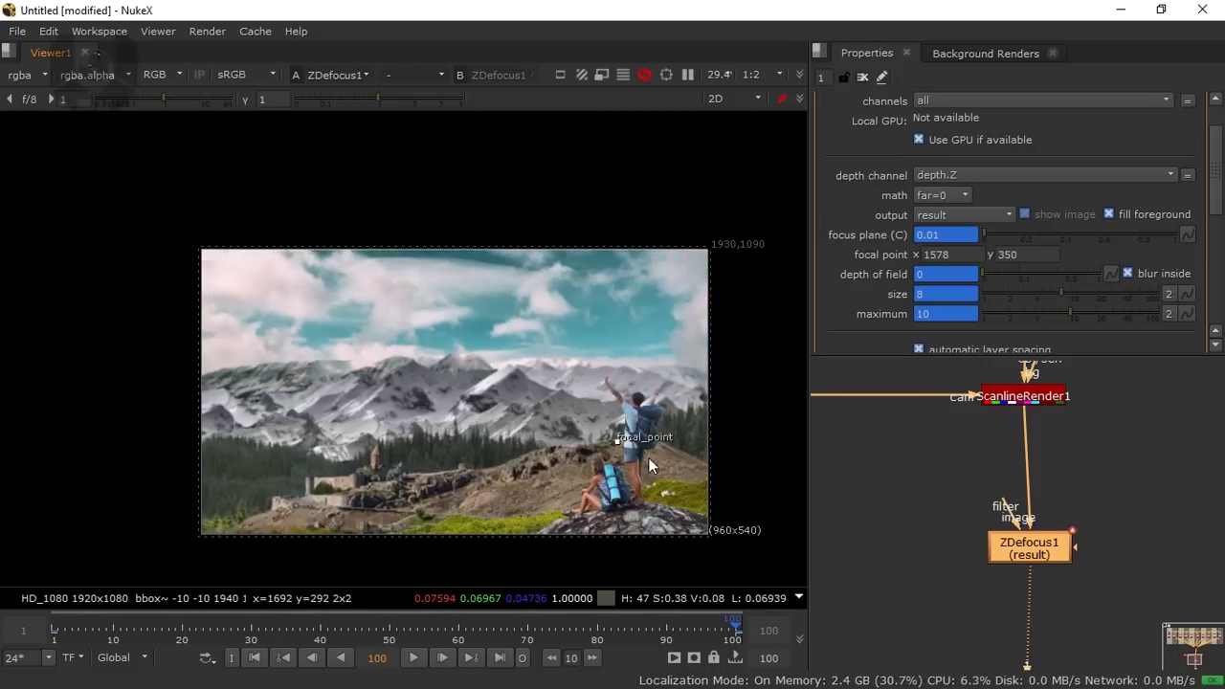
{"action": "scroll", "coordinate": [649, 464], "scroll_direction": "up", "scroll_amount": 4}
{"action": "left_click_drag", "start_coordinate": [591, 426], "coordinate": [623, 404]}
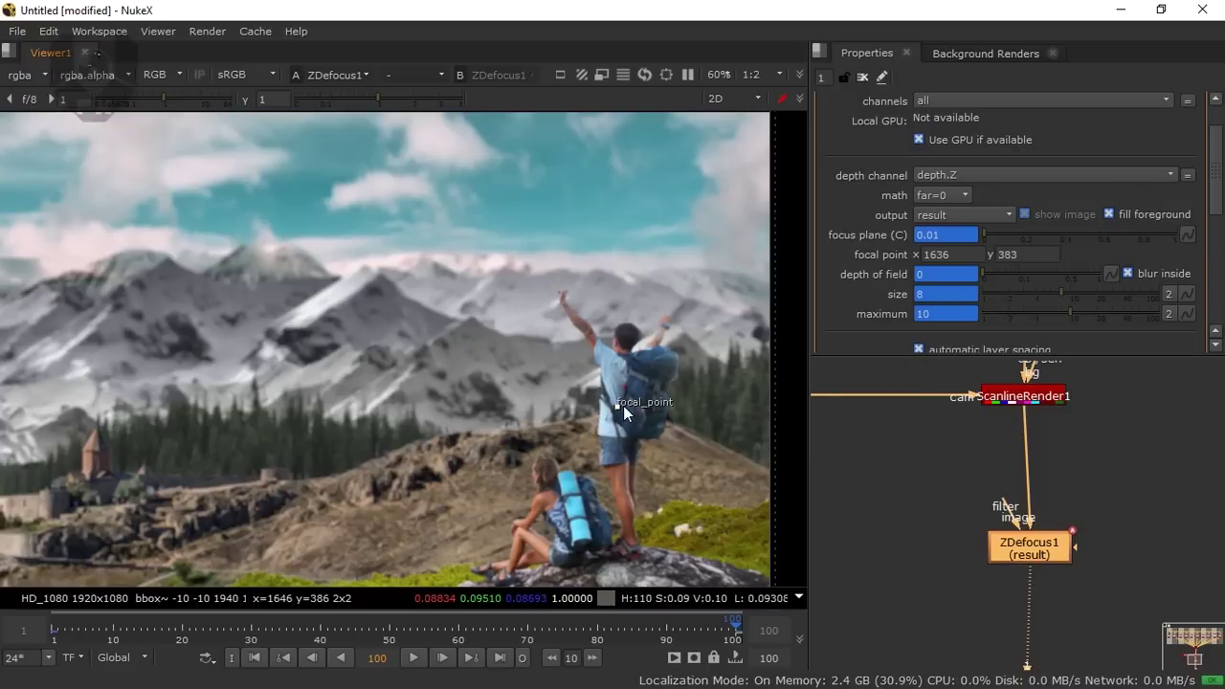
{"action": "scroll", "coordinate": [617, 473], "scroll_direction": "down", "scroll_amount": 3}
{"action": "left_click_drag", "start_coordinate": [526, 473], "coordinate": [535, 481]}
Add a ColorCorrect node directly after ZDefocus1
{"action": "left_click_drag", "start_coordinate": [1008, 543], "coordinate": [1010, 478]}
{"action": "key", "text": "Tab"}
{"action": "type", "text": "colo"}
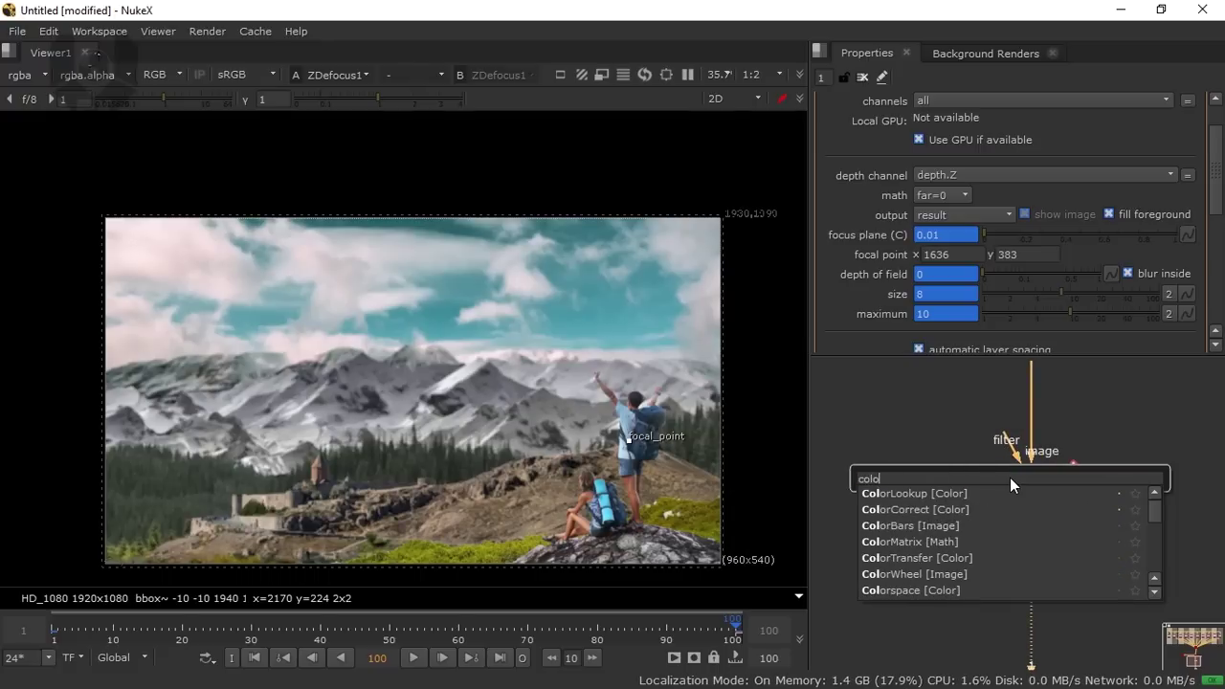
{"action": "left_click", "coordinate": [939, 510]}
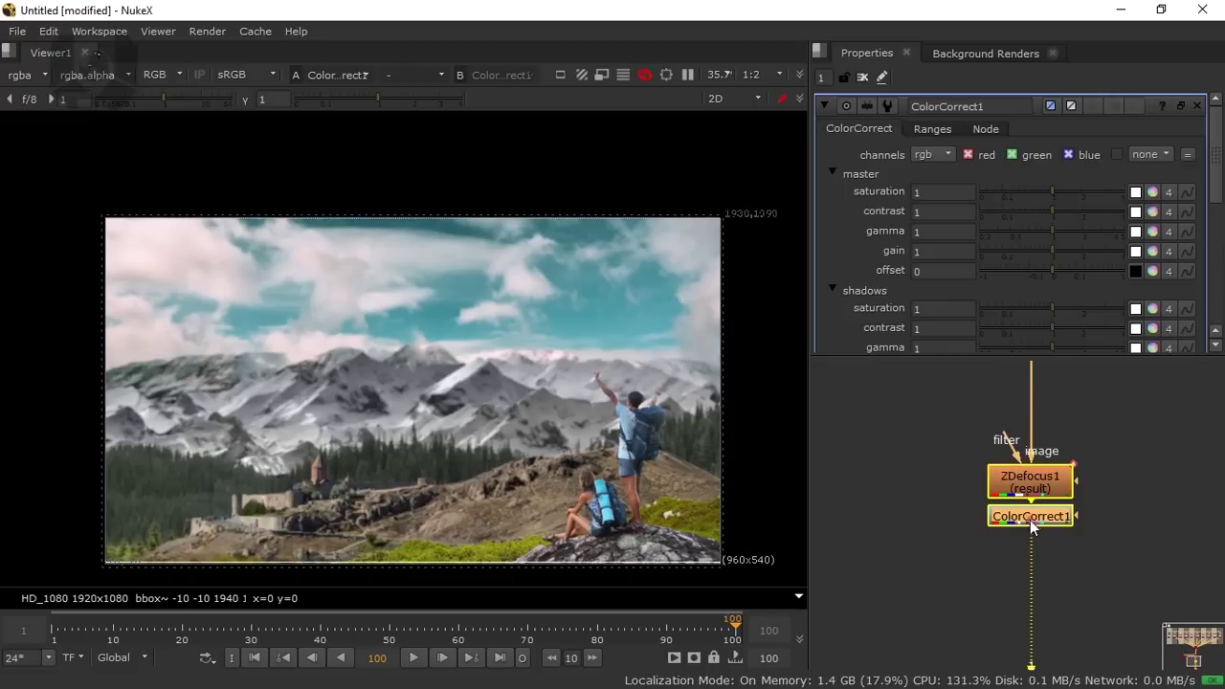
{"action": "scroll", "coordinate": [695, 378], "scroll_direction": "up", "scroll_amount": 1}
{"action": "left_click_drag", "start_coordinate": [1051, 459], "coordinate": [1047, 483]}
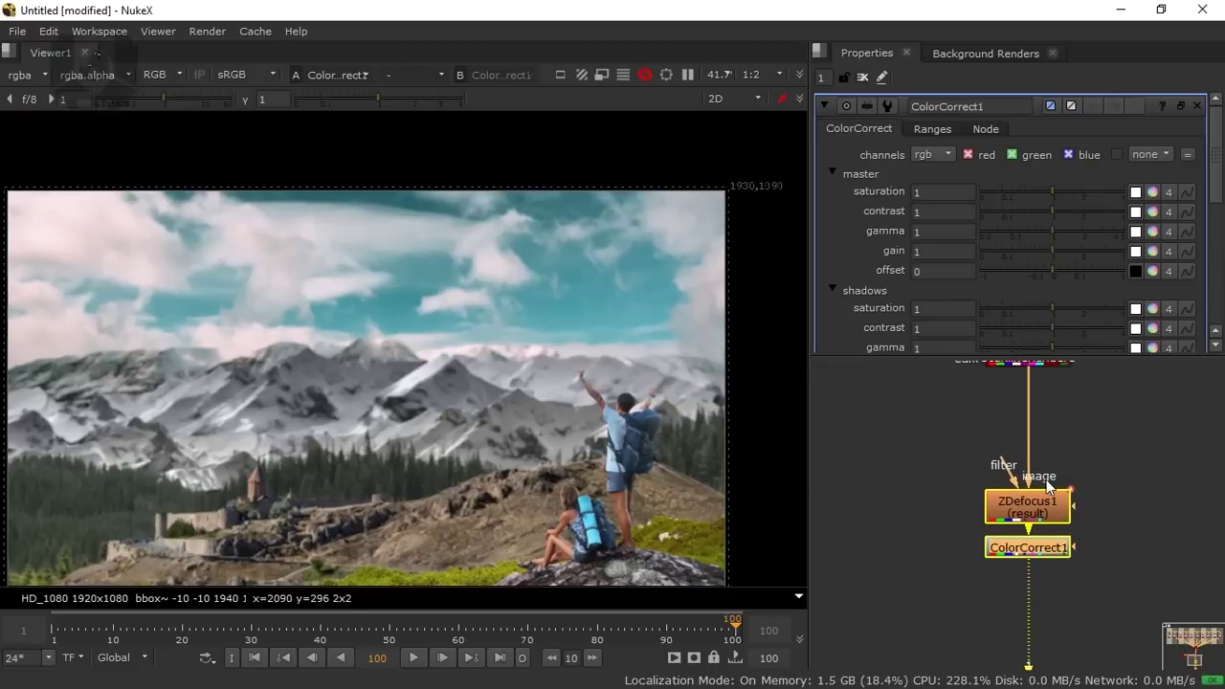
Disable the ZDefocus1 node in the node graph
{"action": "scroll", "coordinate": [1043, 490], "scroll_direction": "up", "scroll_amount": 3}
{"action": "left_click", "coordinate": [1038, 513]}
{"action": "key", "text": "d"}
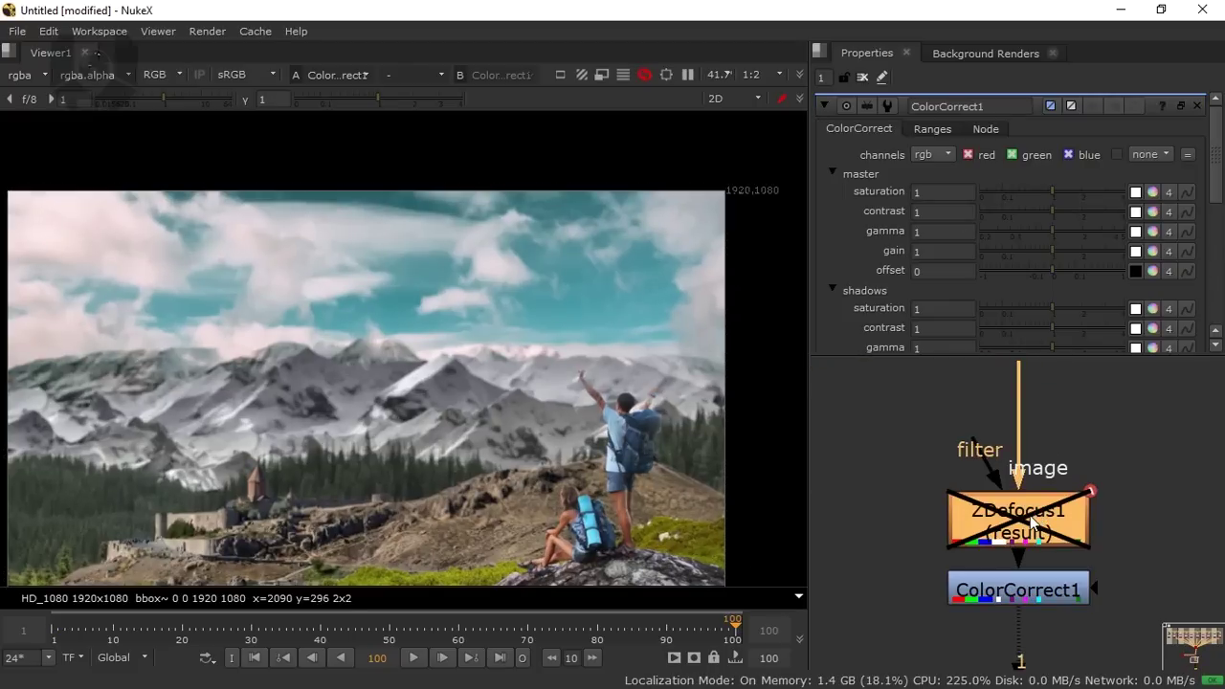
Set the ColorCorrect1 master saturation to 1.25, contrast to 1.4 and gamma to 1.05
{"action": "left_click", "coordinate": [1010, 598]}
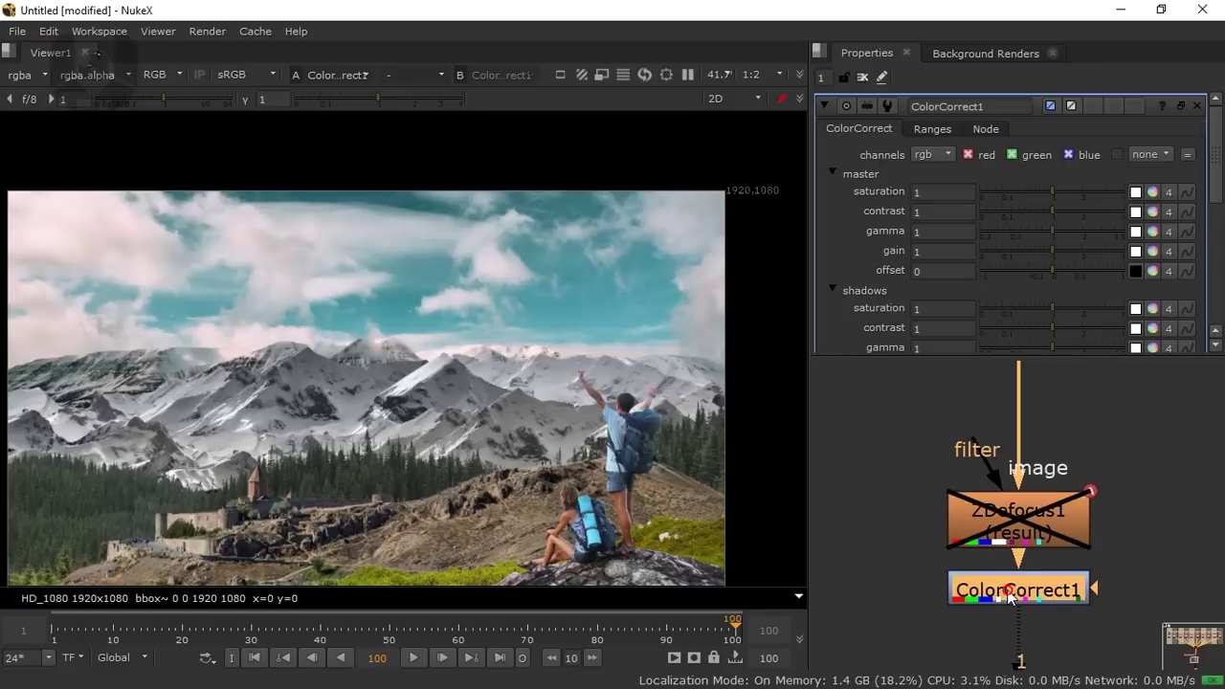
{"action": "left_click_drag", "start_coordinate": [1051, 190], "coordinate": [1053, 232]}
{"action": "left_click", "coordinate": [1032, 210]}
{"action": "left_click", "coordinate": [913, 564]}
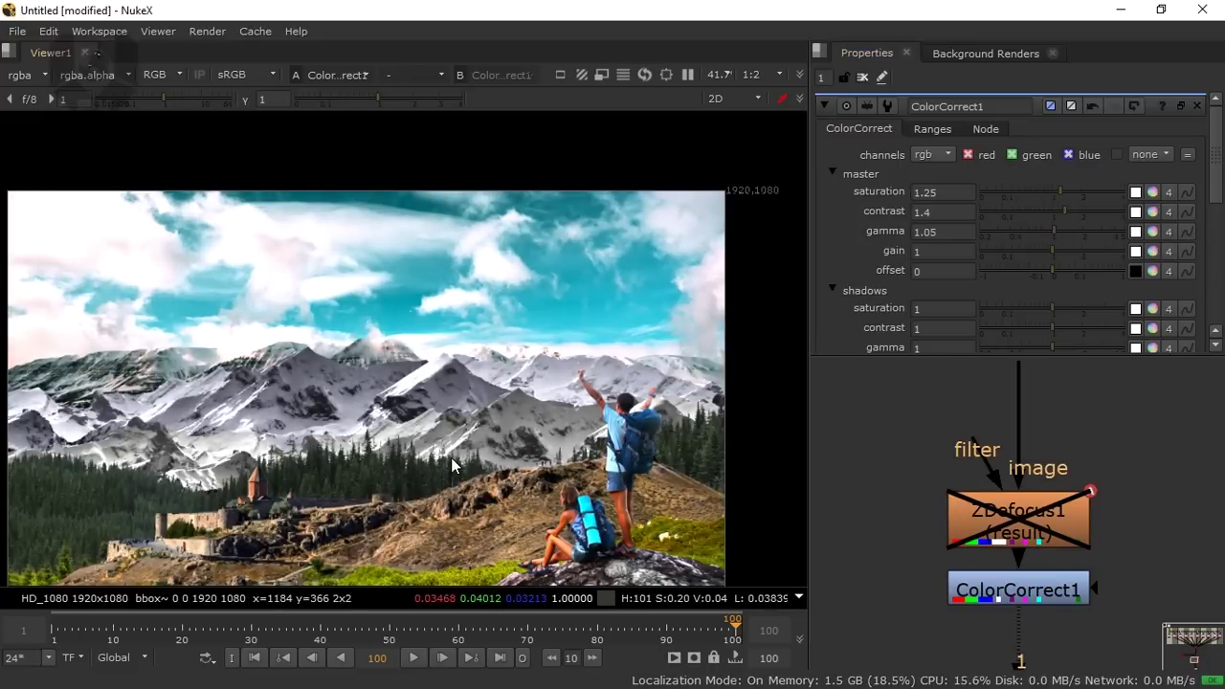
{"action": "left_click_drag", "start_coordinate": [451, 458], "coordinate": [479, 422]}
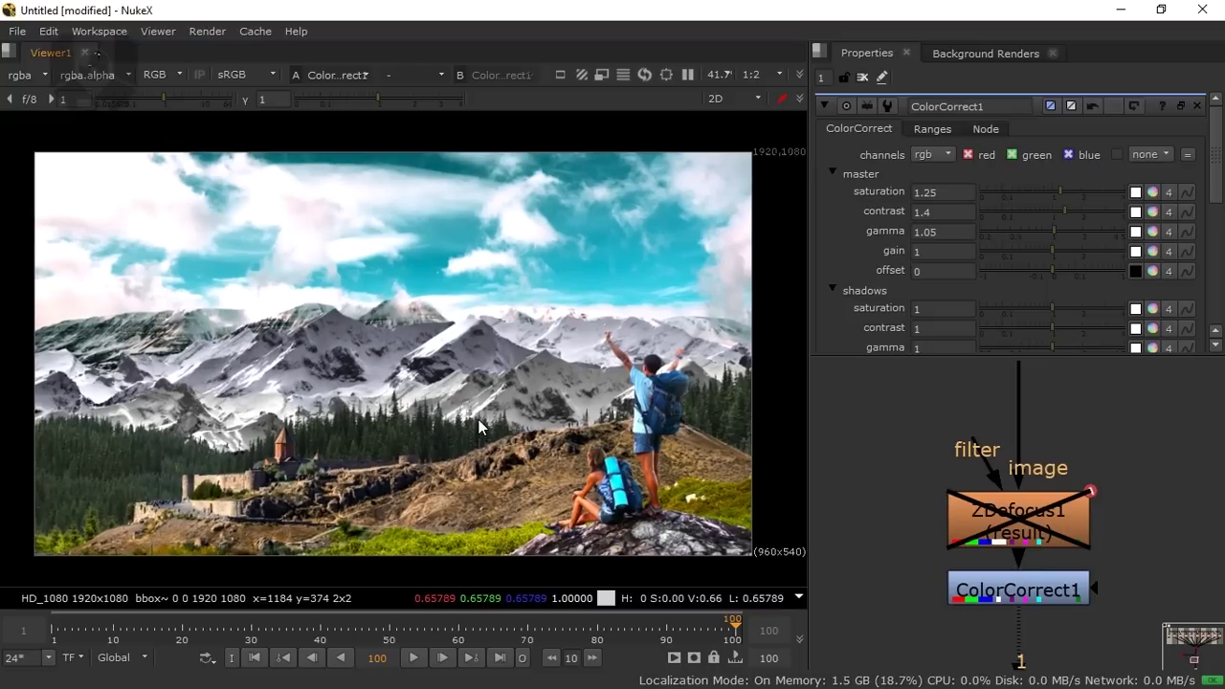